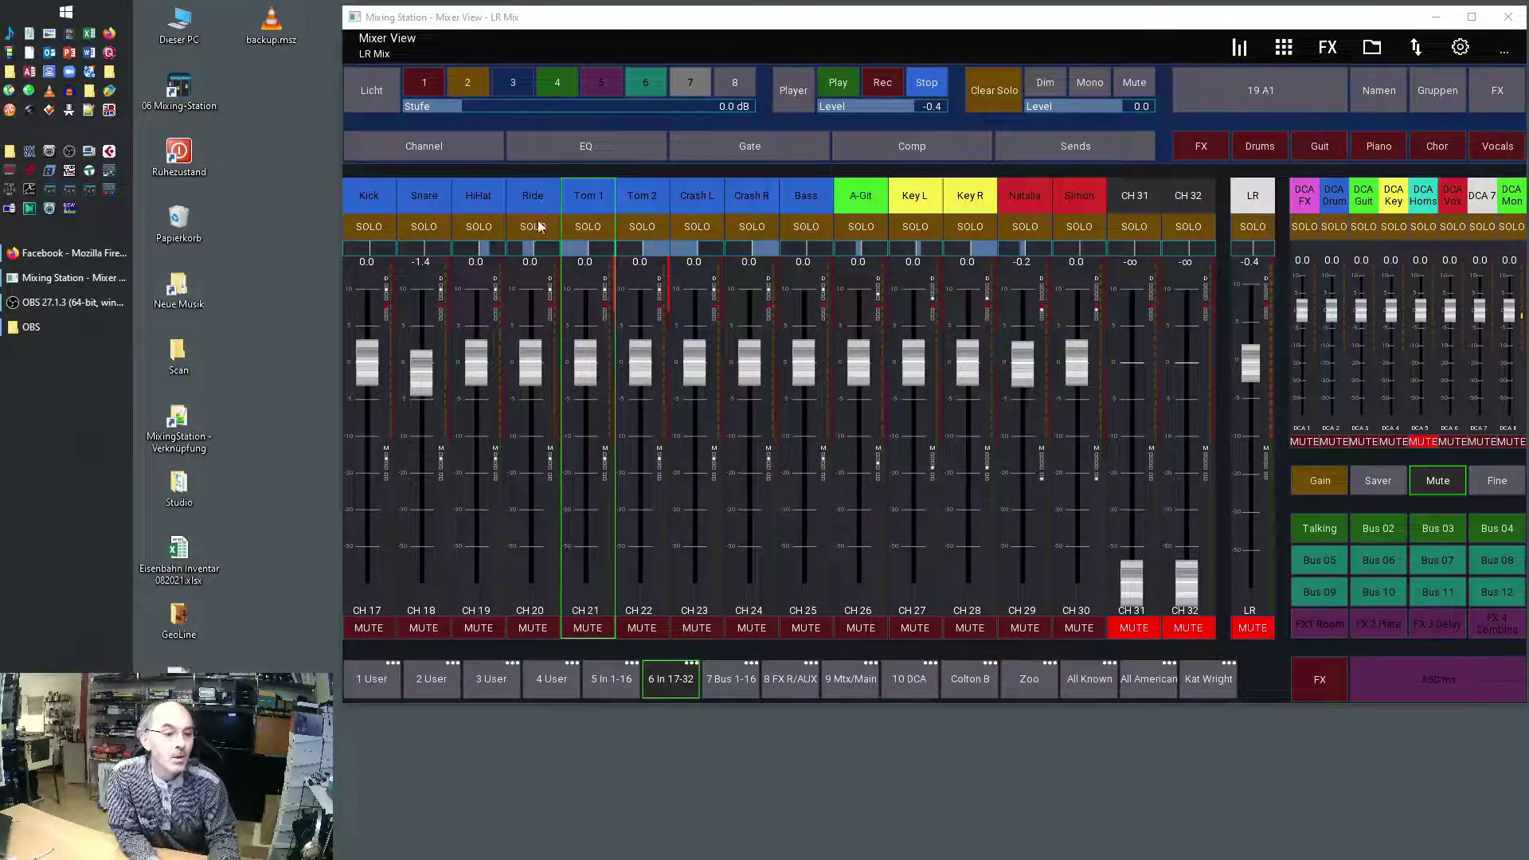
Step: Open the Kick channel's bus sends page, showing Bus 01 'Talking' pre-fader at -9.8
click(369, 199)
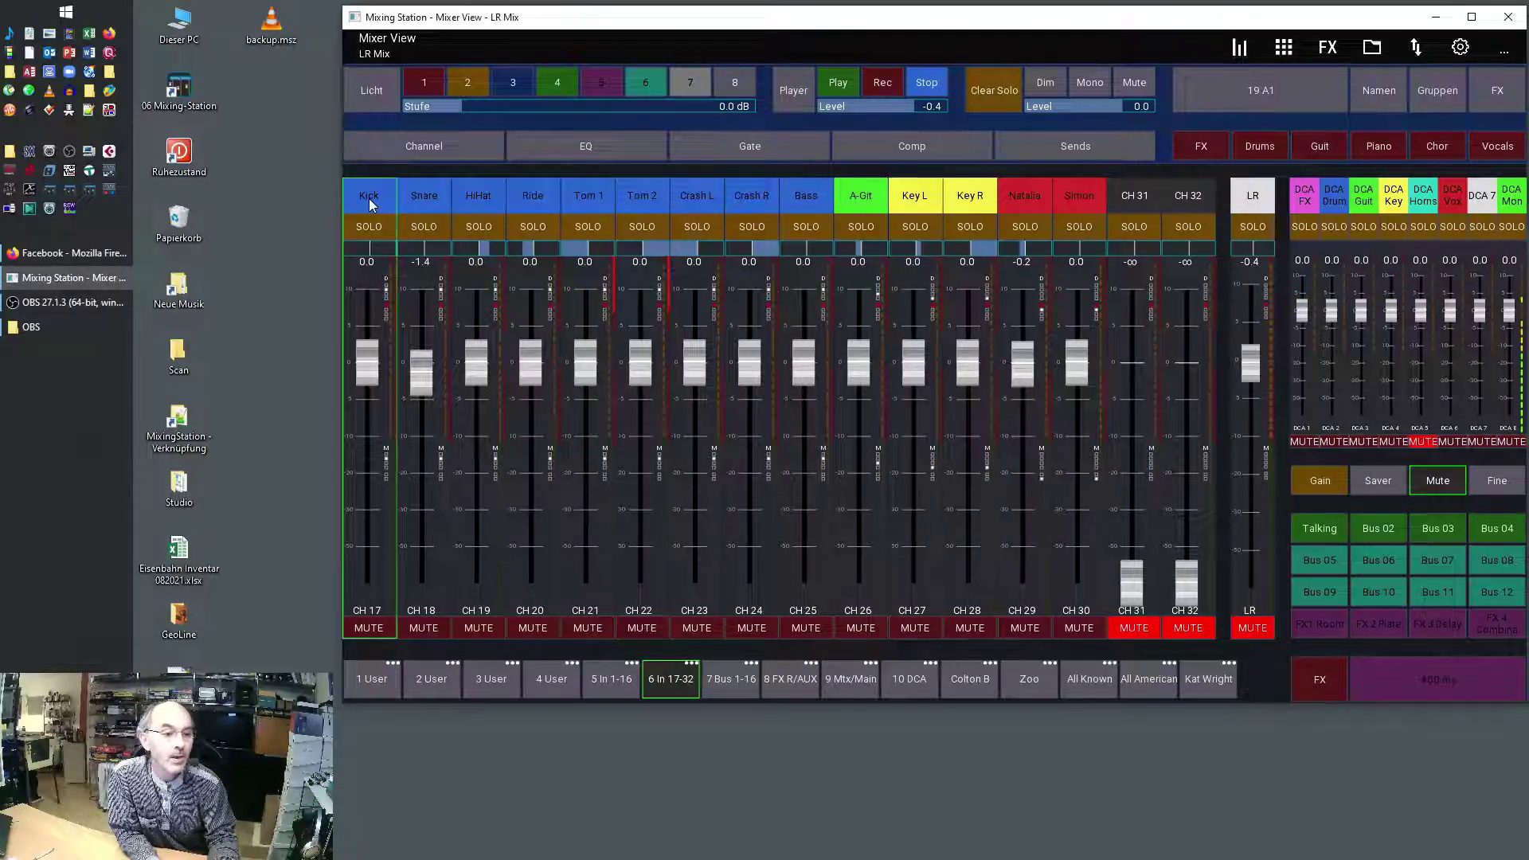
click(369, 204)
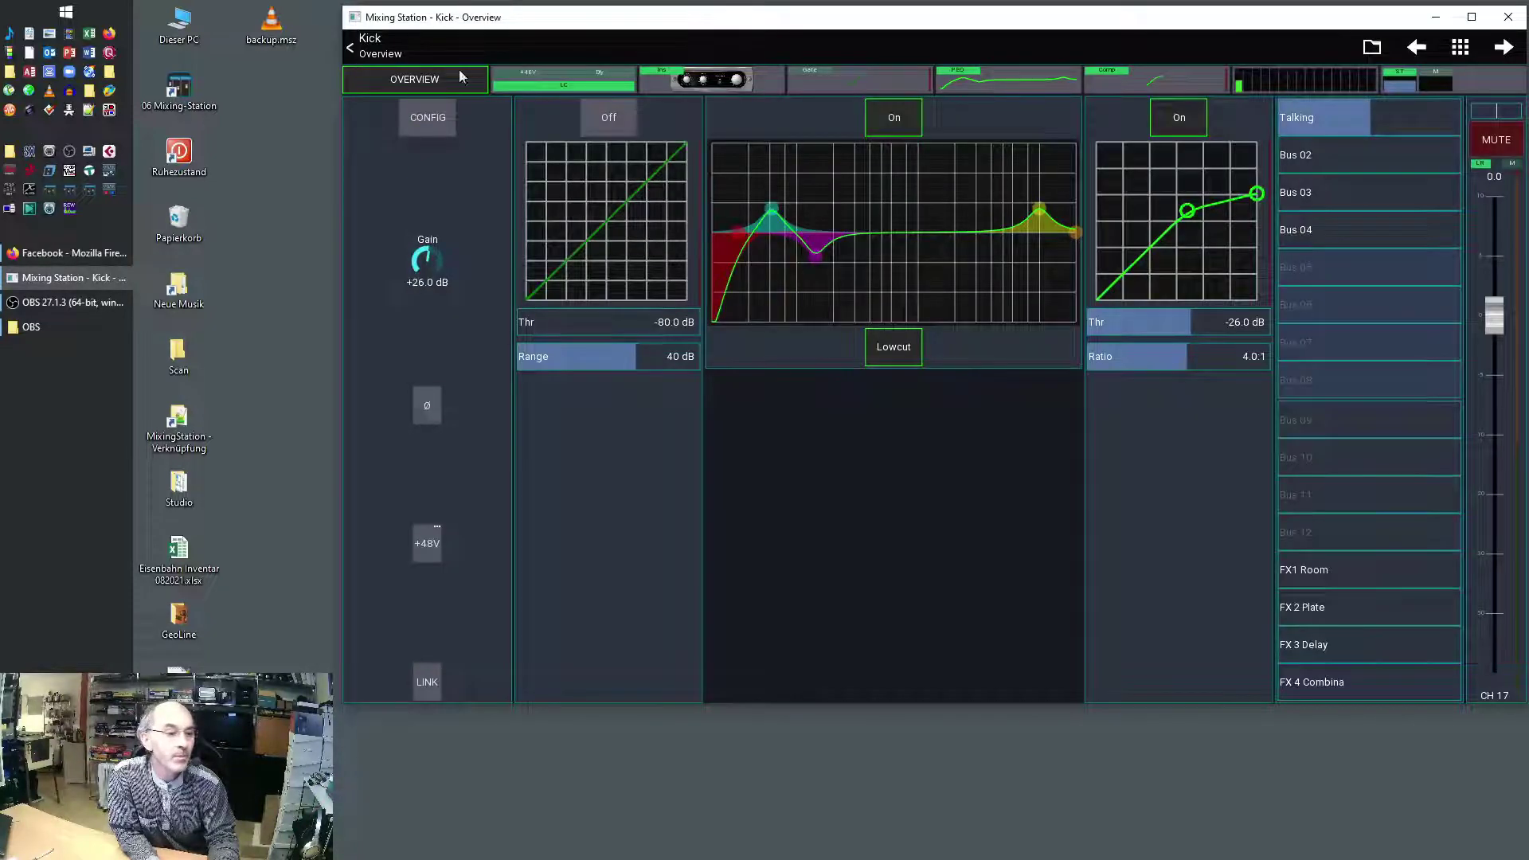
click(1283, 75)
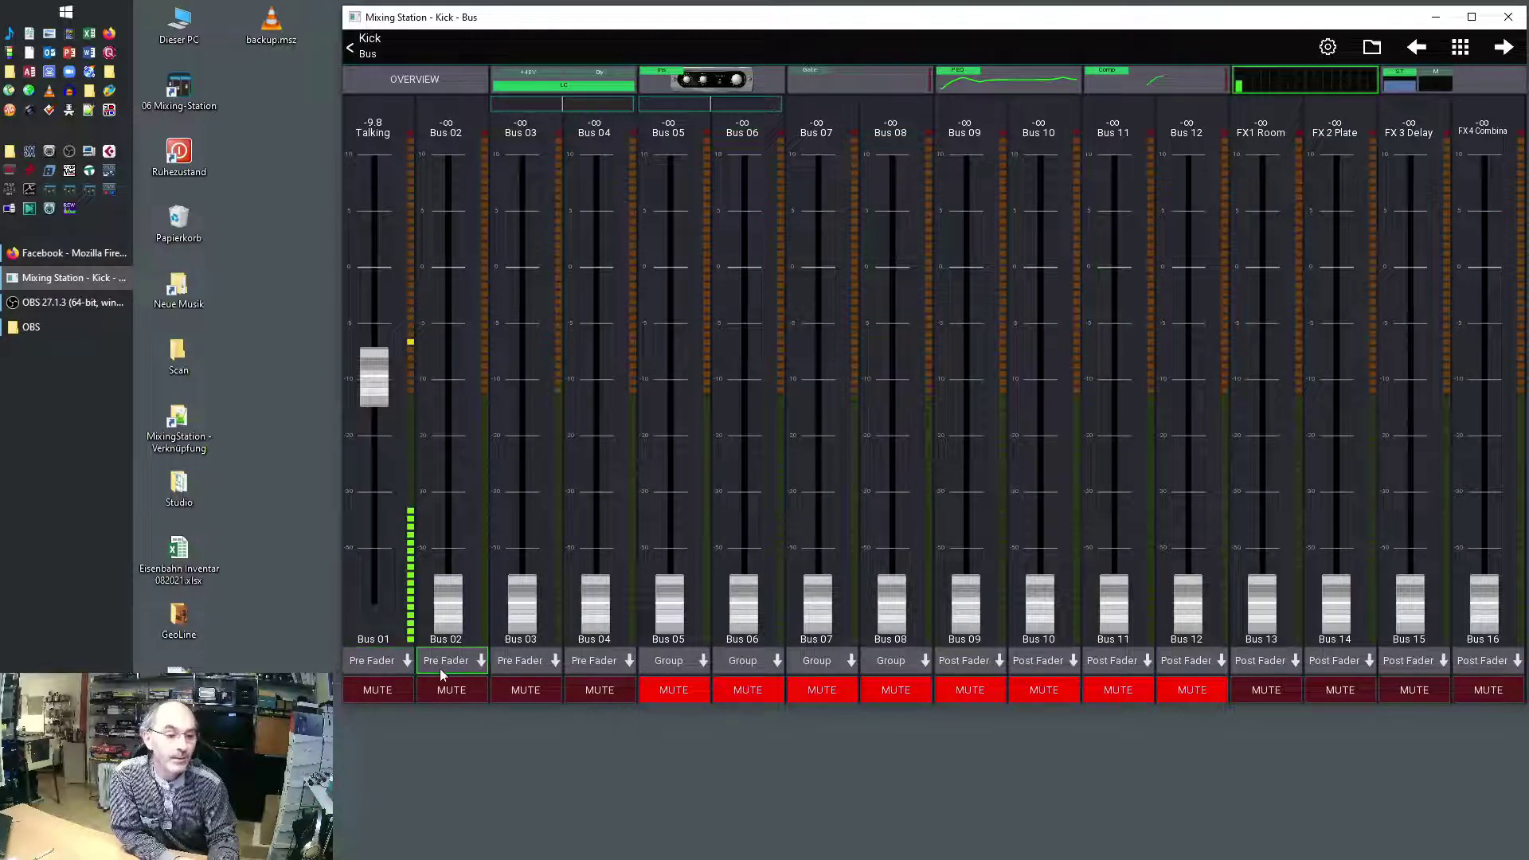
click(520, 661)
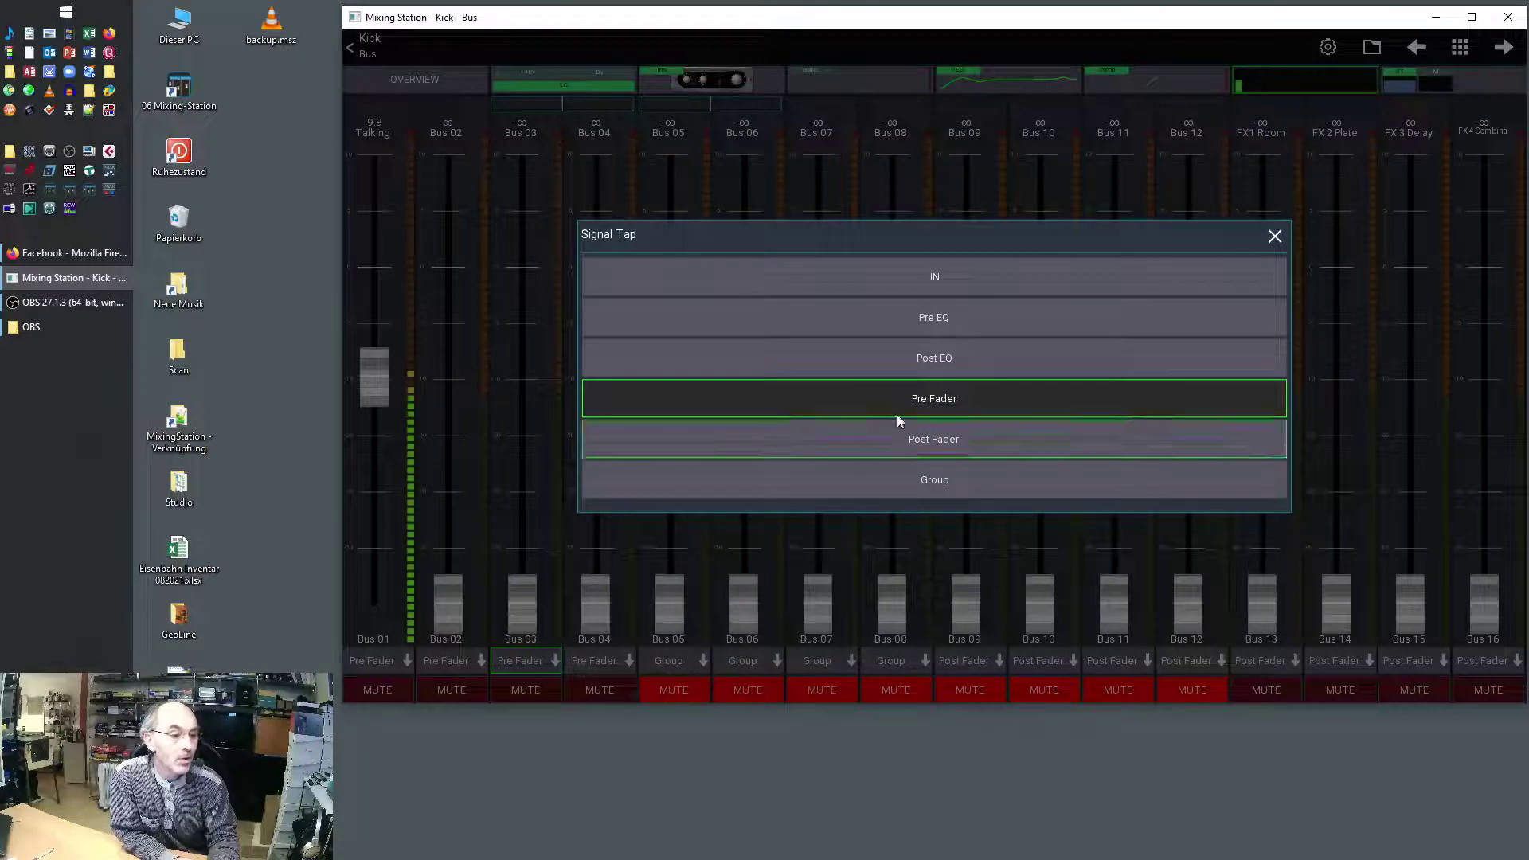
click(901, 441)
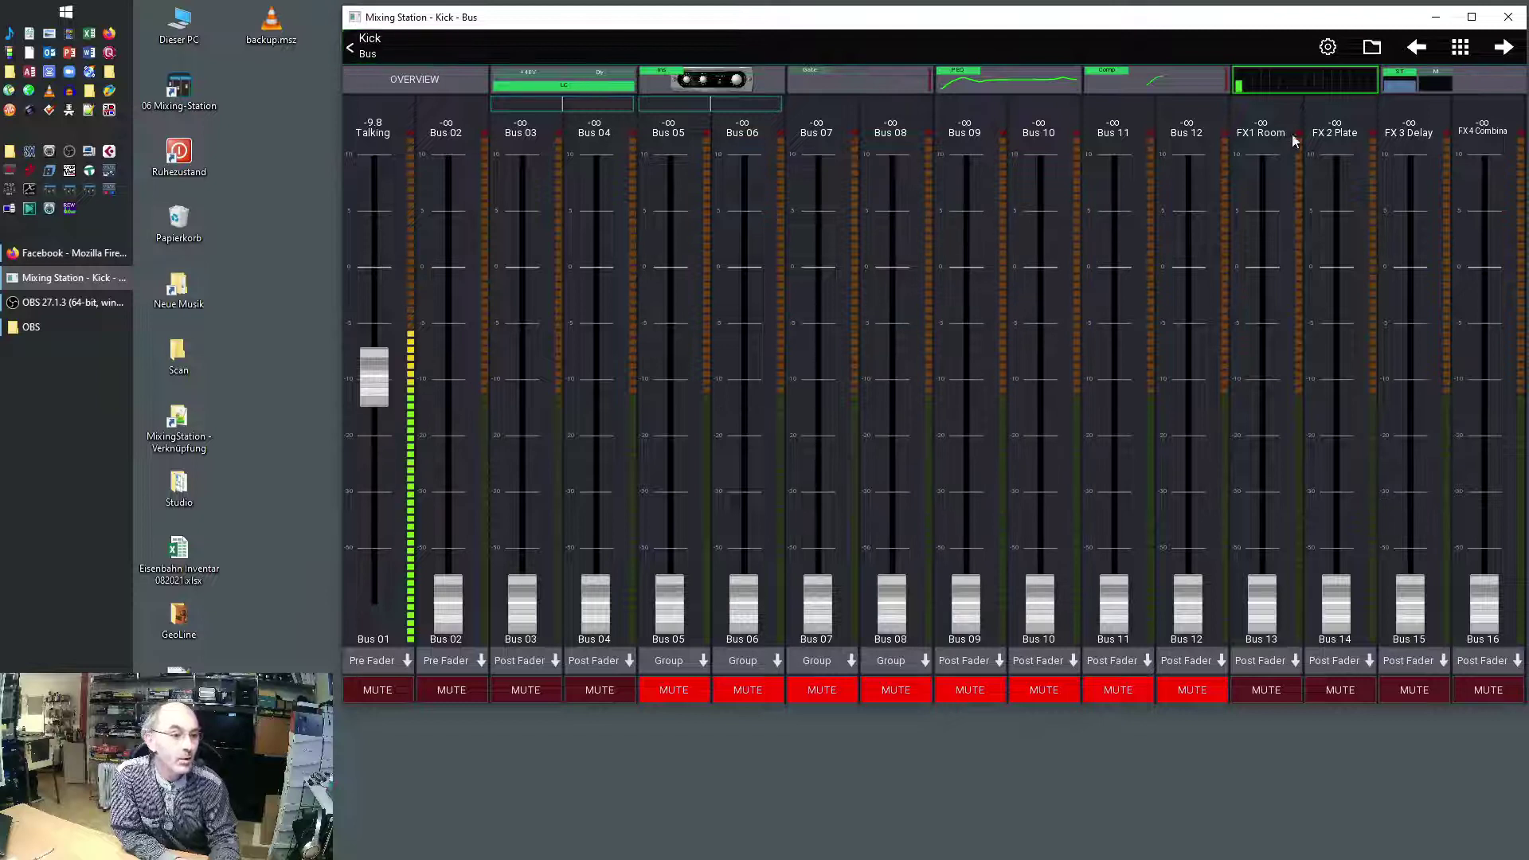
click(1504, 49)
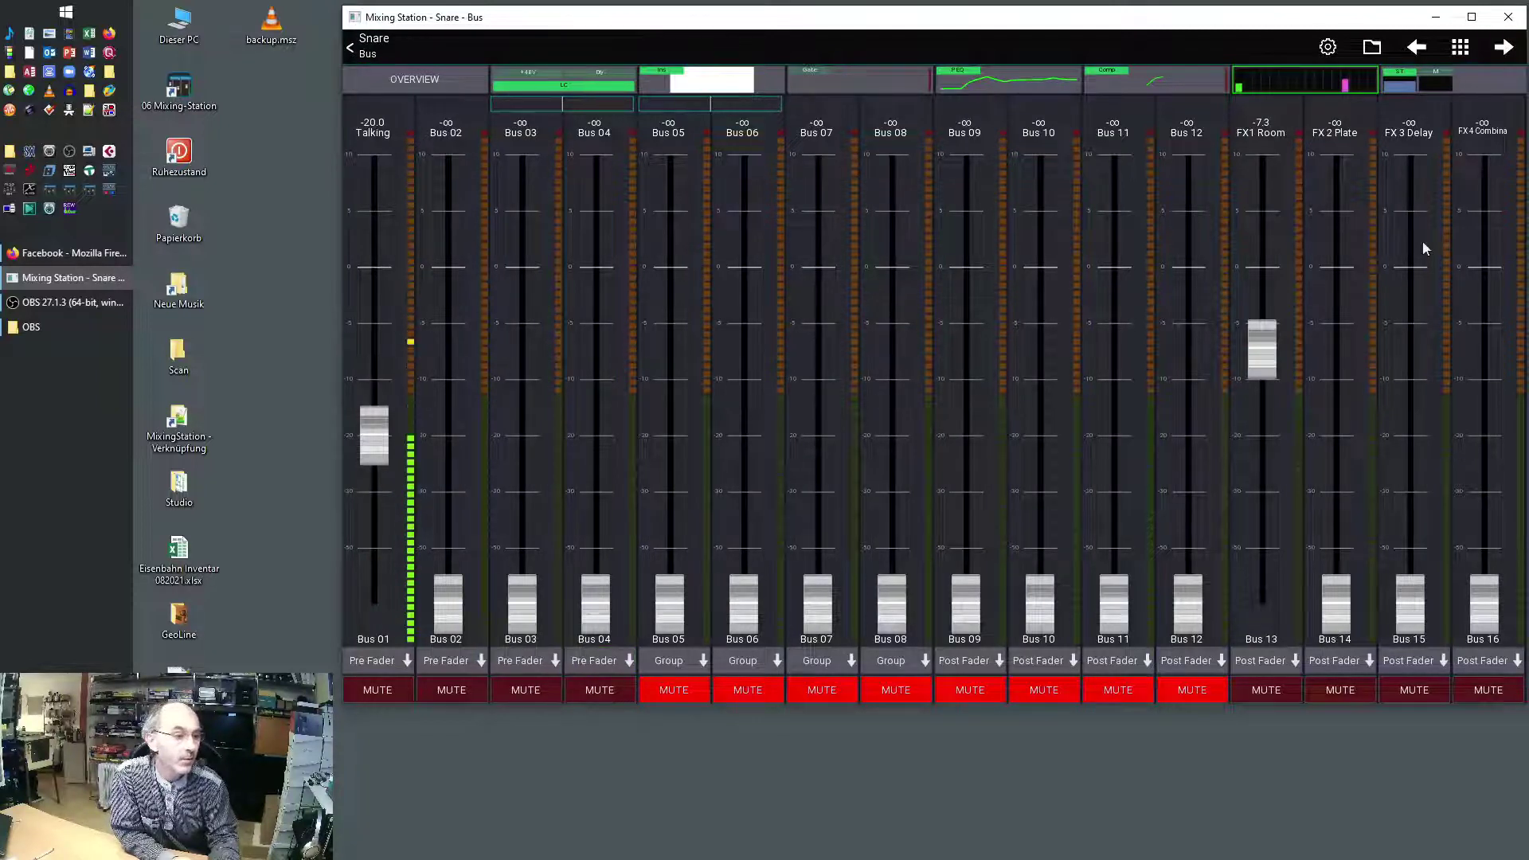
click(1414, 57)
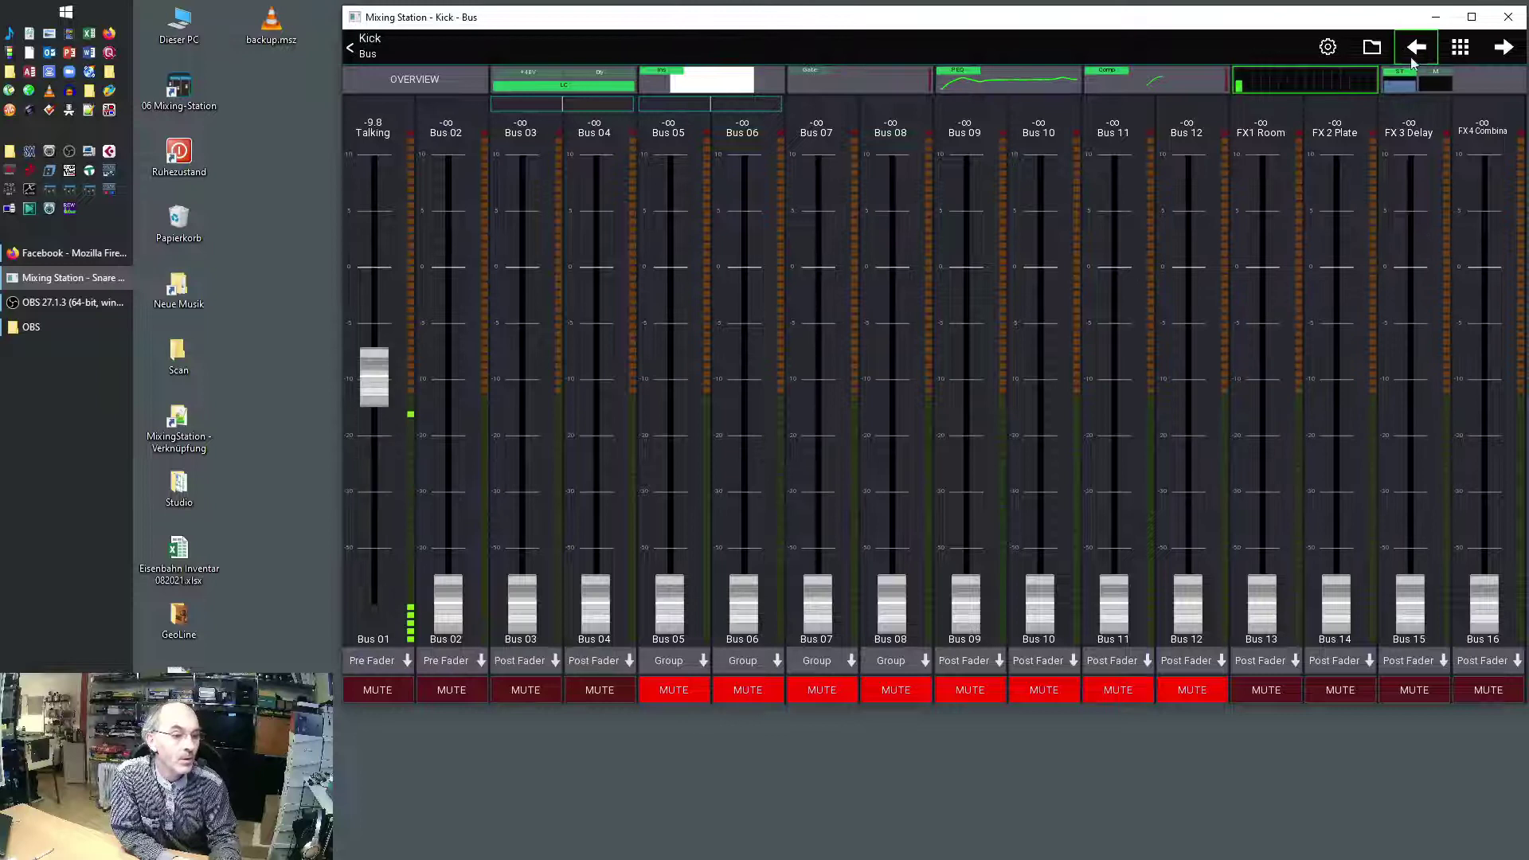
click(547, 669)
click(934, 400)
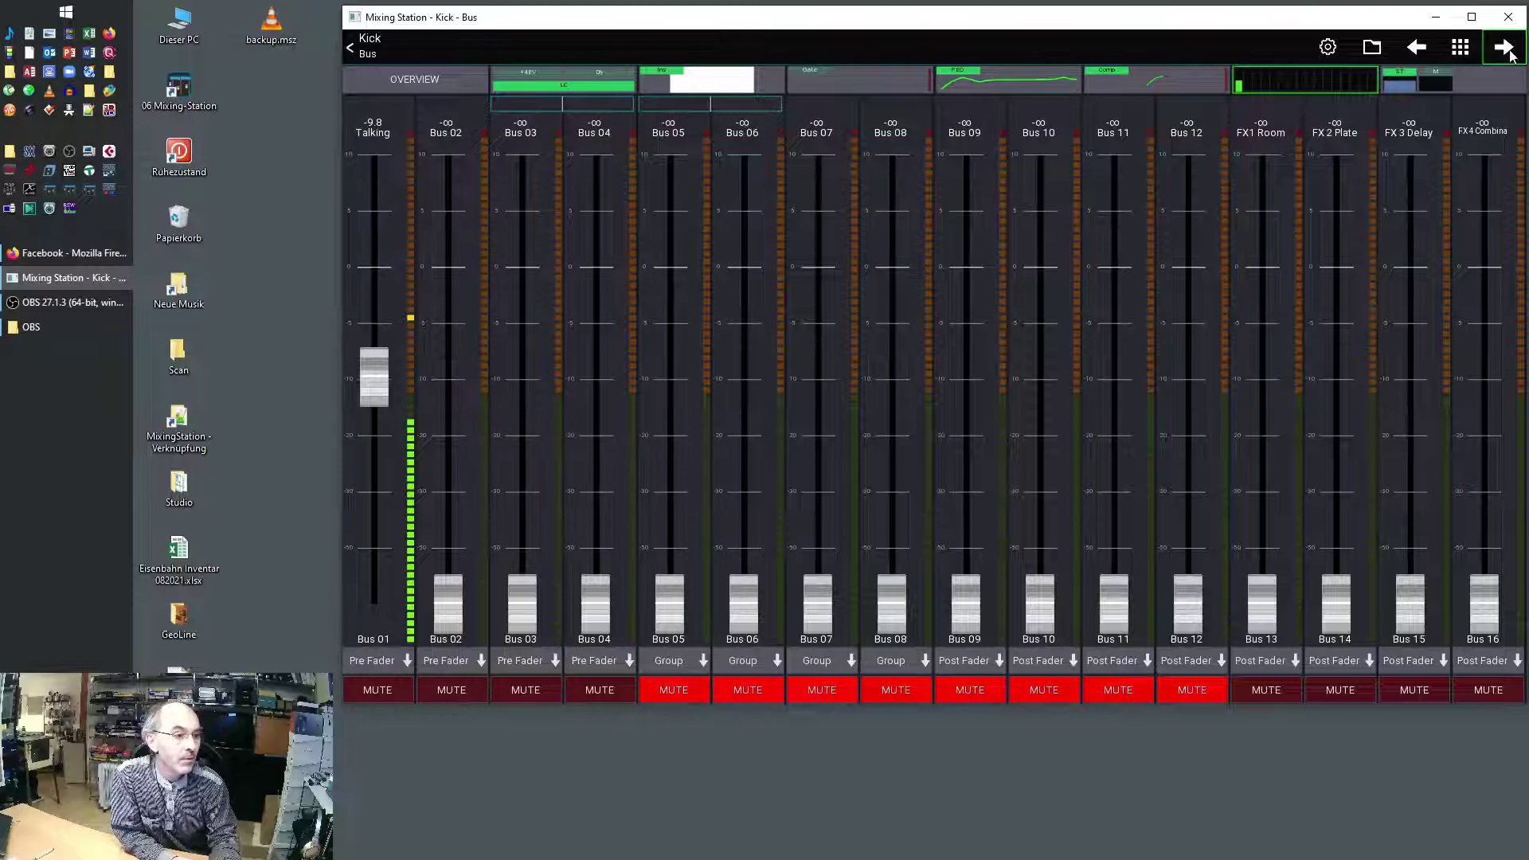
click(1505, 49)
click(1416, 47)
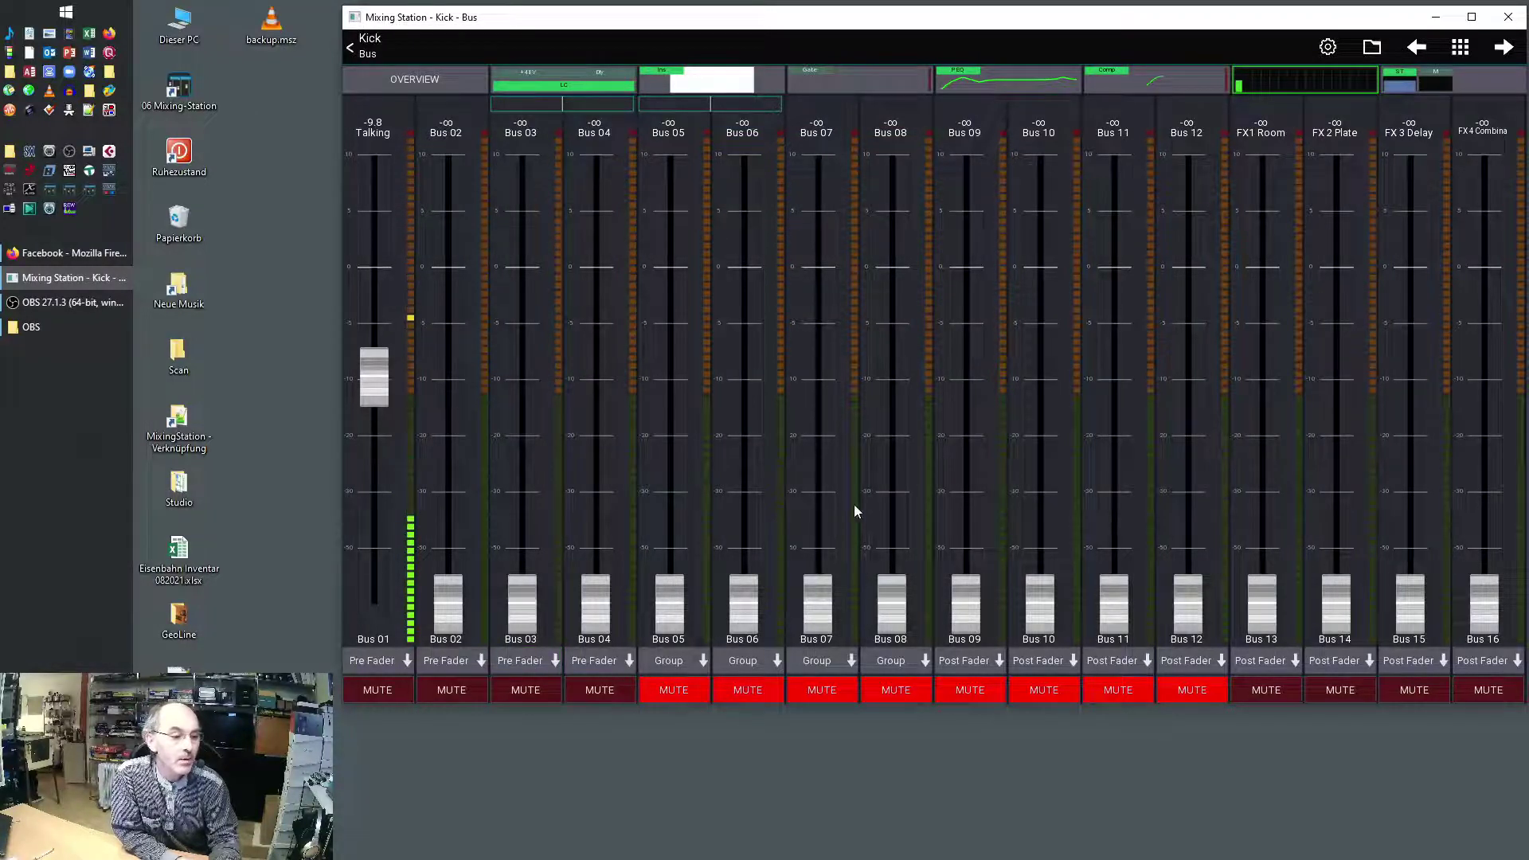
Step: Set the global Bus 03/Bus 04 signal tap to Post Fader and apply it to all channels
click(1328, 49)
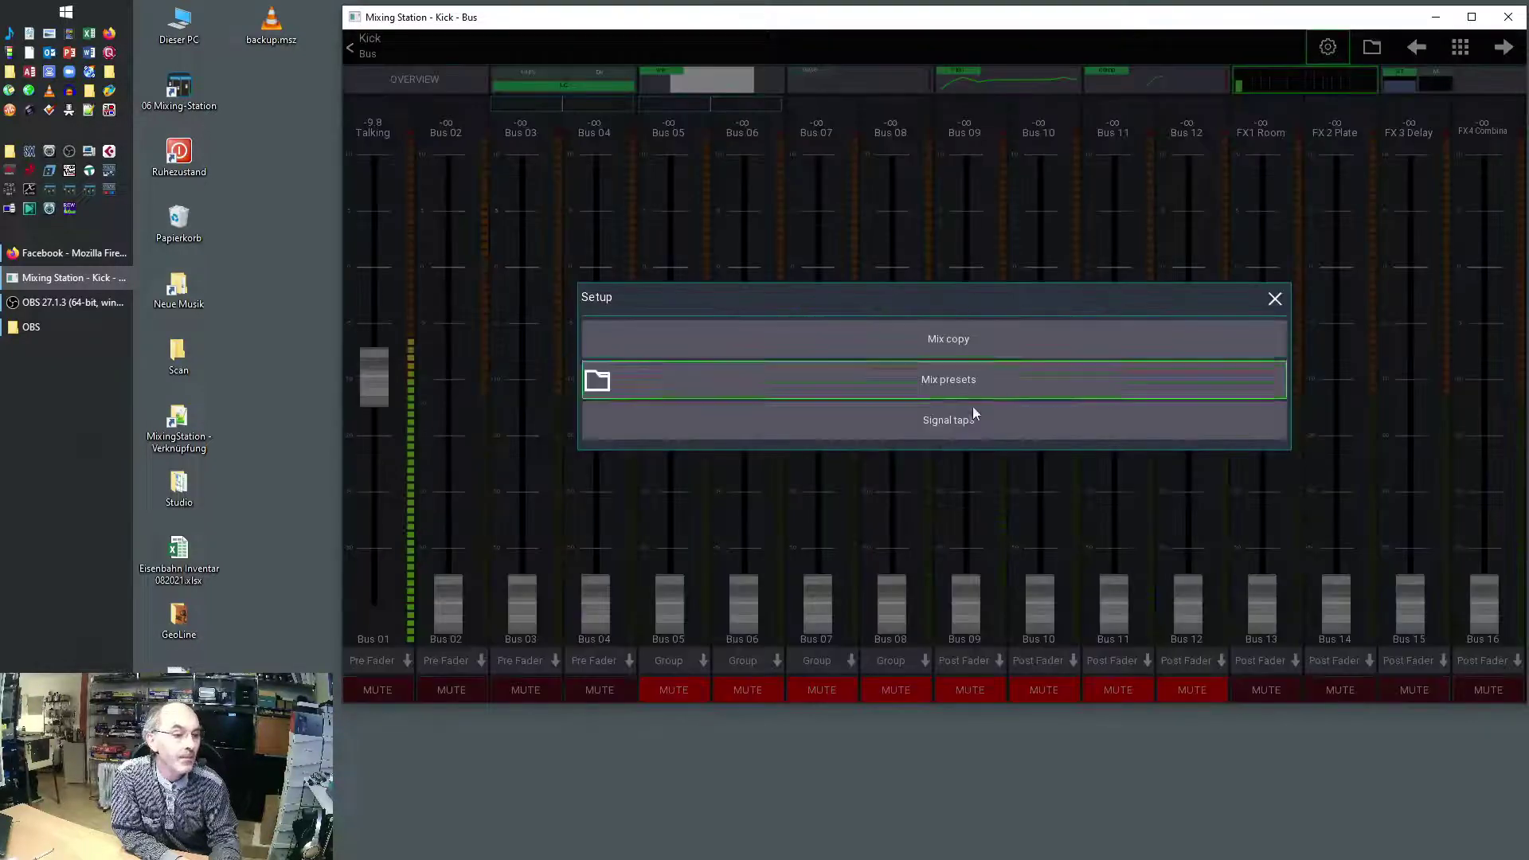
click(946, 422)
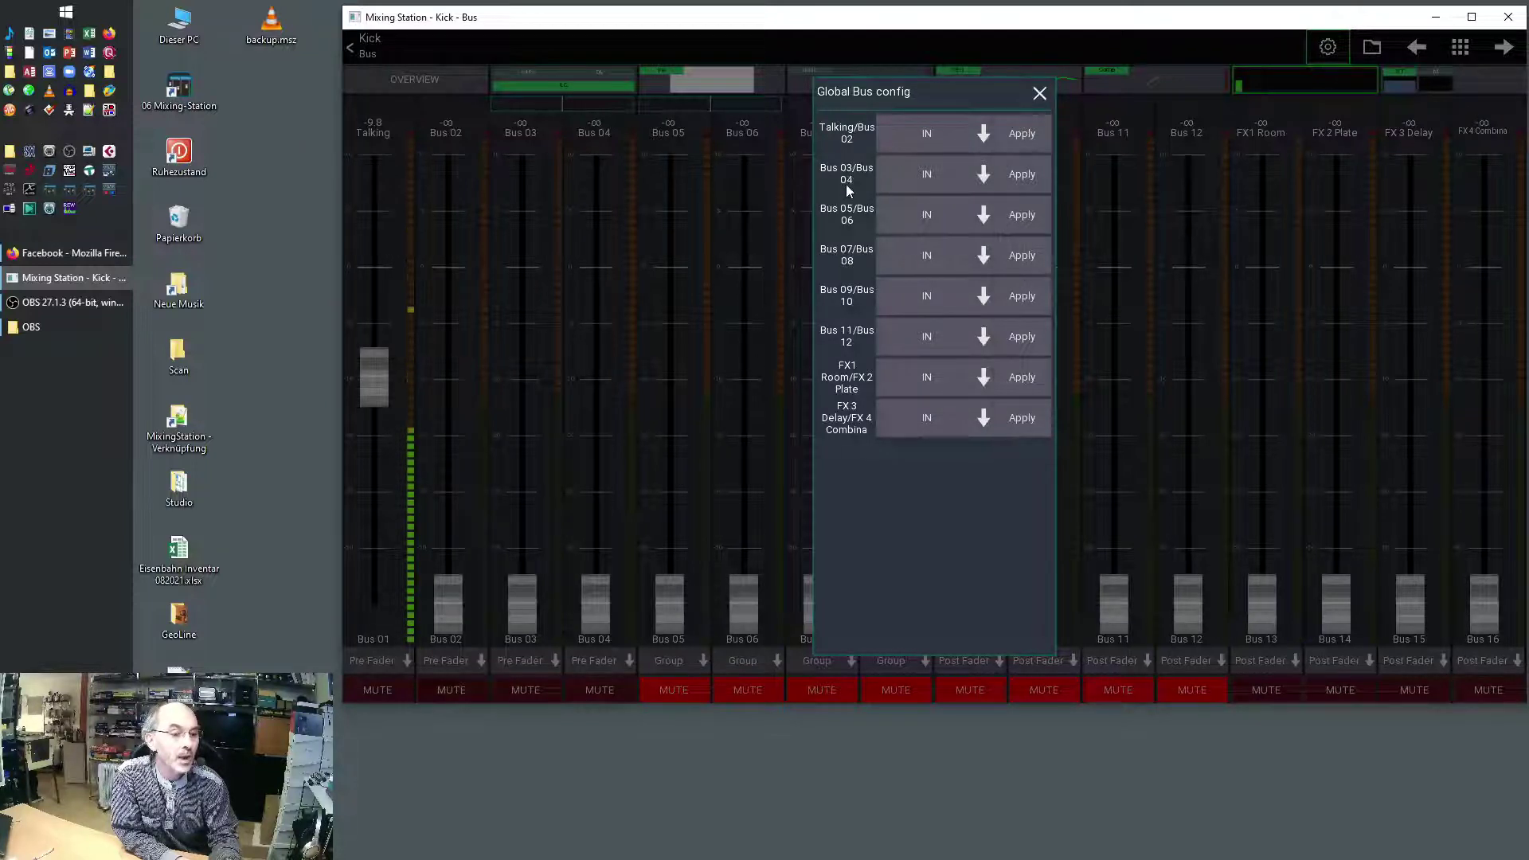
click(942, 179)
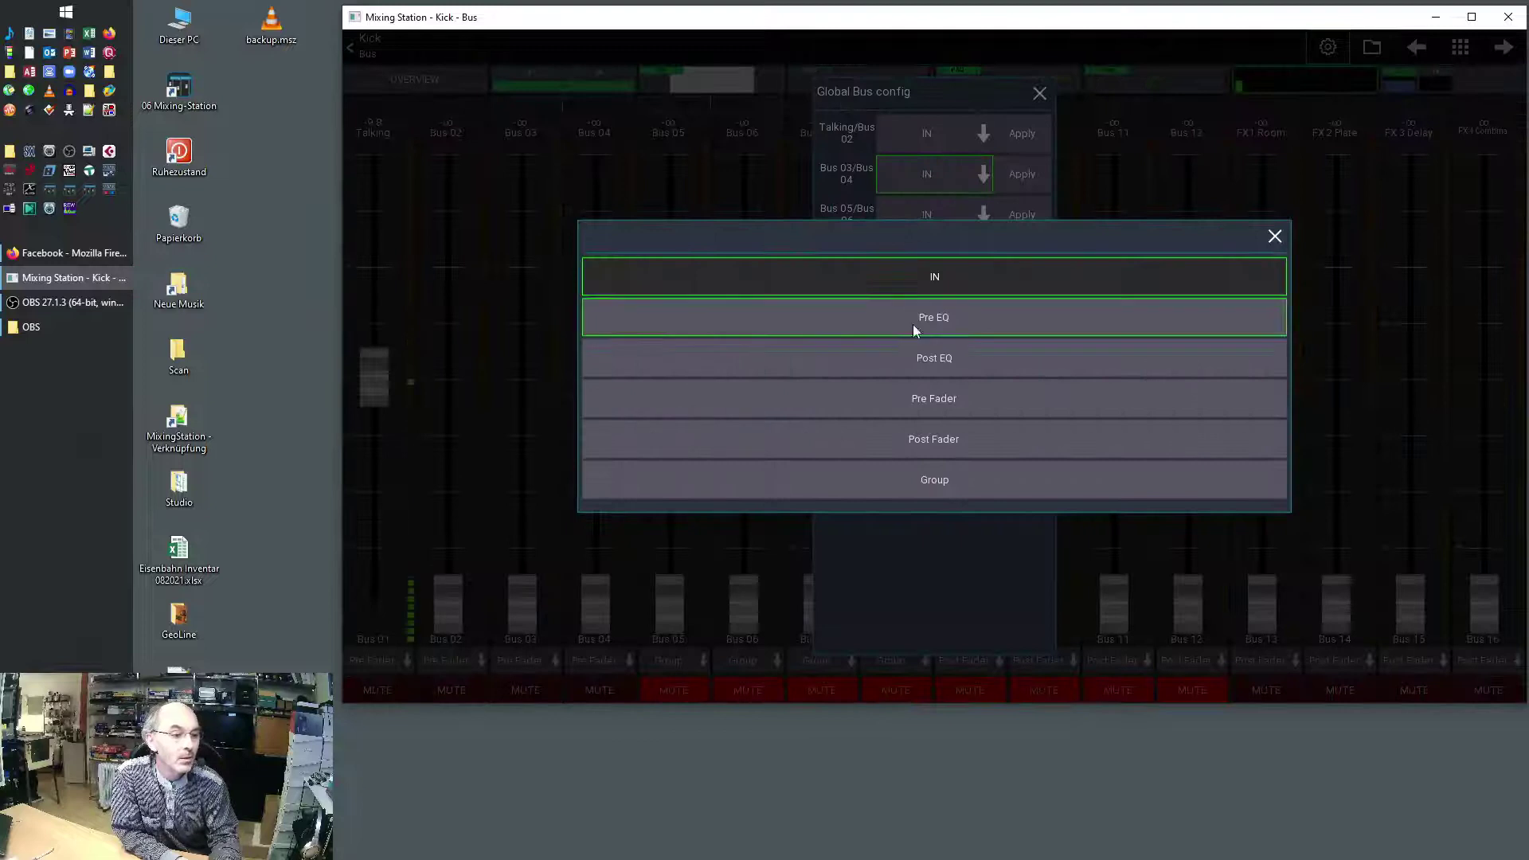
click(923, 437)
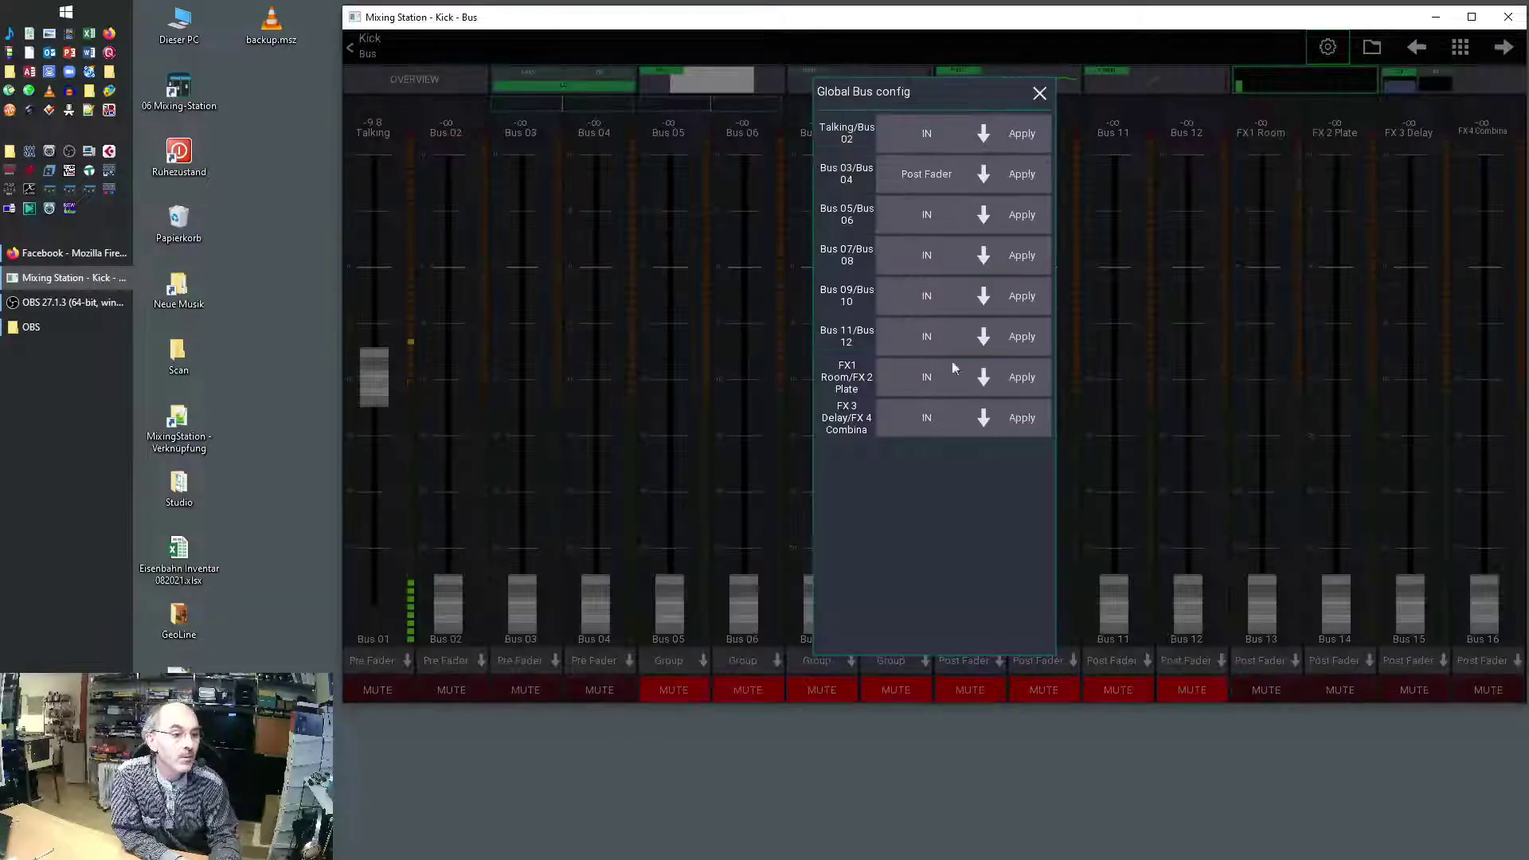
click(1016, 171)
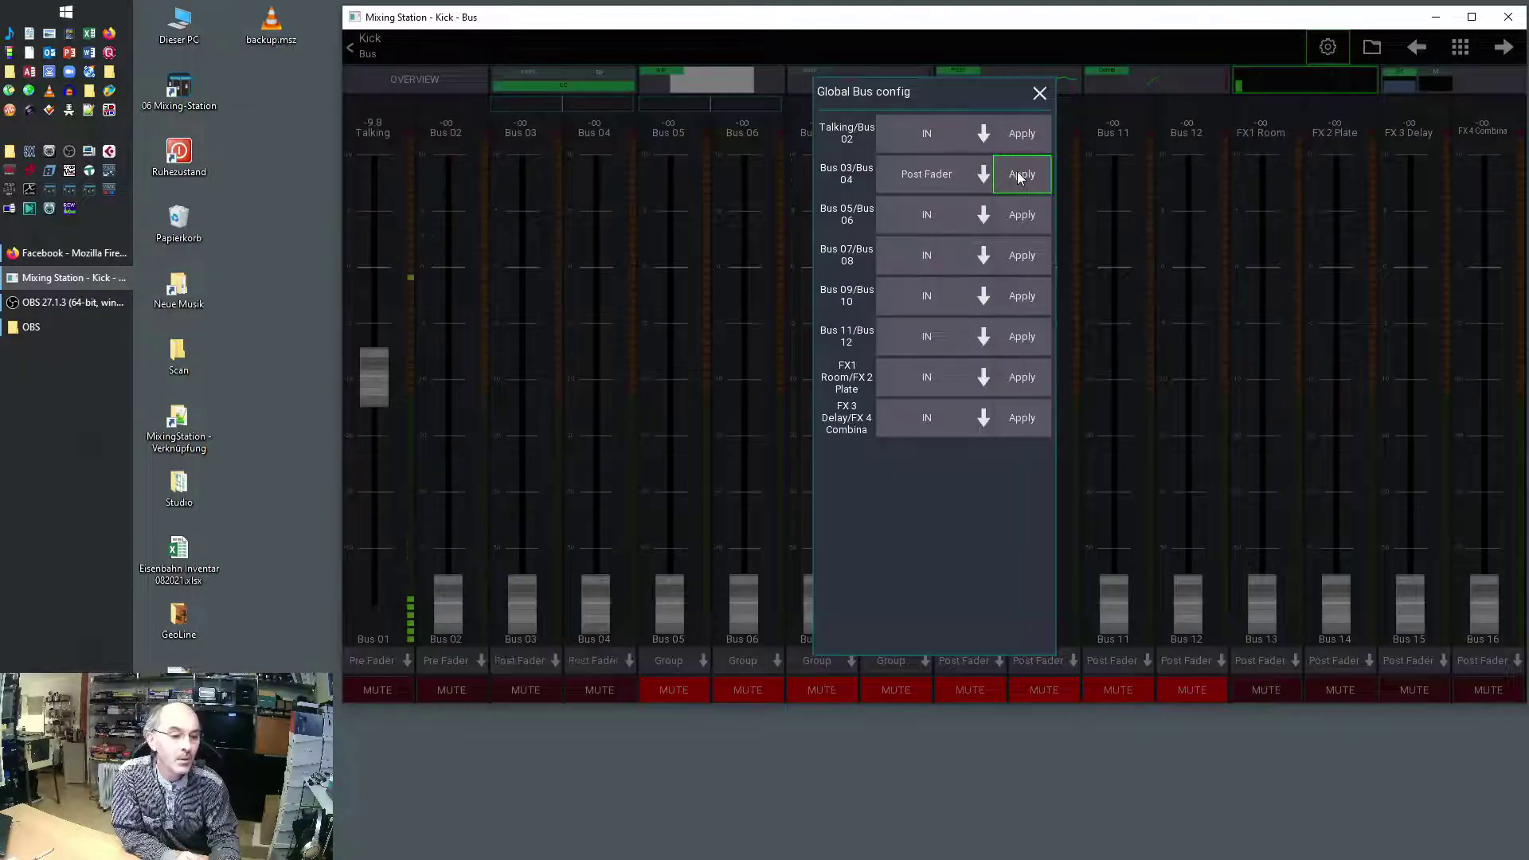
Step: Close the global bus settings and step through Snare to the HiHat channel
click(1042, 93)
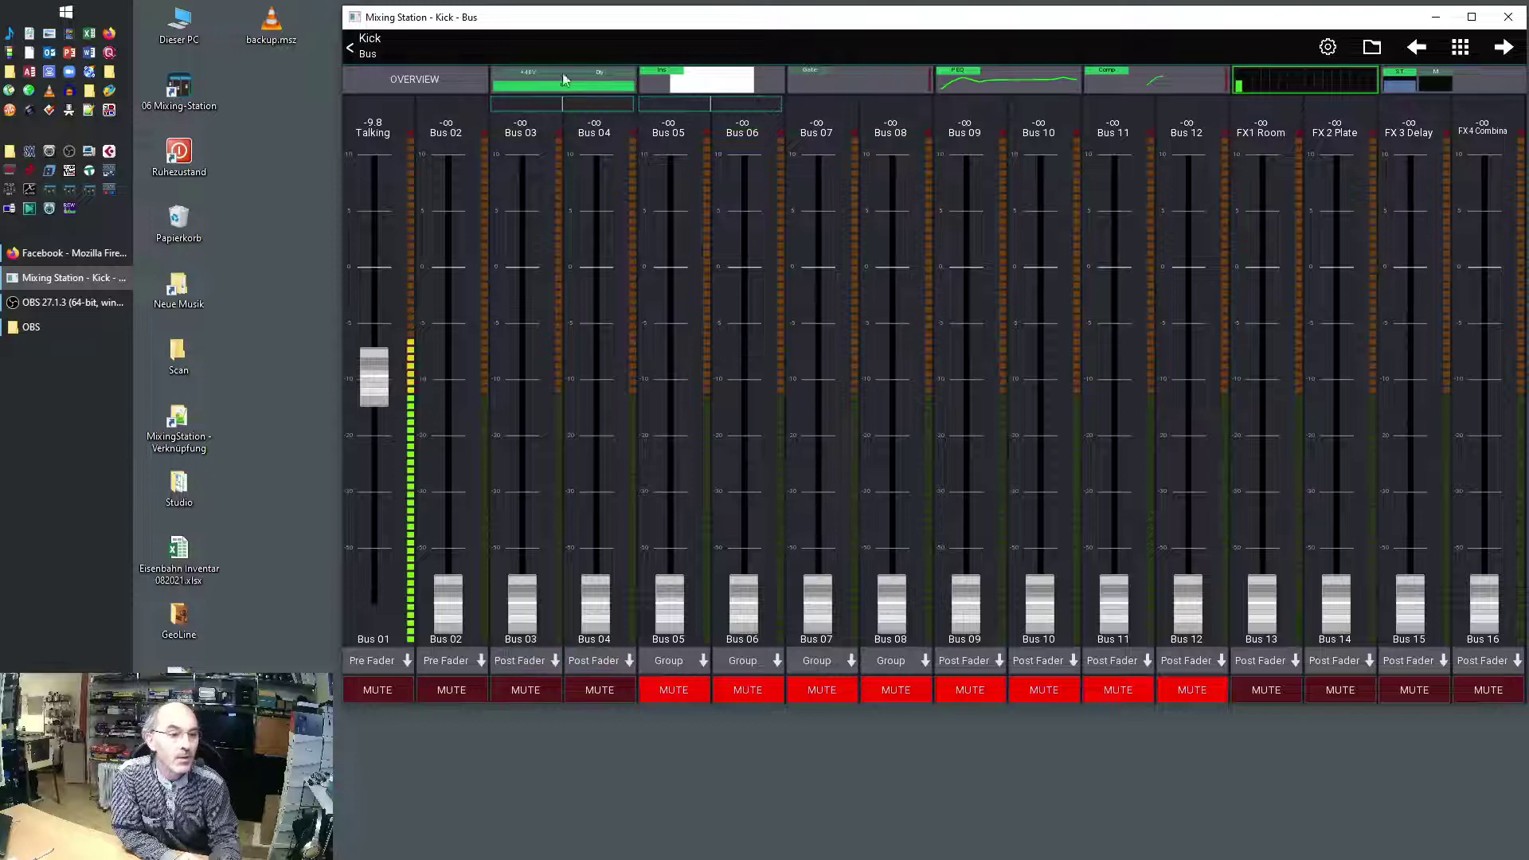
click(1500, 49)
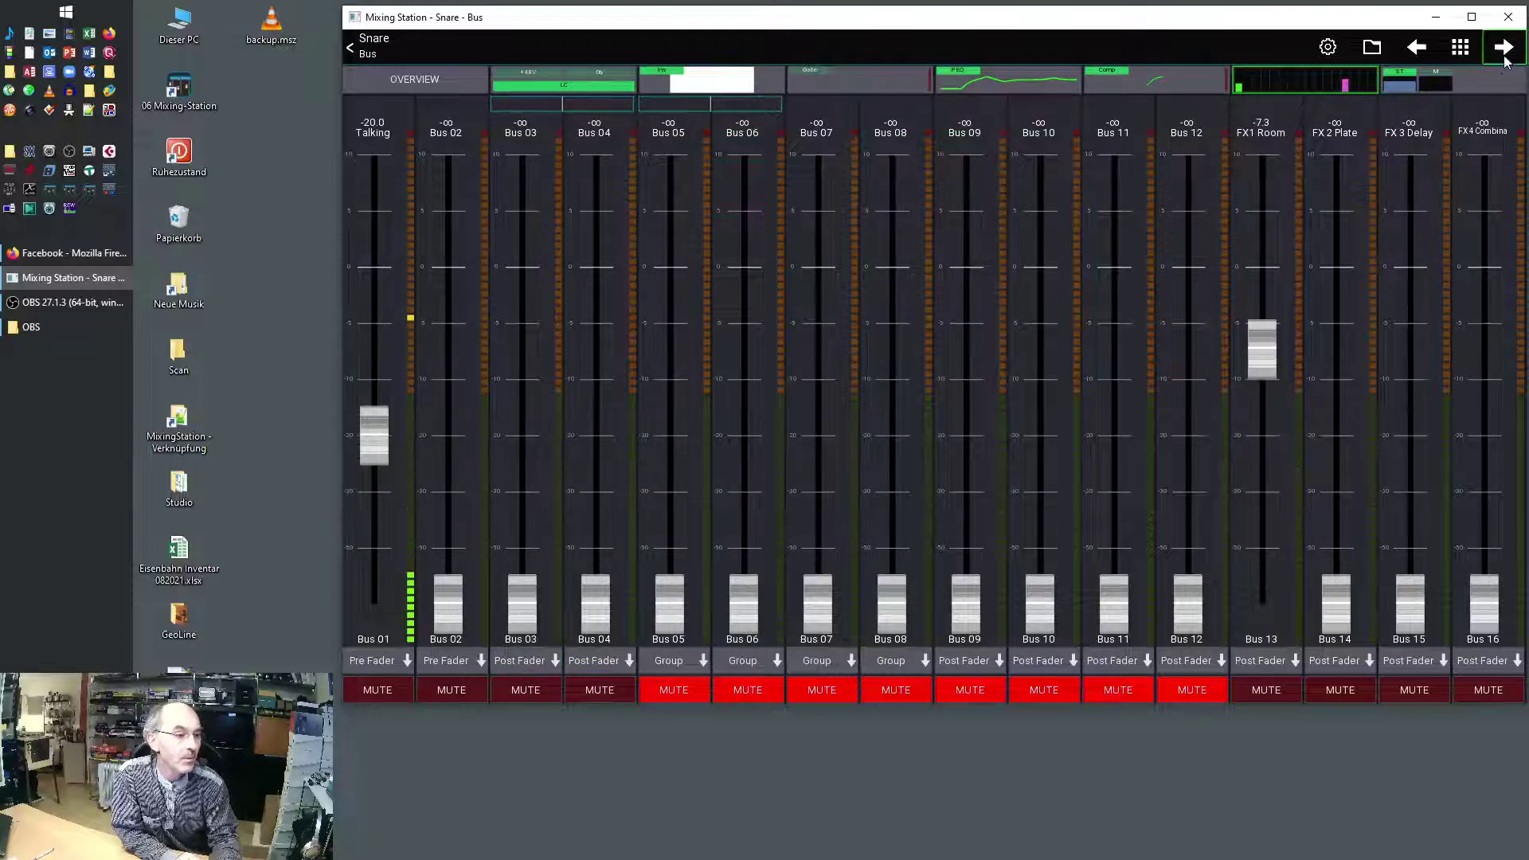
click(1503, 47)
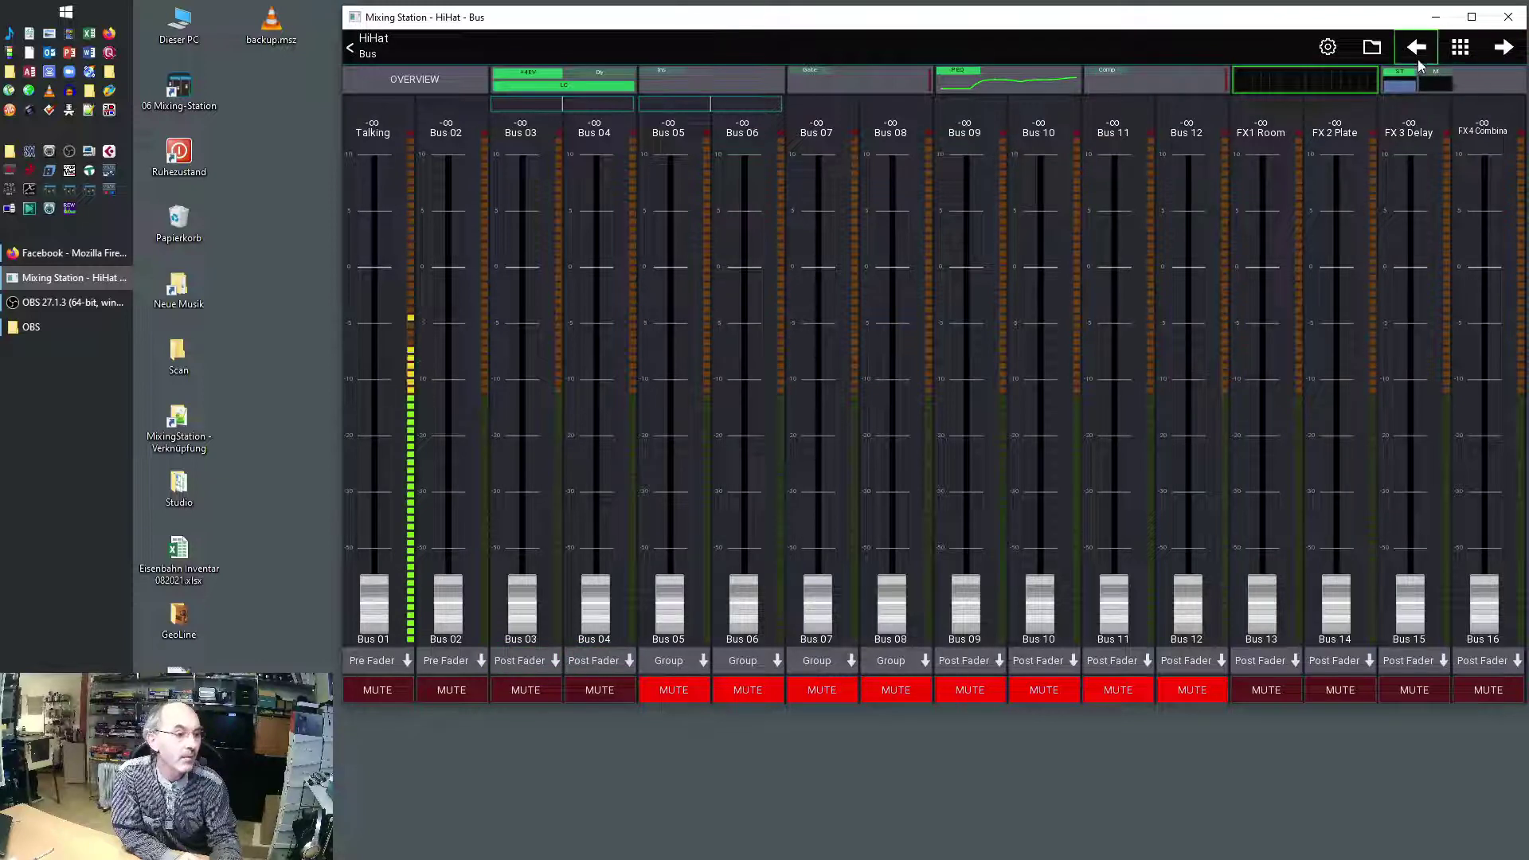
Step: Set the global Bus 03/Bus 04 signal tap back to Pre Fader for all channels
click(1327, 48)
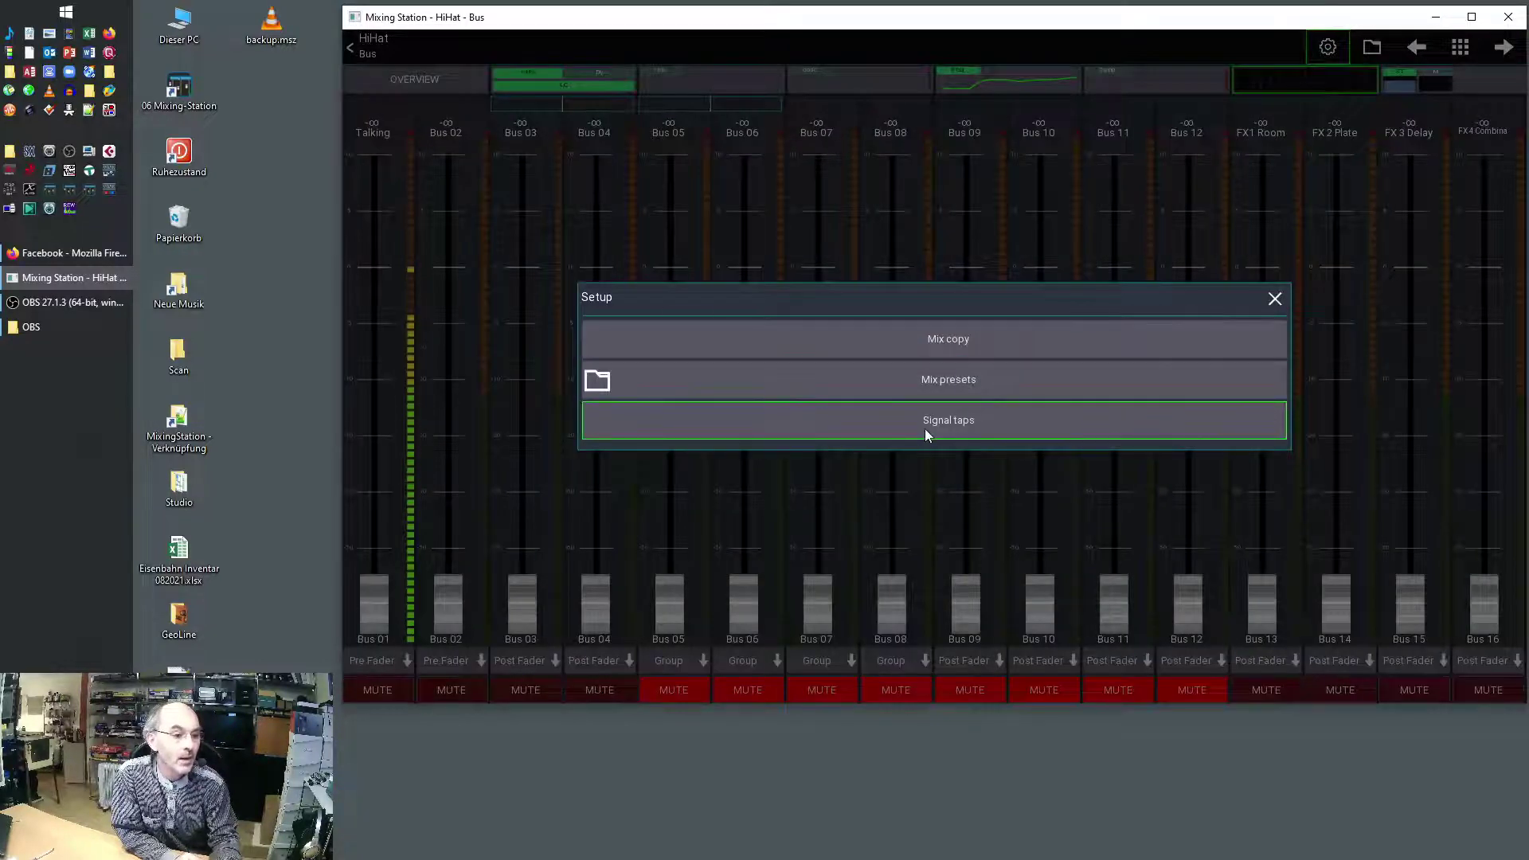
click(891, 419)
click(933, 172)
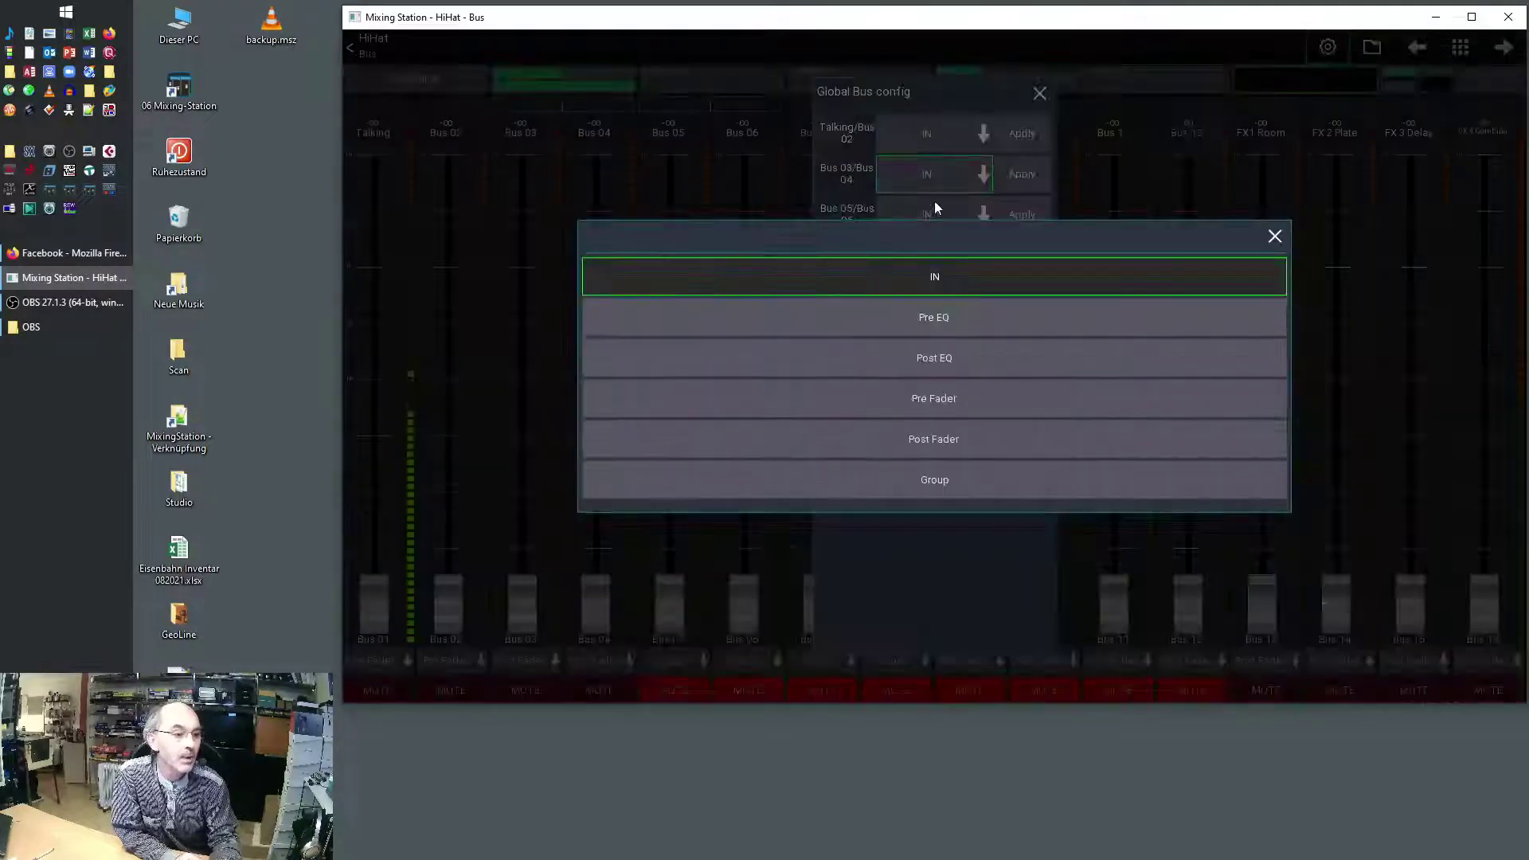
click(934, 398)
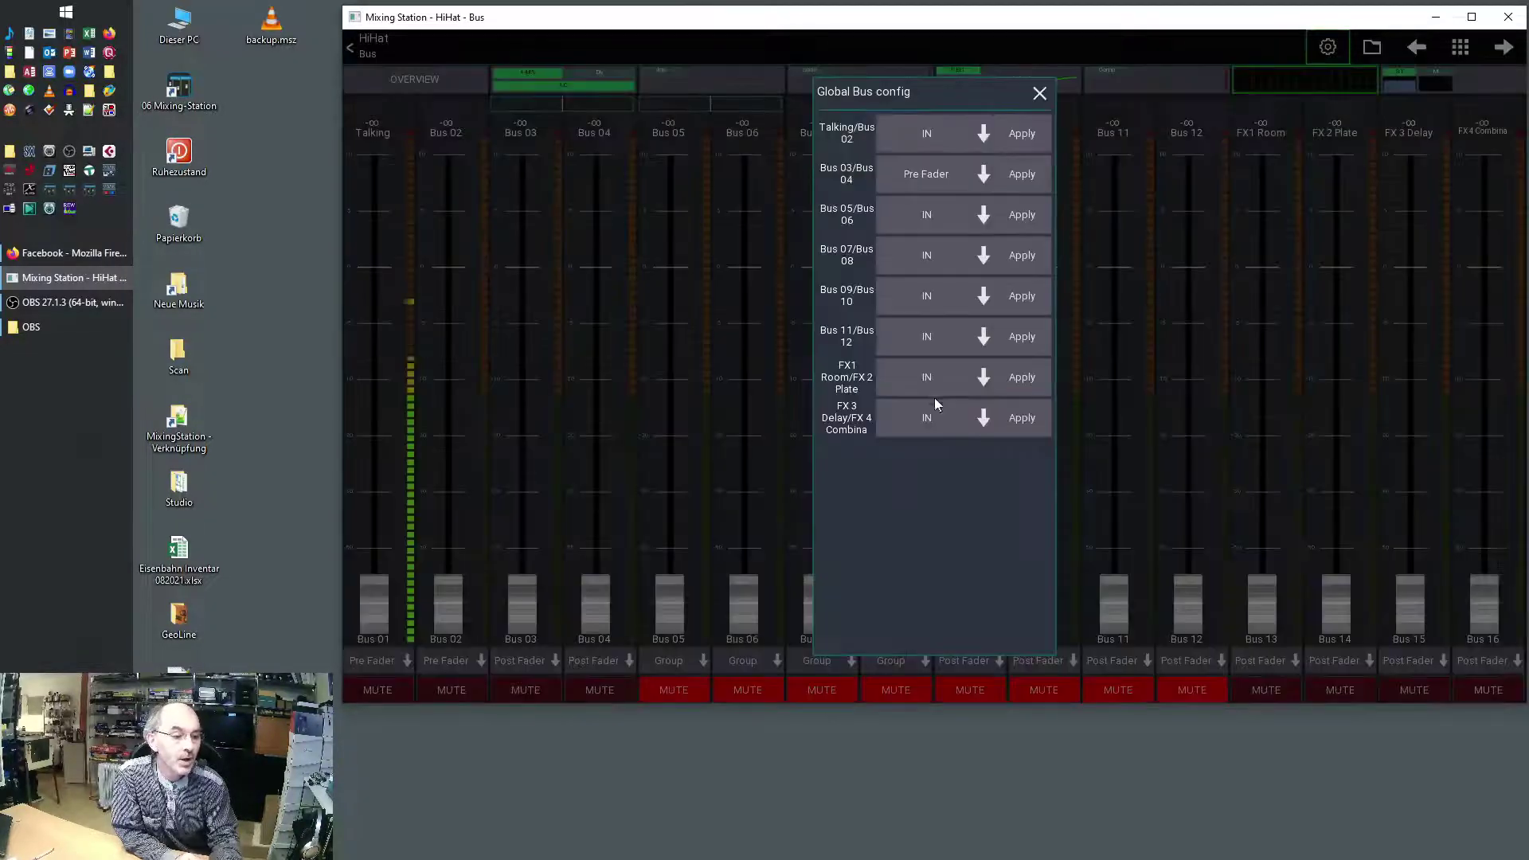
click(1020, 177)
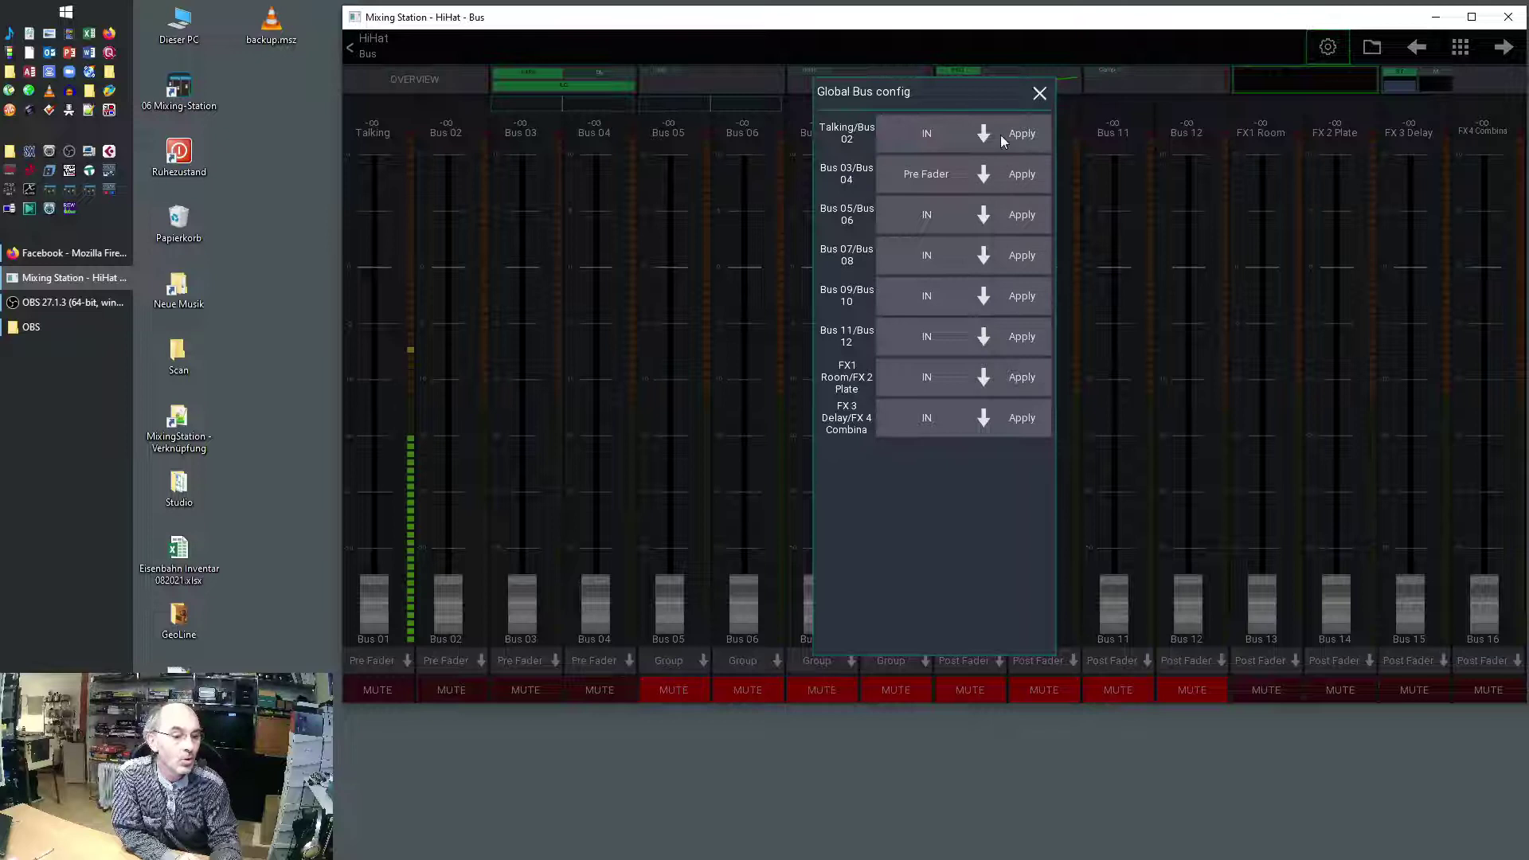
click(1039, 94)
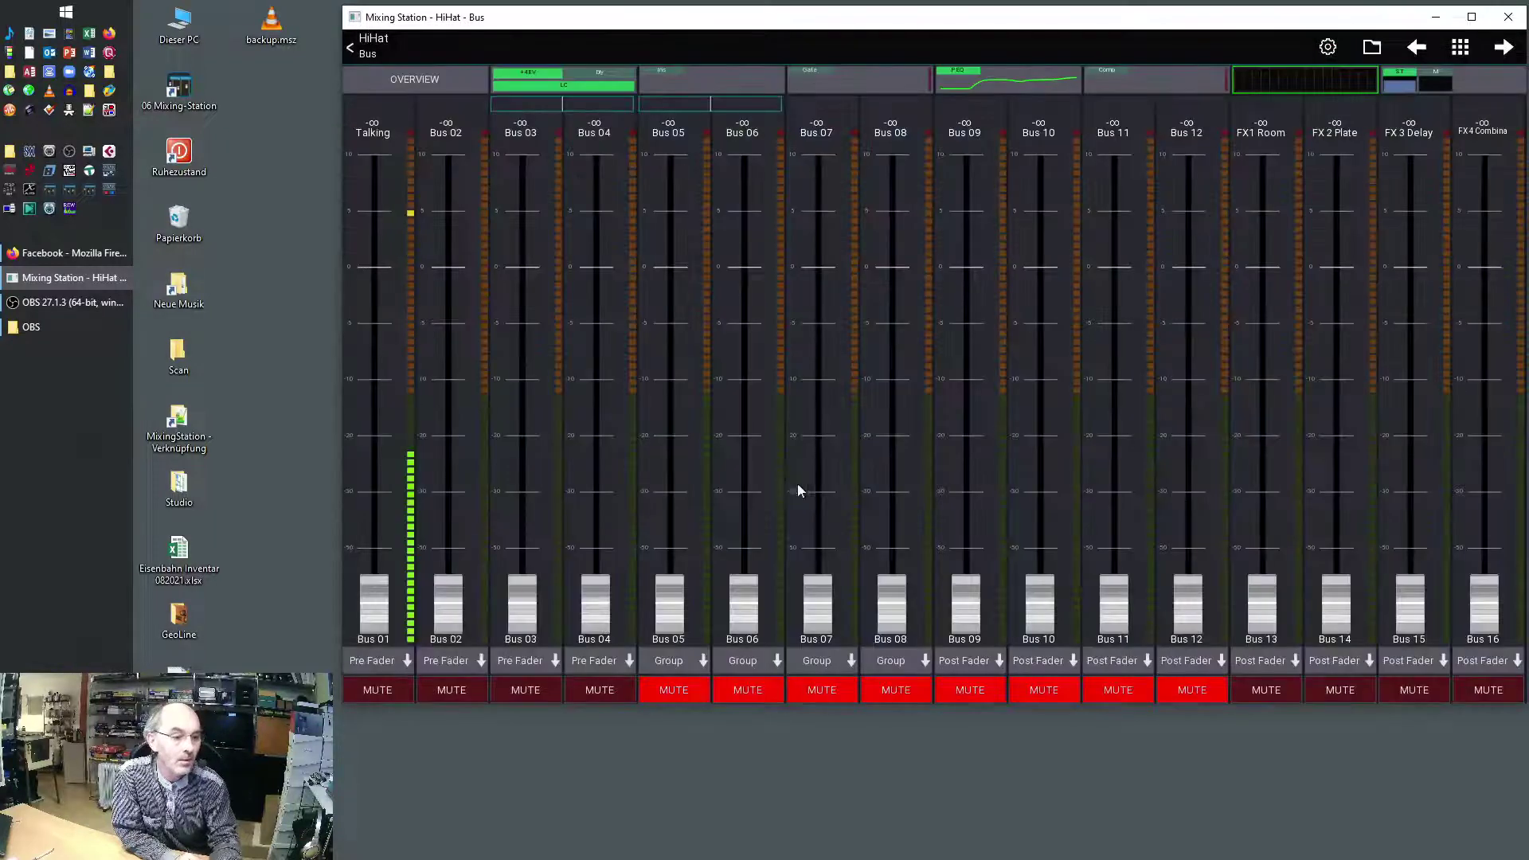
Step: Return to the LR mixer view and bring up the app settings' saved layouts list
click(380, 47)
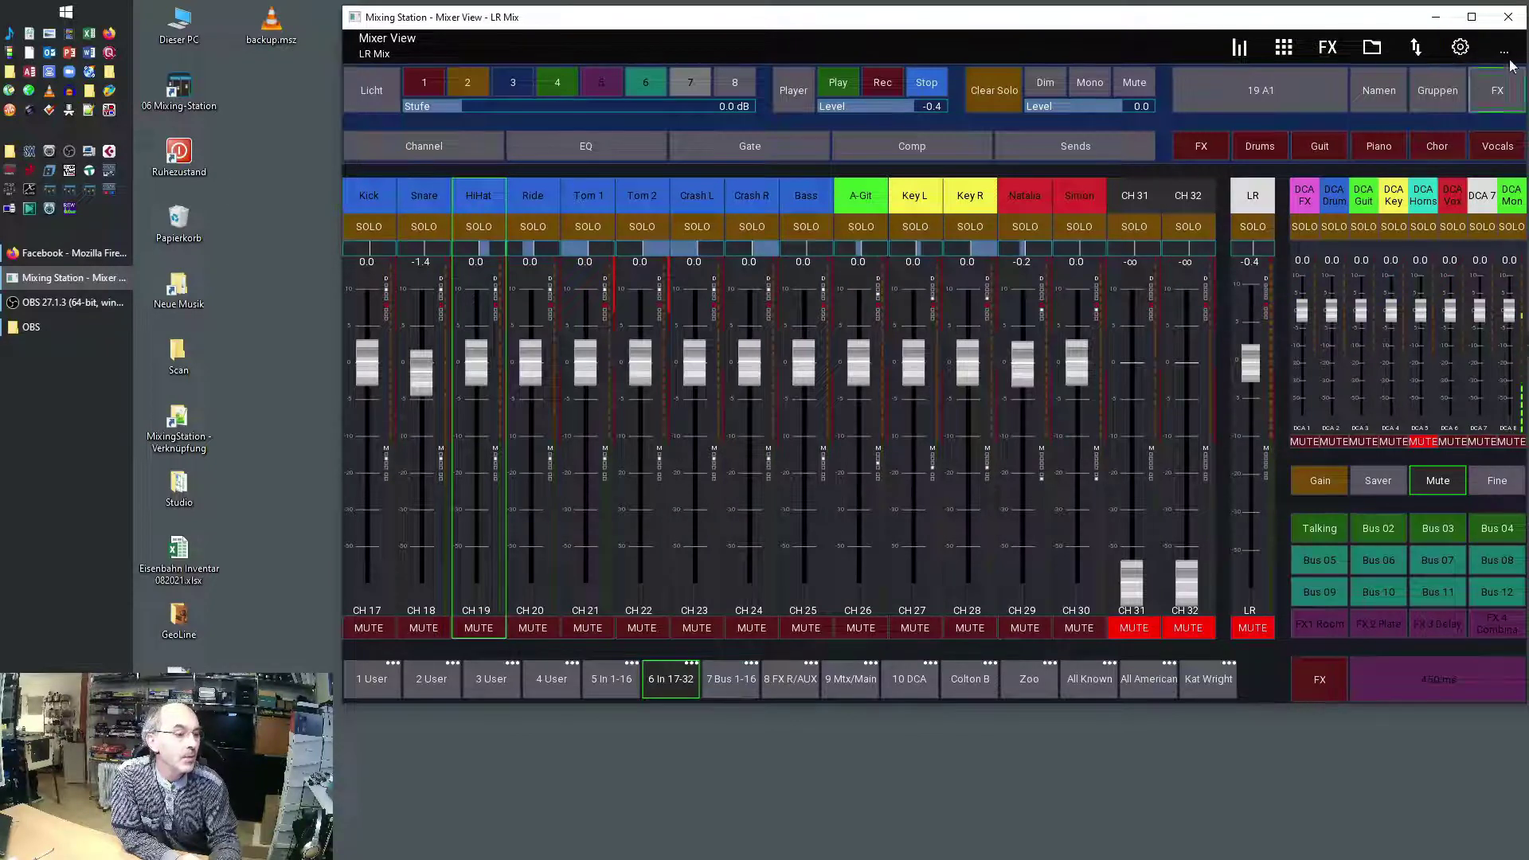
click(1459, 48)
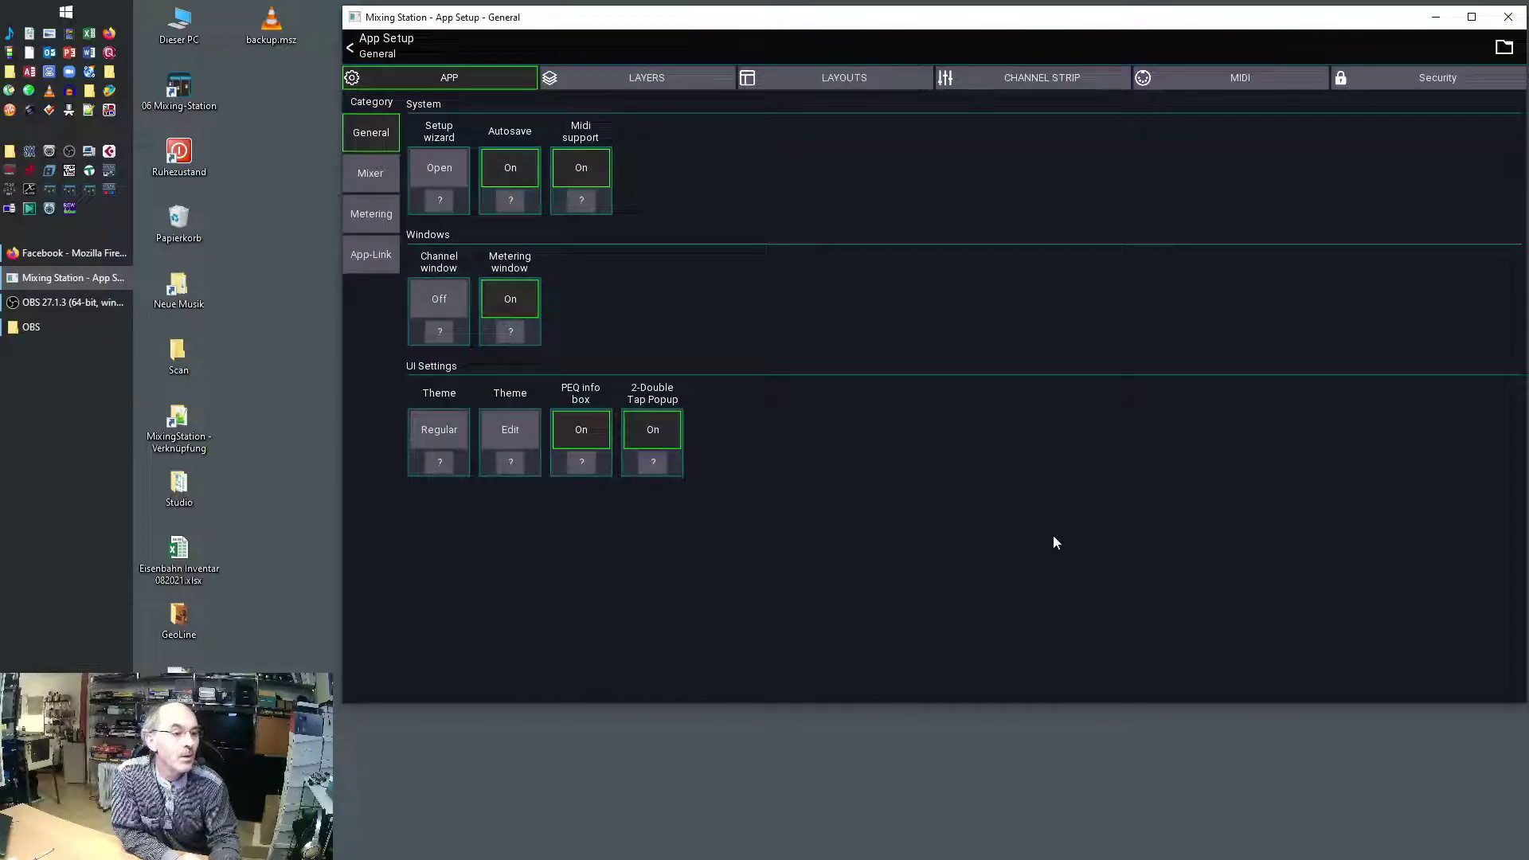
click(831, 74)
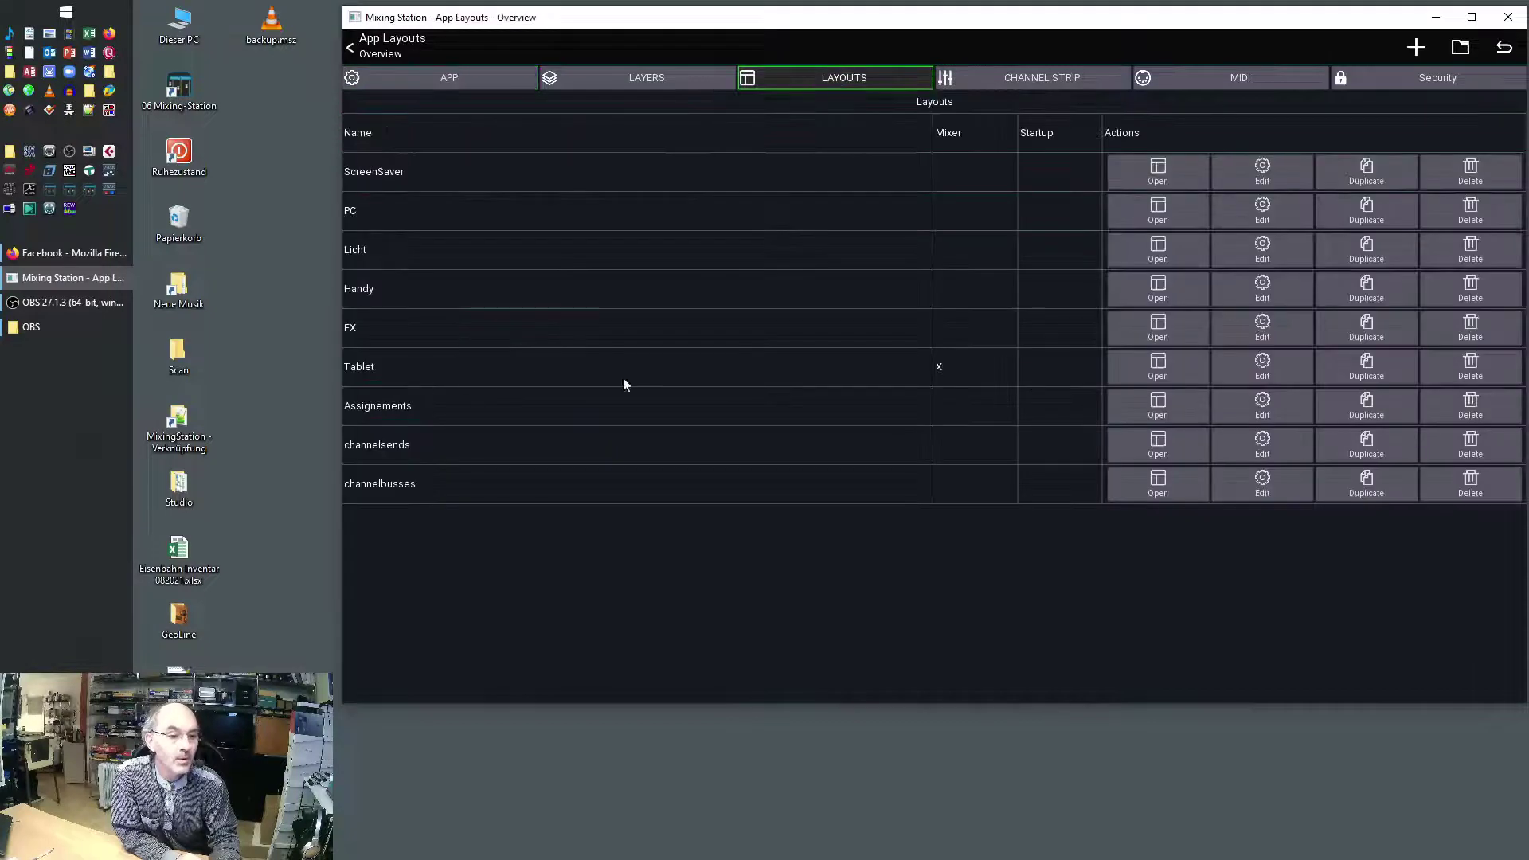
Step: In the Tablet layout, narrow the channel strip block and place a new Selection item between CH 32 and LR
click(1262, 368)
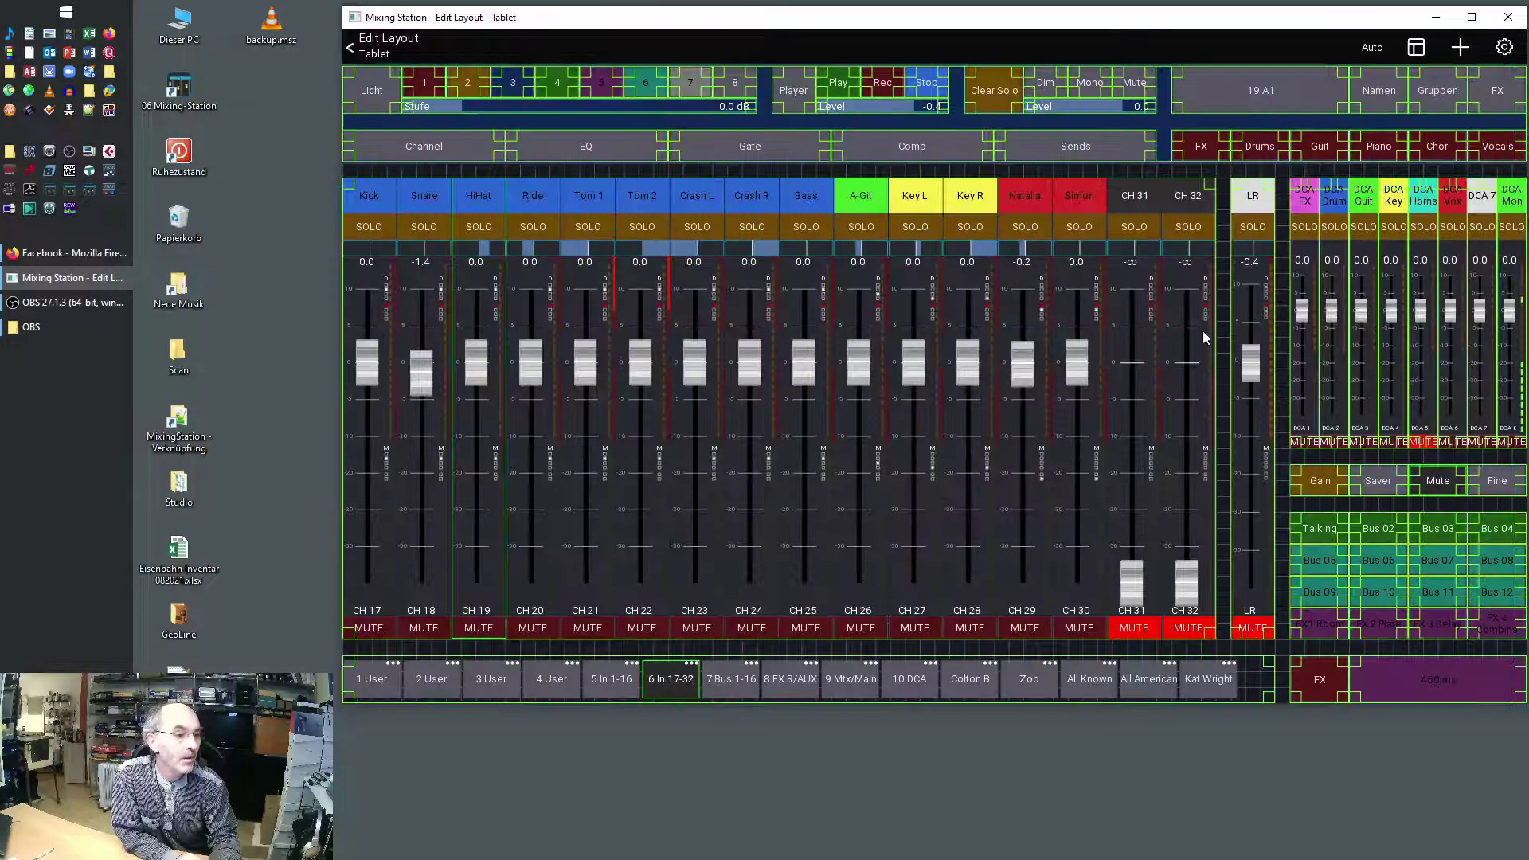
drag(1184, 191, 1156, 193)
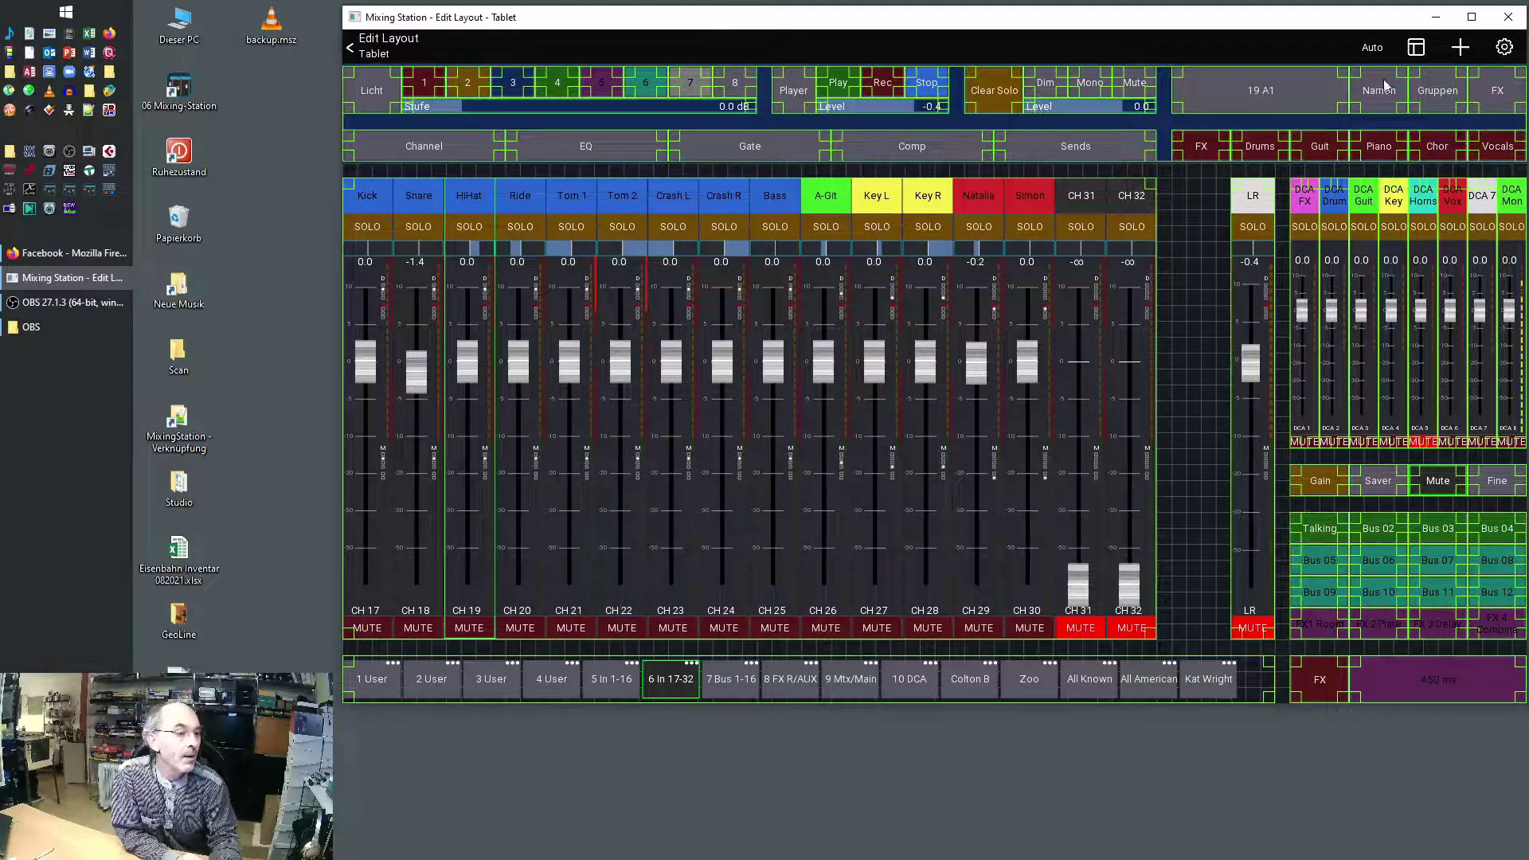
click(1459, 48)
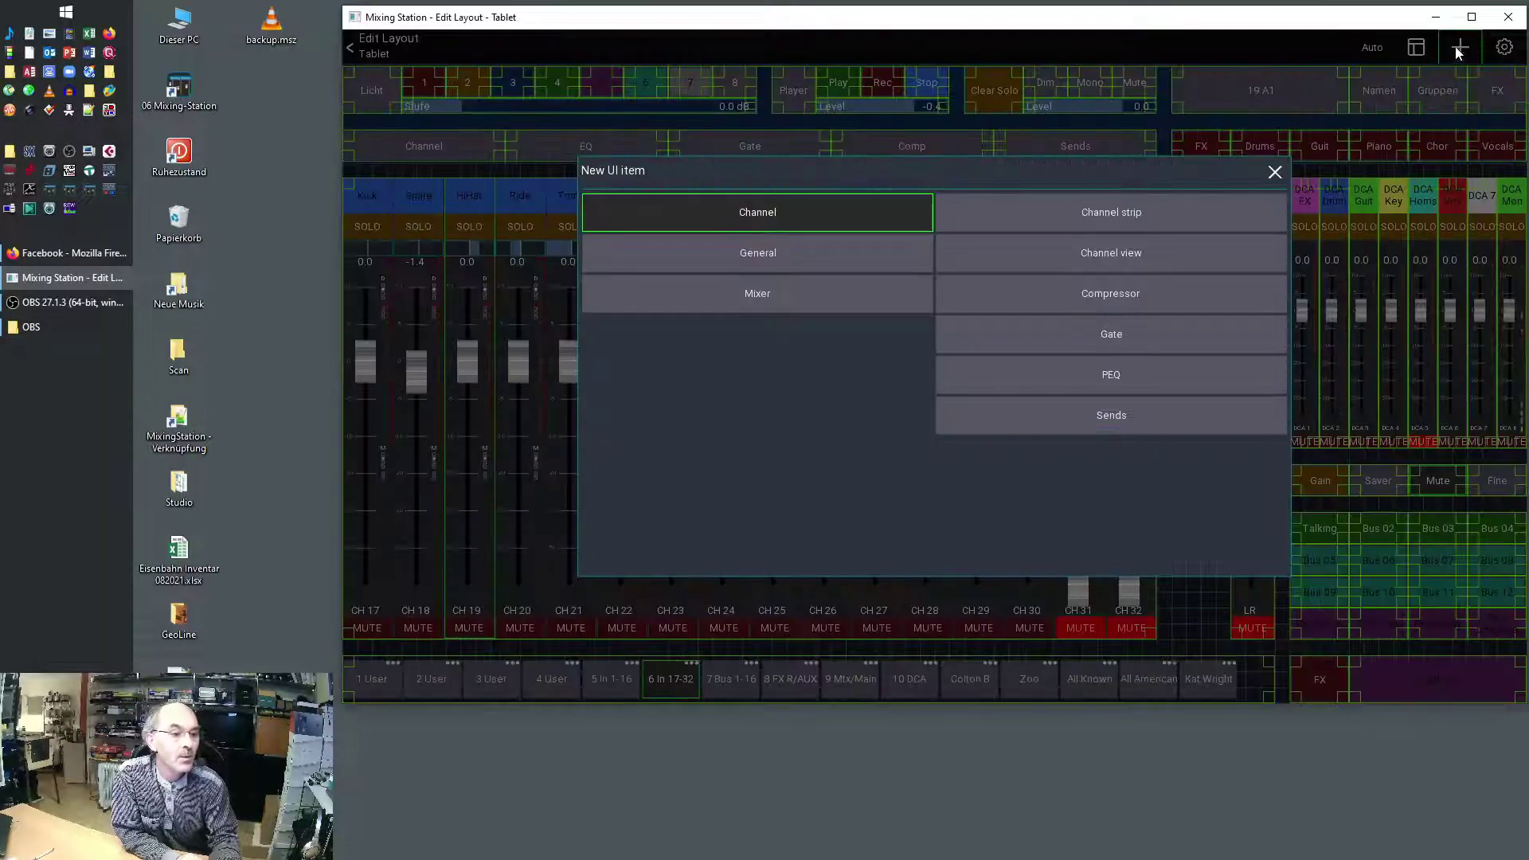
click(785, 266)
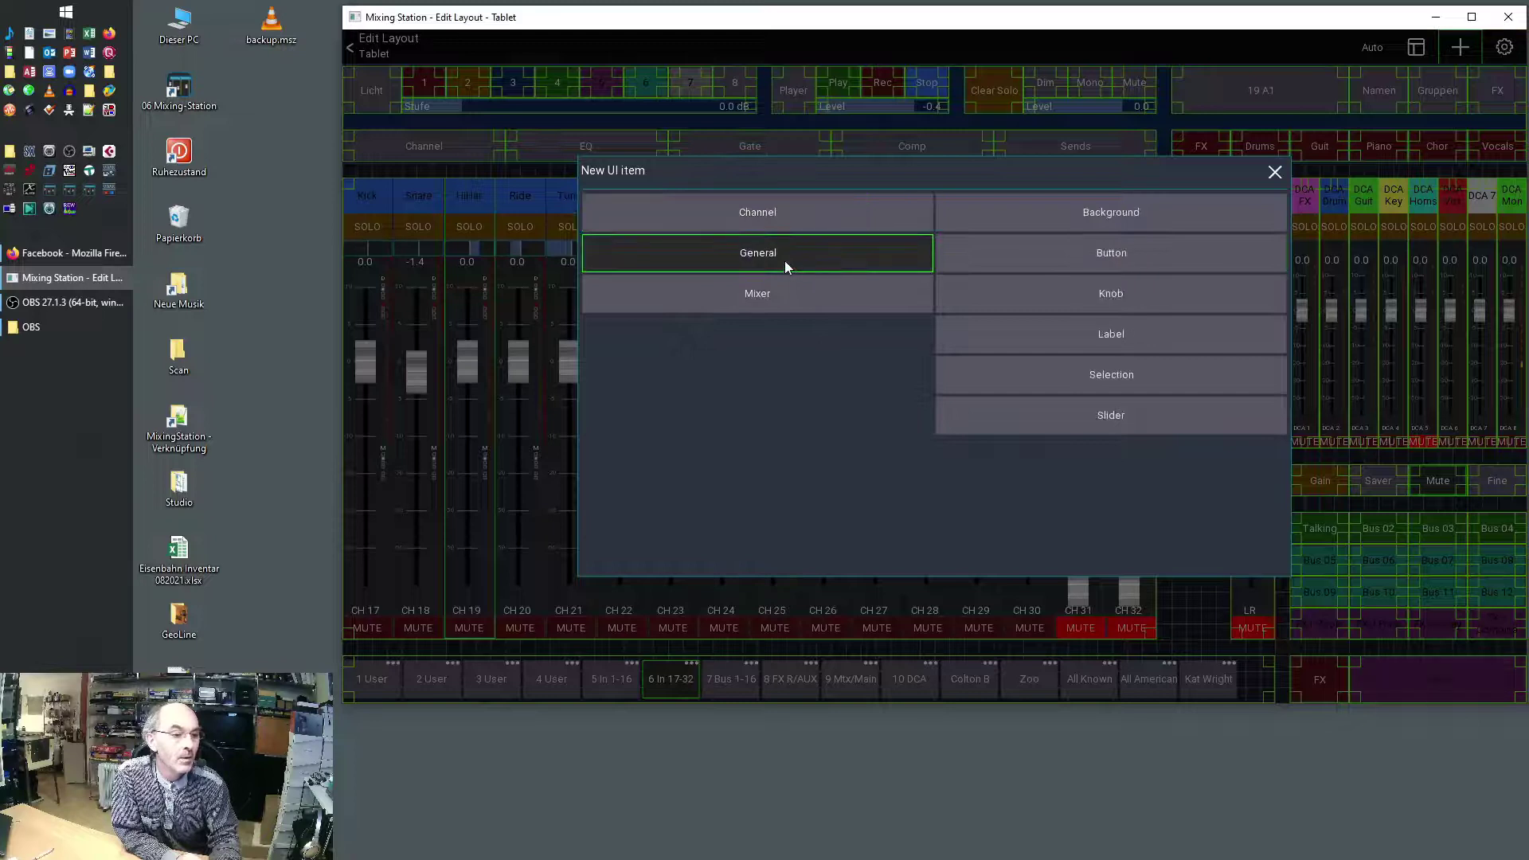
click(1072, 380)
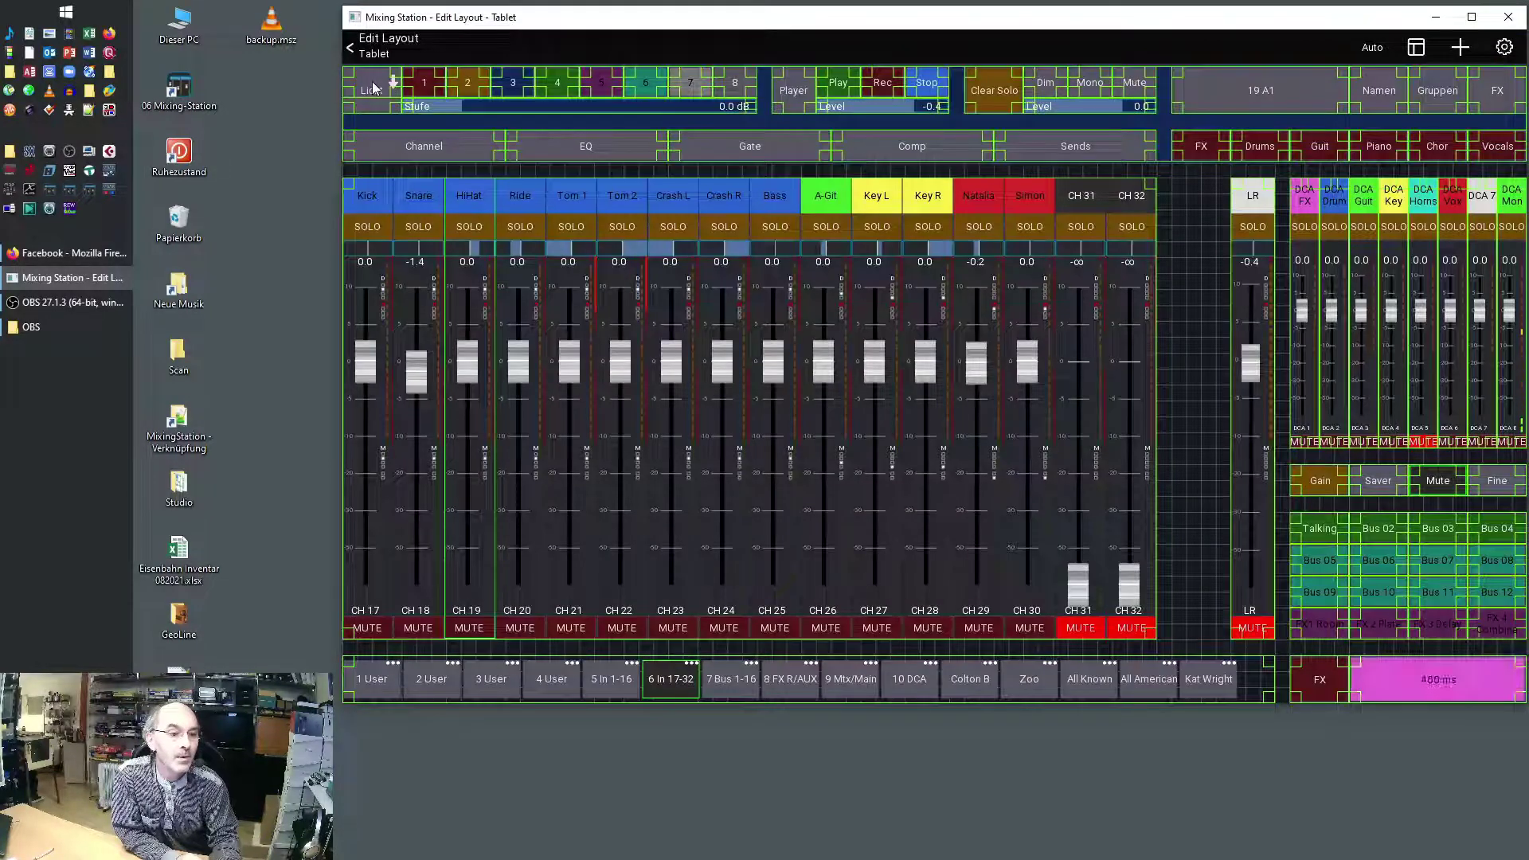
drag(607, 151, 1216, 205)
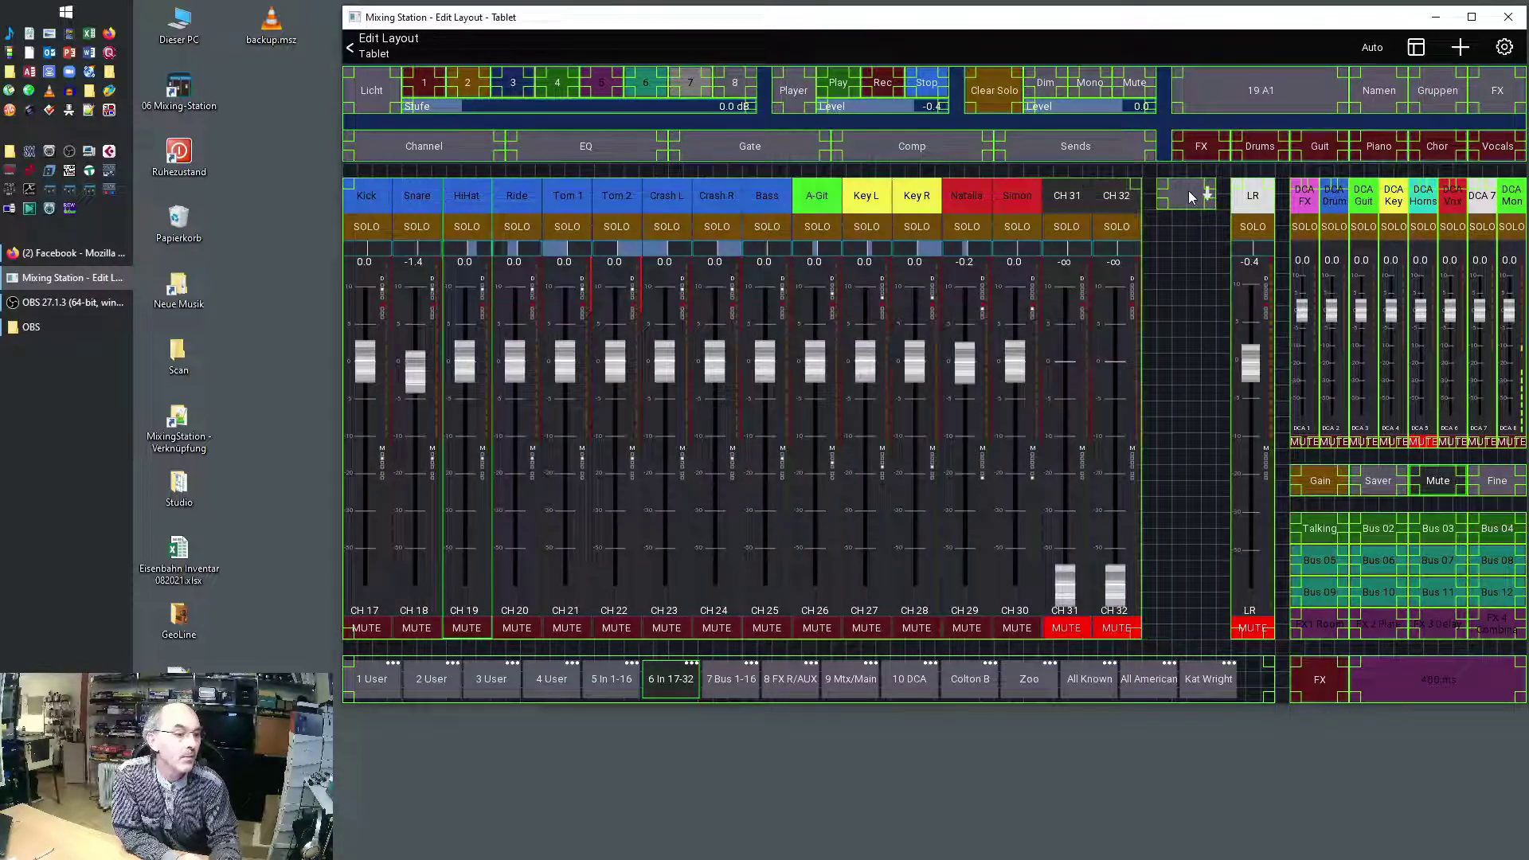
Step: Give the new item a Current channel action on Main > Sends > 1 > Tap, so it reads Pre Fader
click(1188, 189)
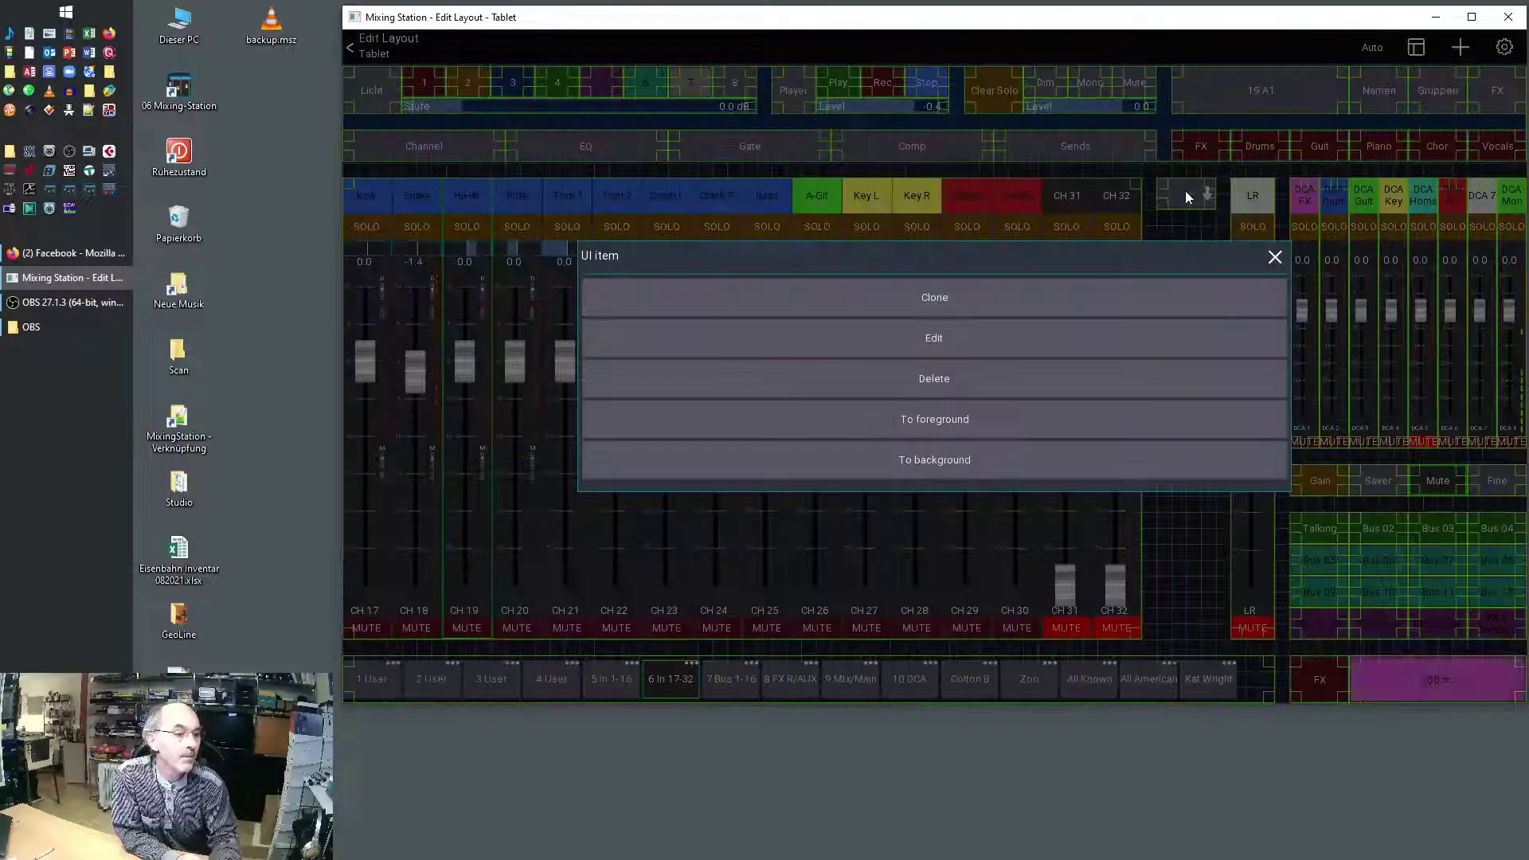
click(972, 347)
click(1259, 105)
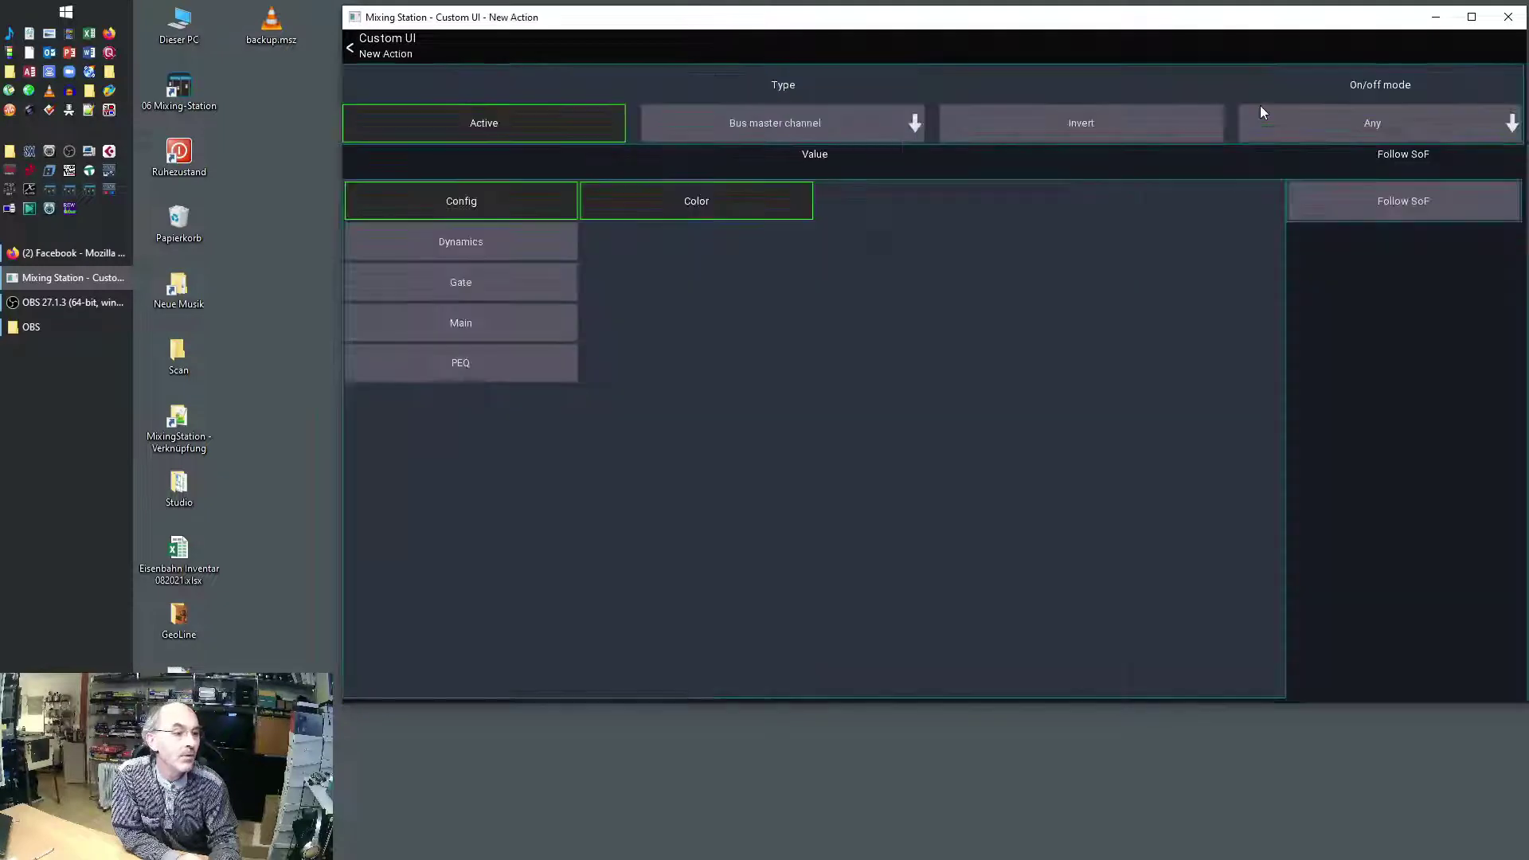
click(795, 123)
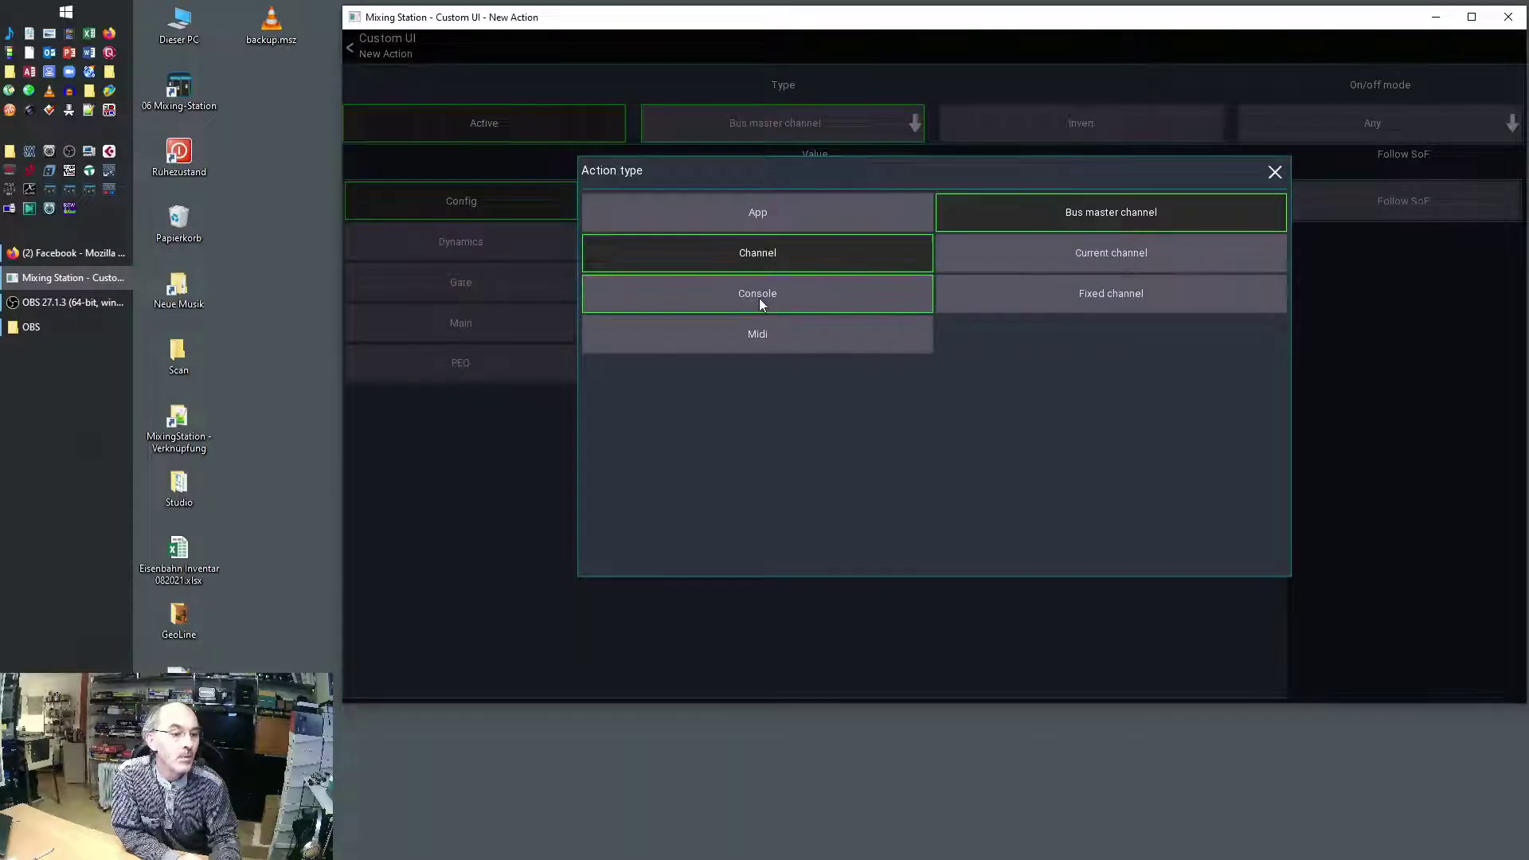
click(1053, 256)
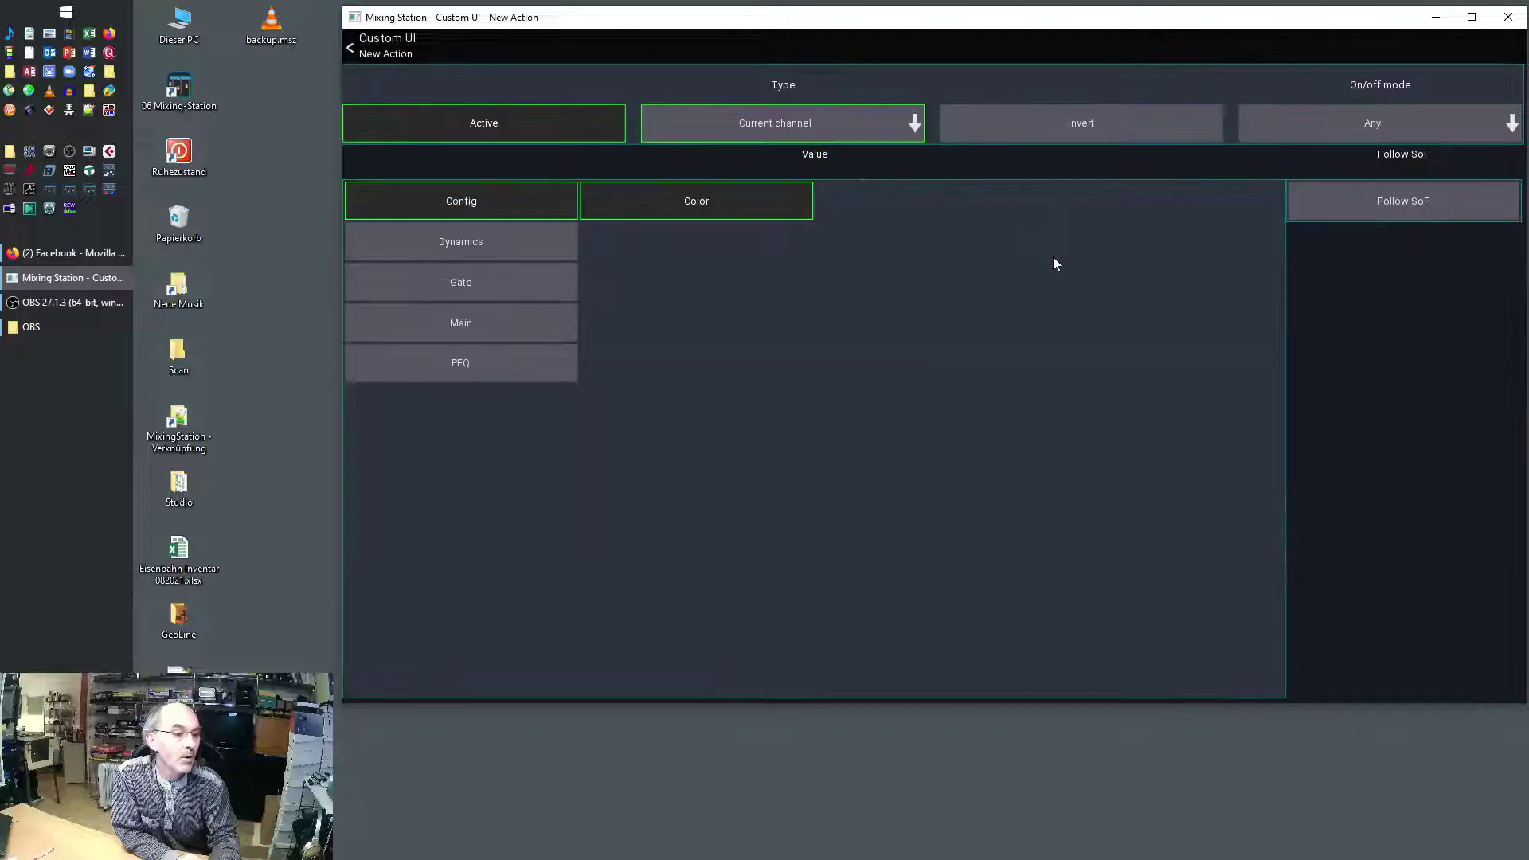
click(476, 328)
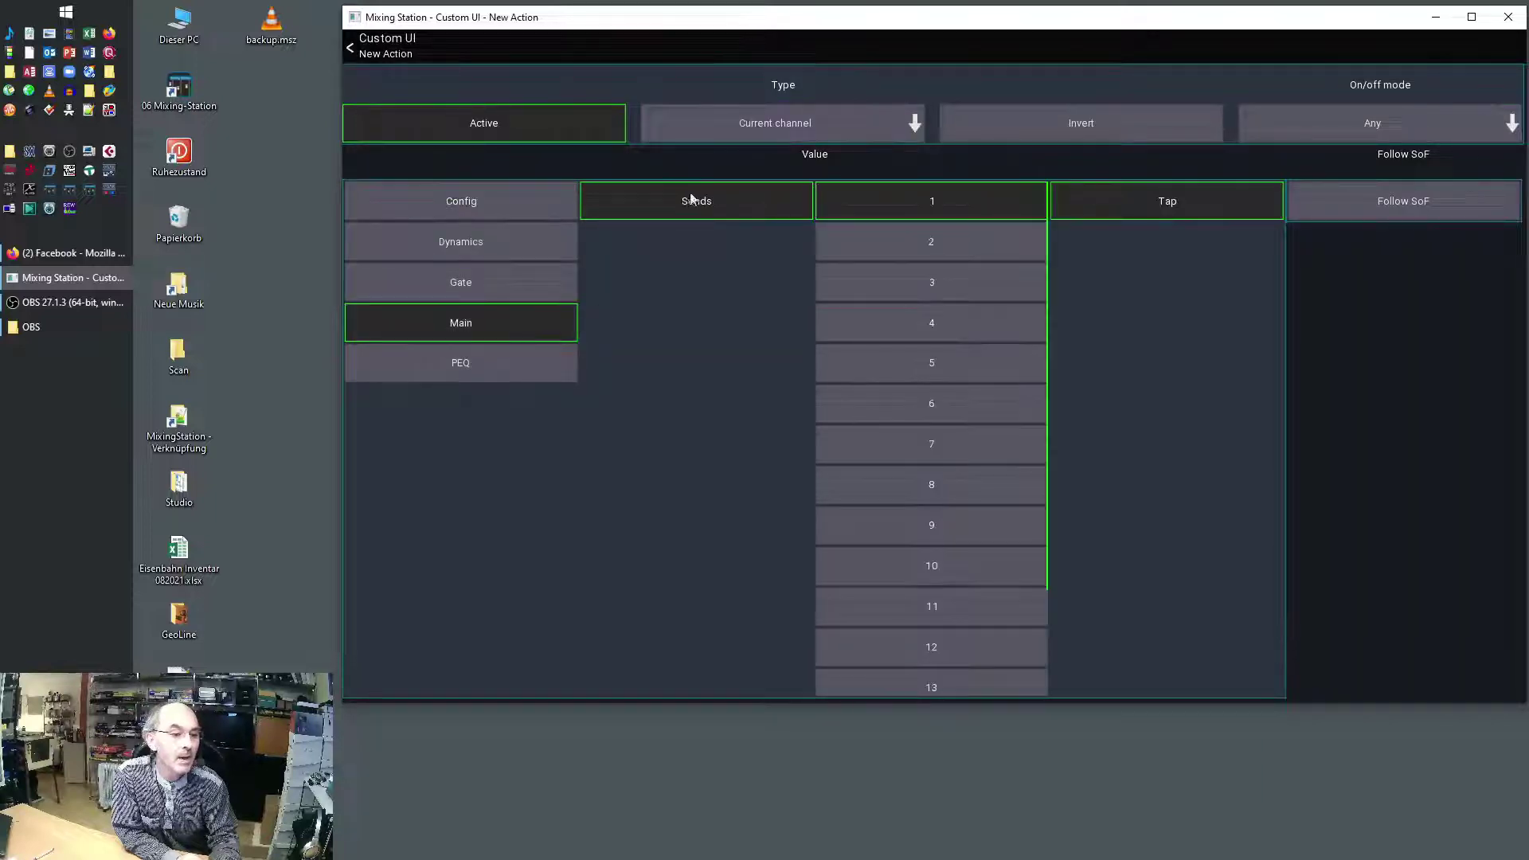
click(387, 48)
click(390, 51)
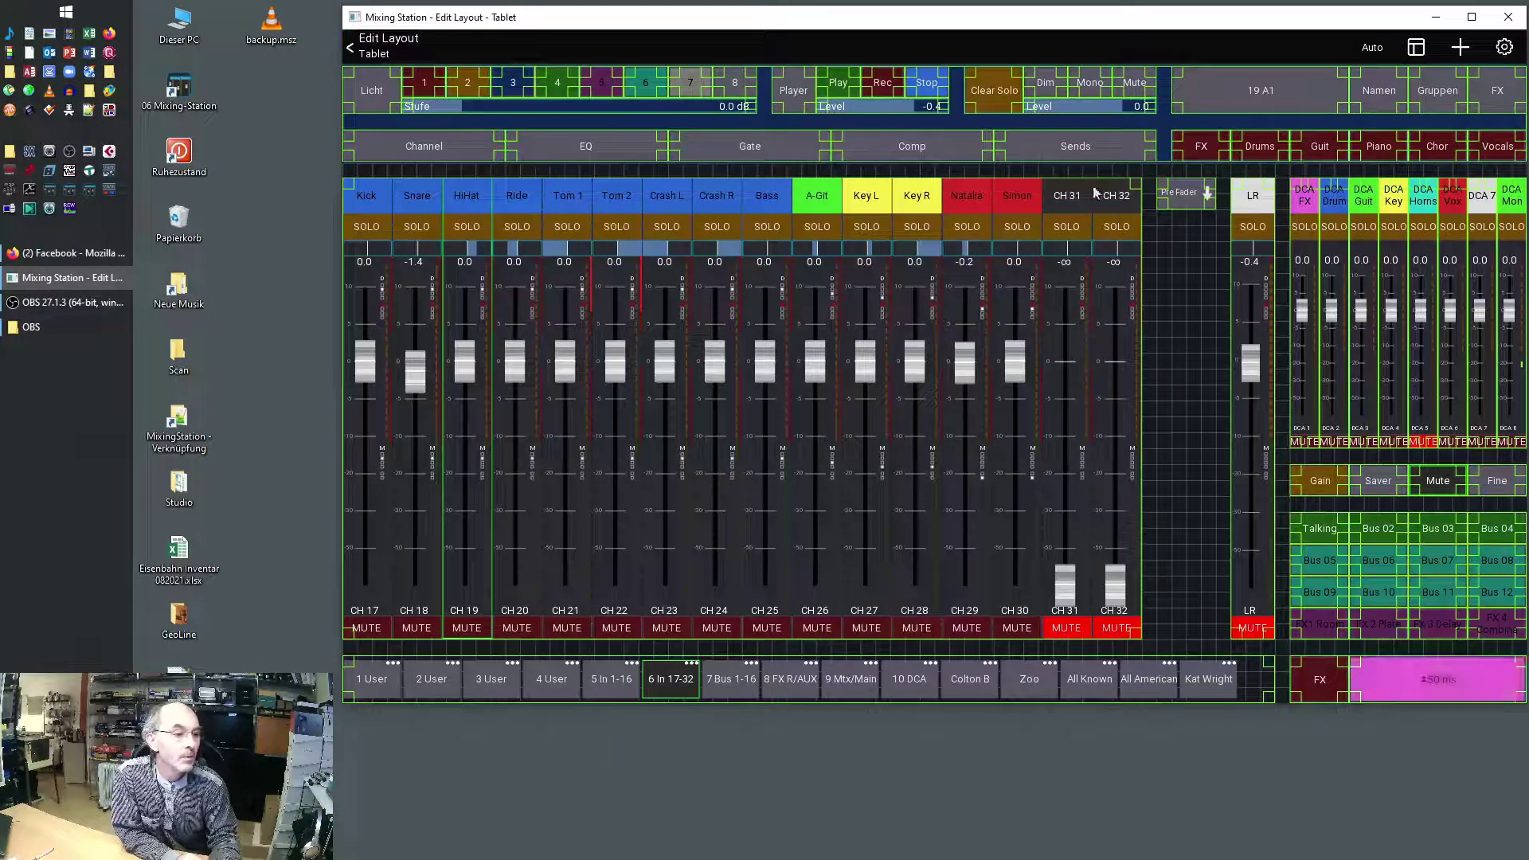
click(1184, 201)
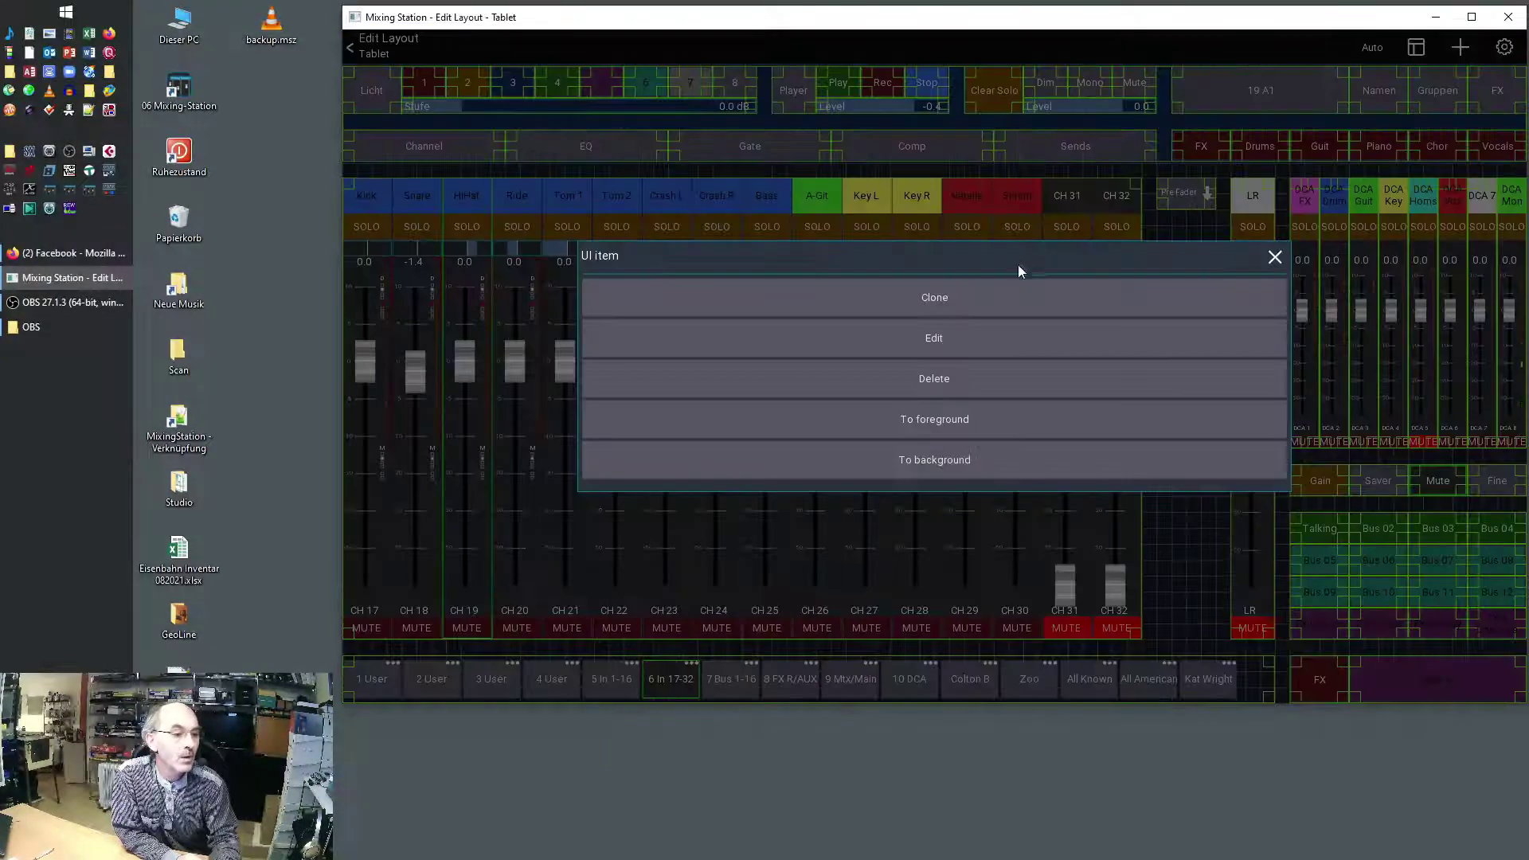
Step: Clone the Pre Fader item below the original and point its tap action at bus 3
click(1007, 295)
drag(1184, 198, 1181, 231)
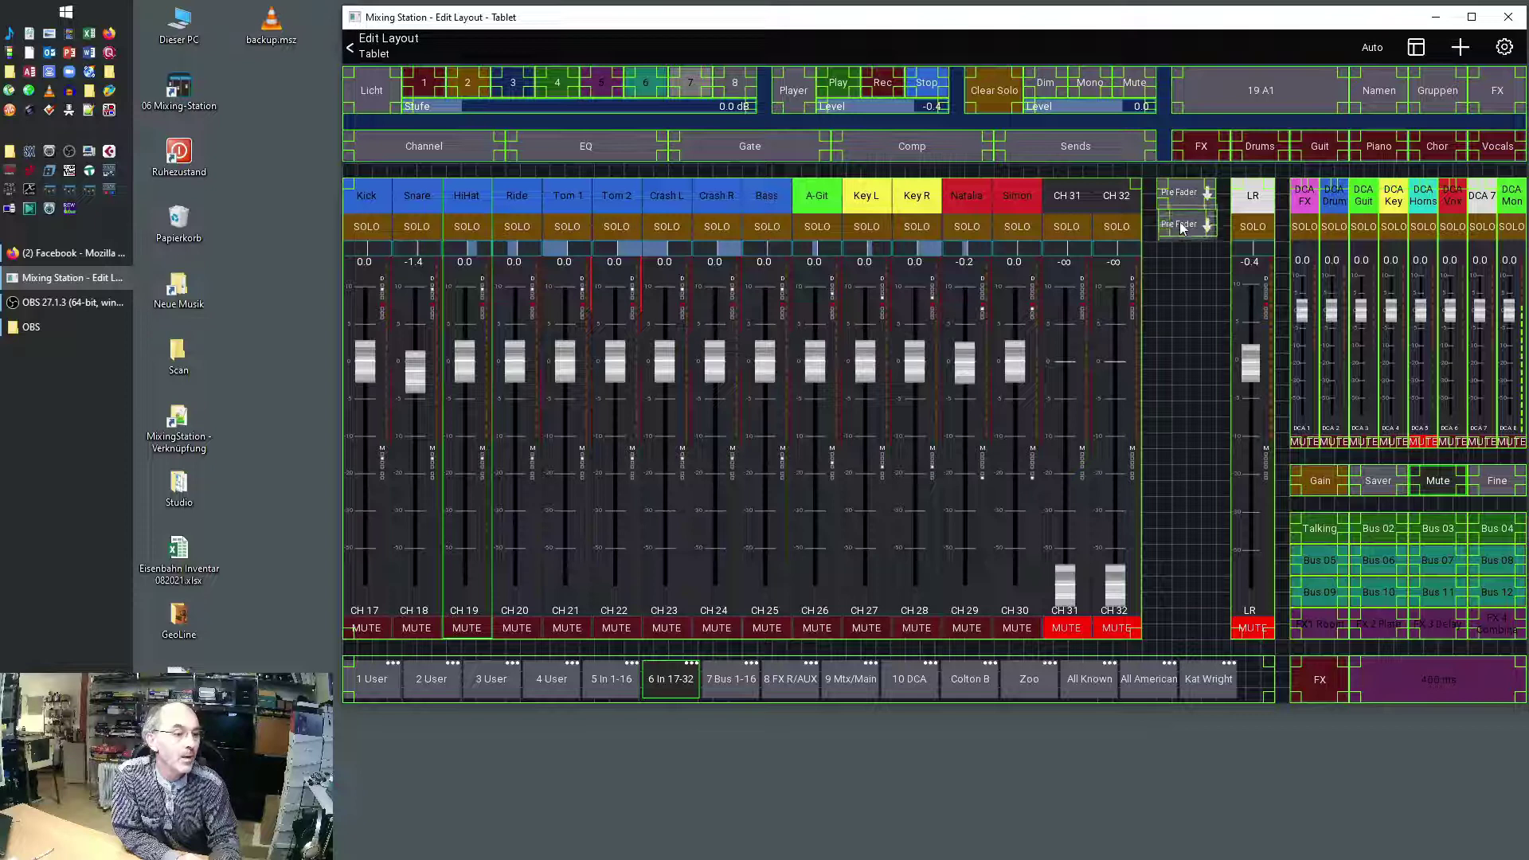
click(1183, 226)
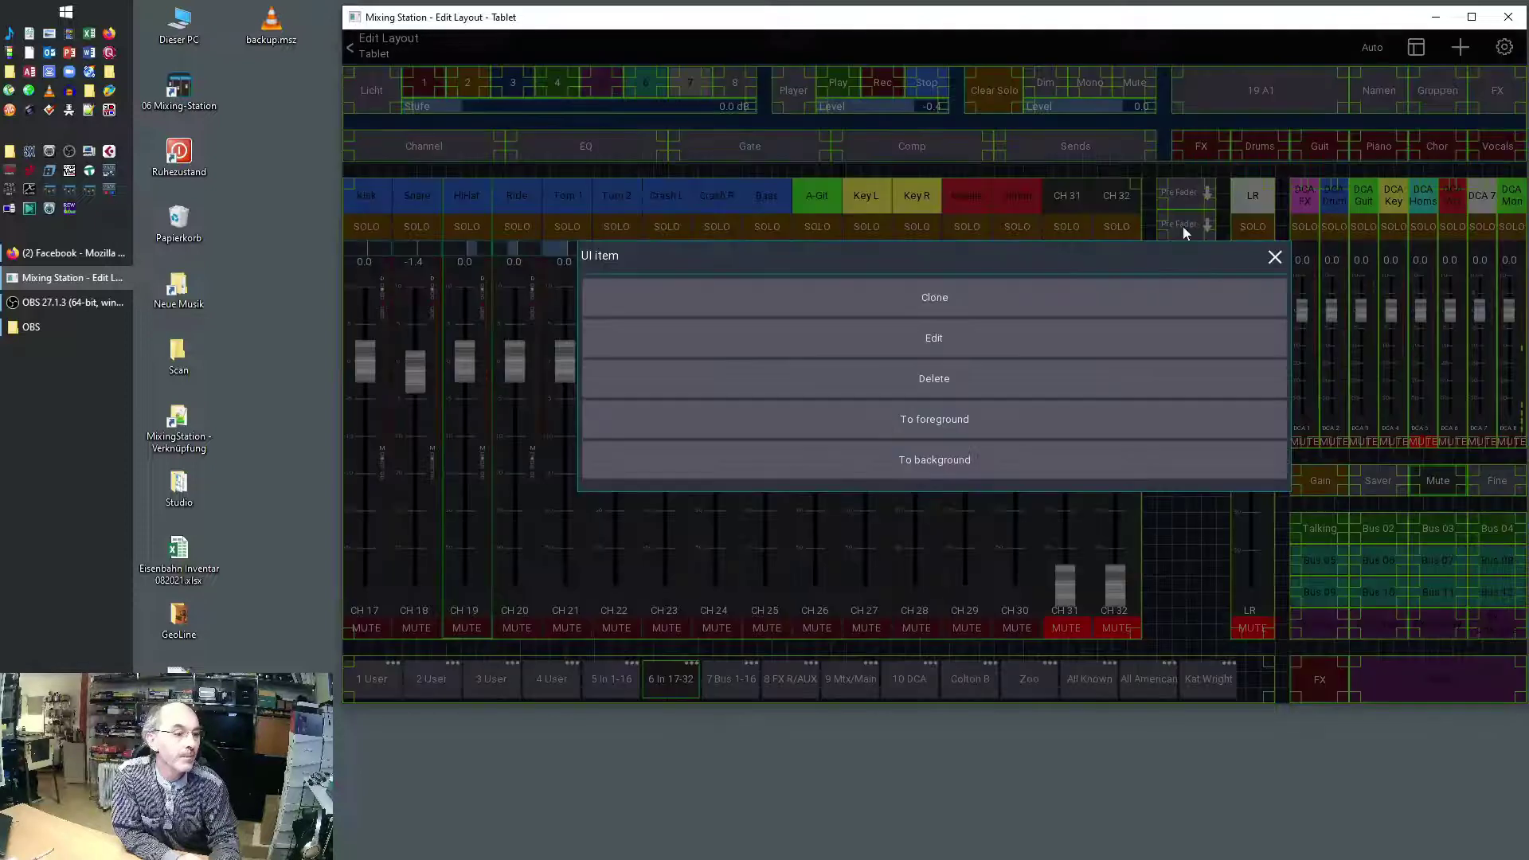
click(953, 357)
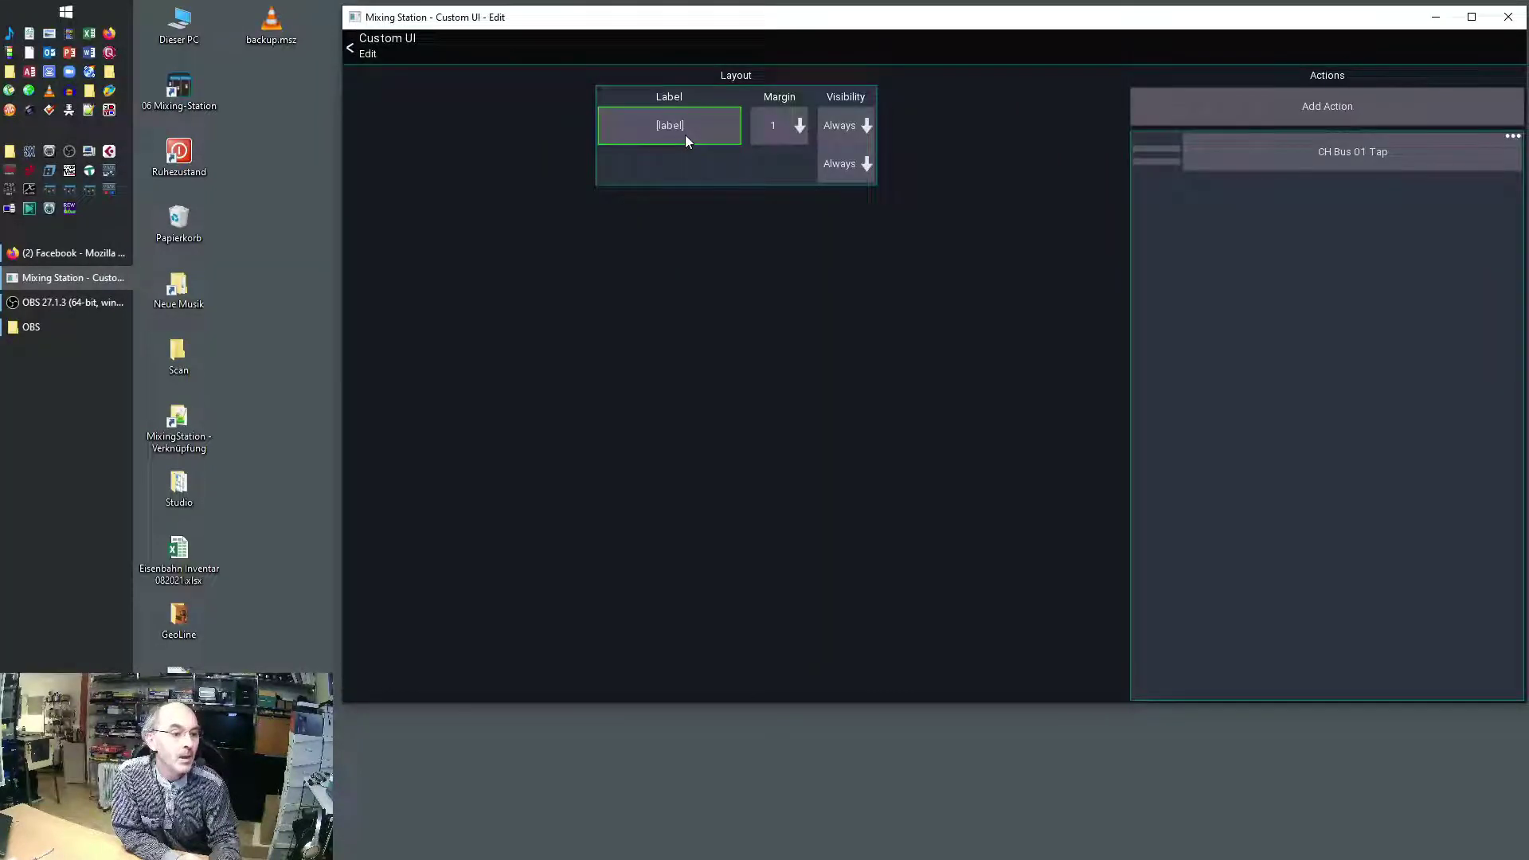
click(1274, 156)
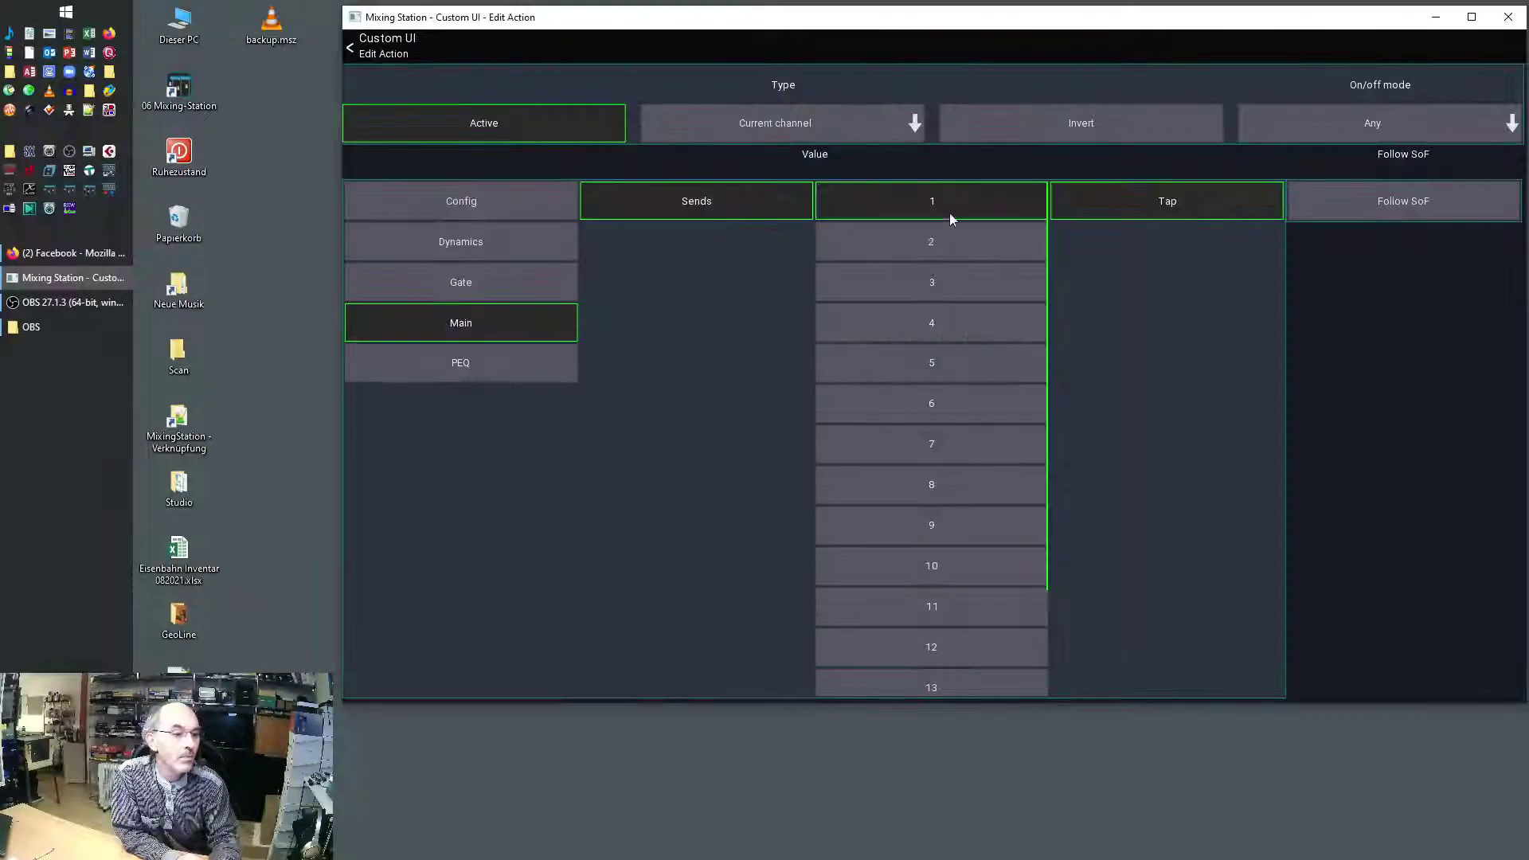
click(930, 287)
click(376, 51)
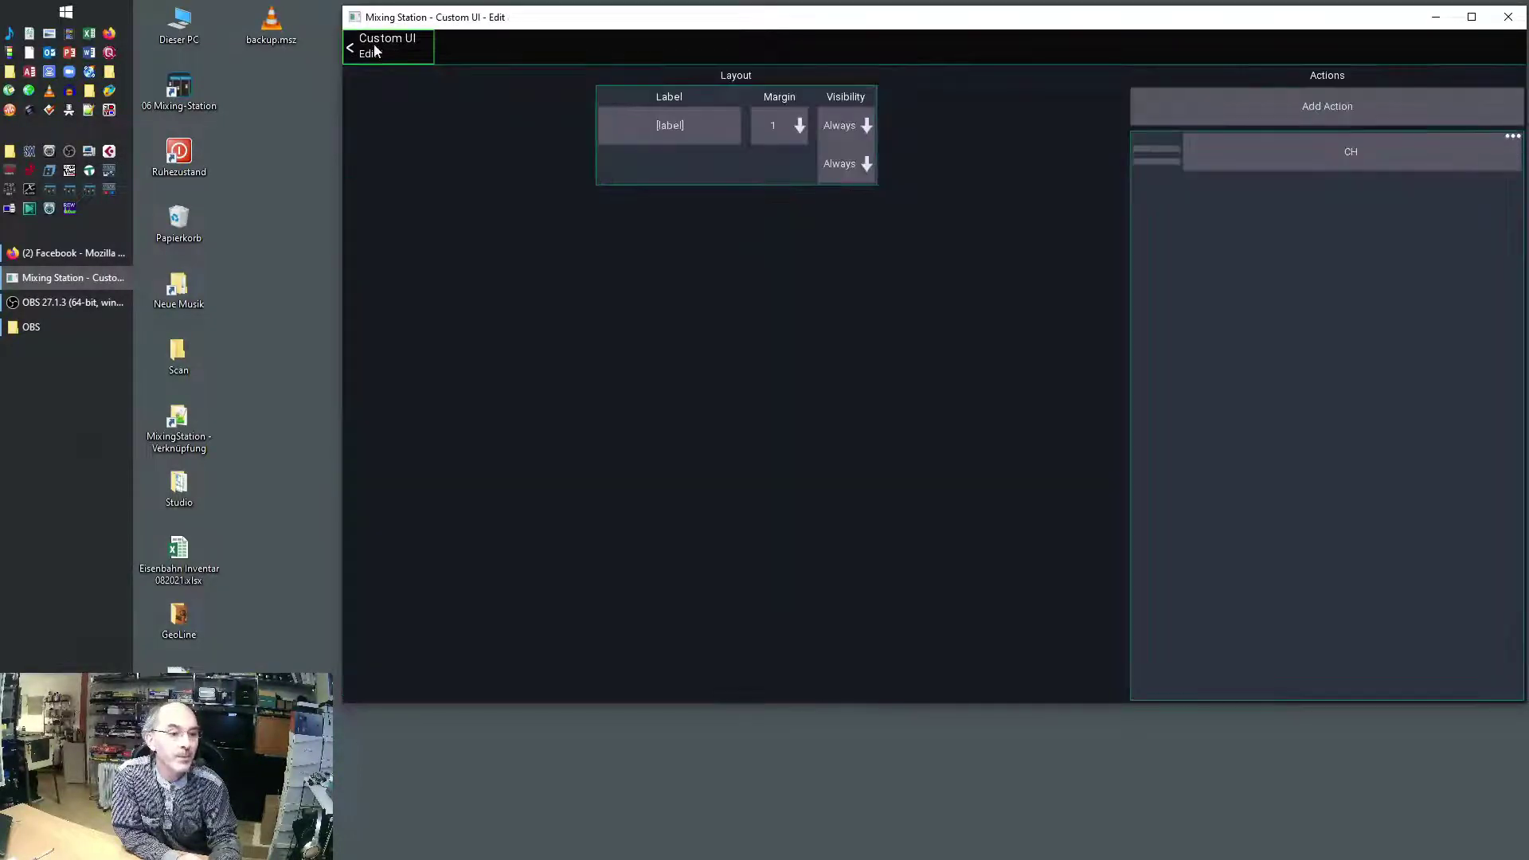
click(376, 51)
Step: Clone the bus 3 item and point the copy's tap action at bus 5
click(1185, 229)
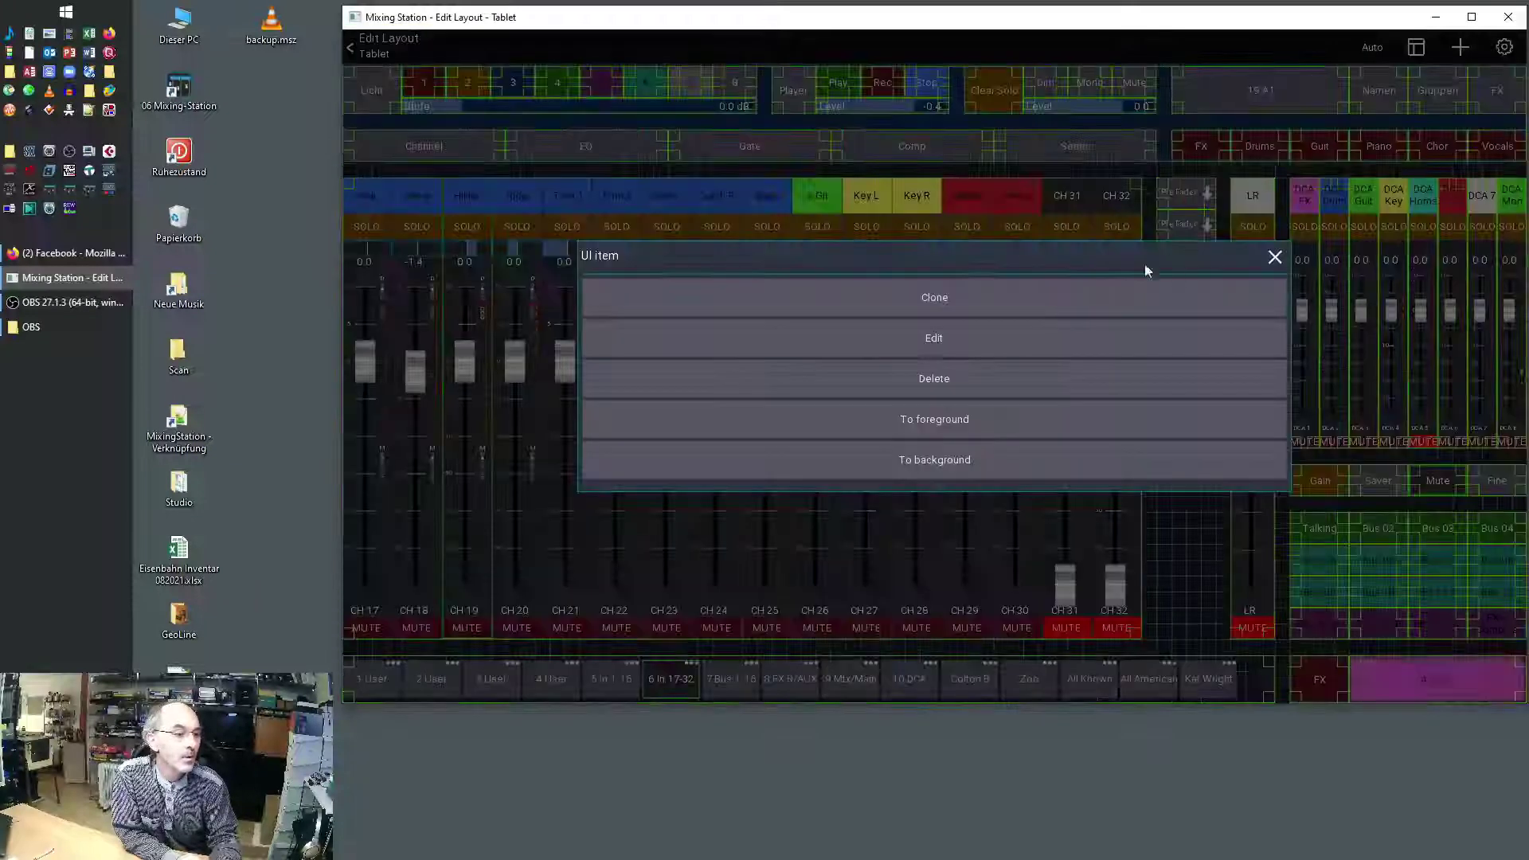
click(1031, 301)
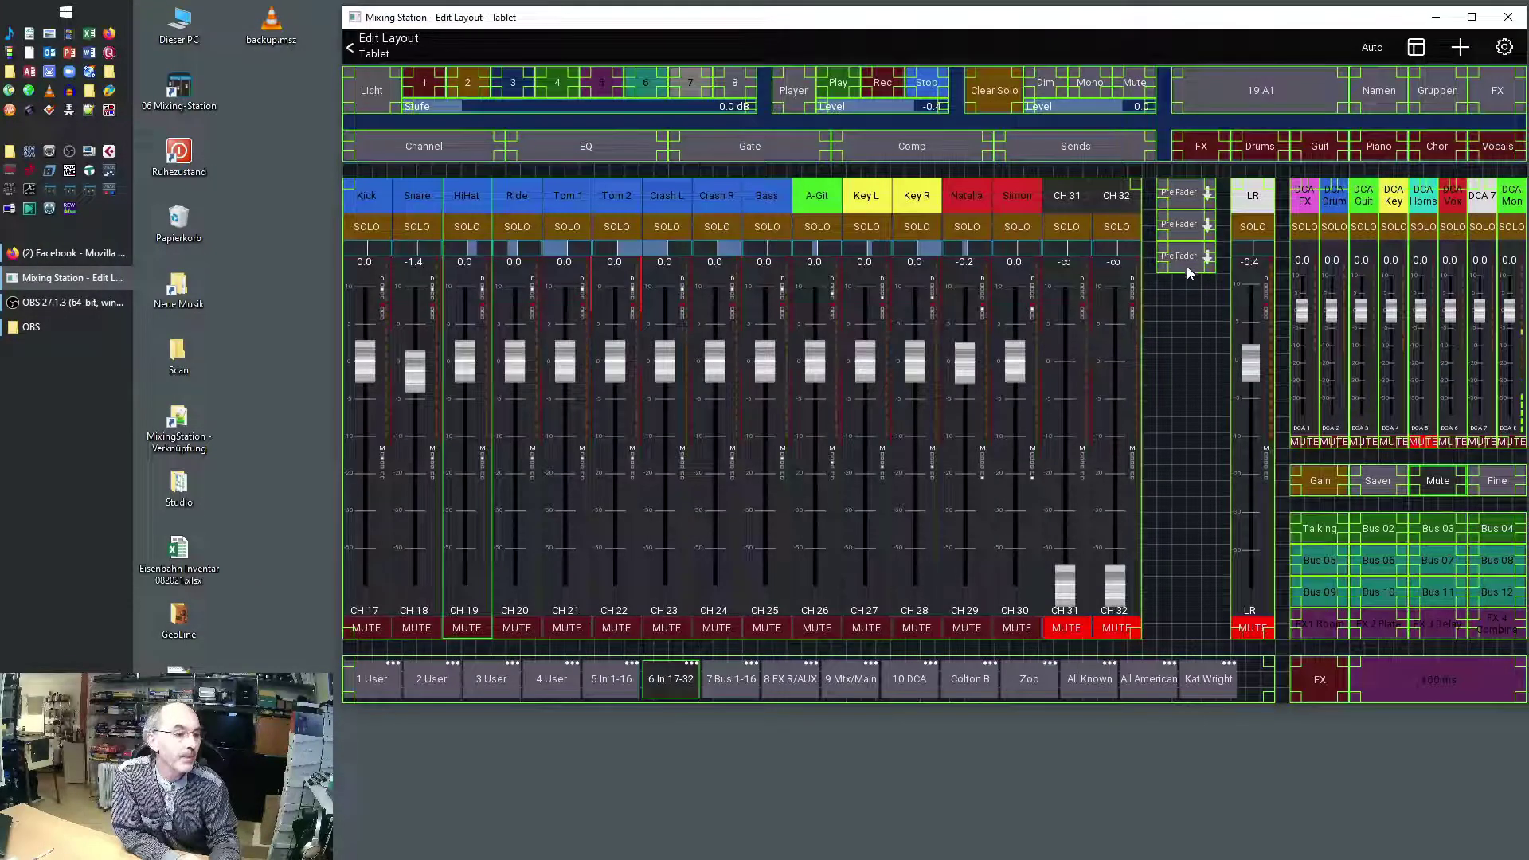
click(1186, 264)
click(1023, 330)
click(1253, 164)
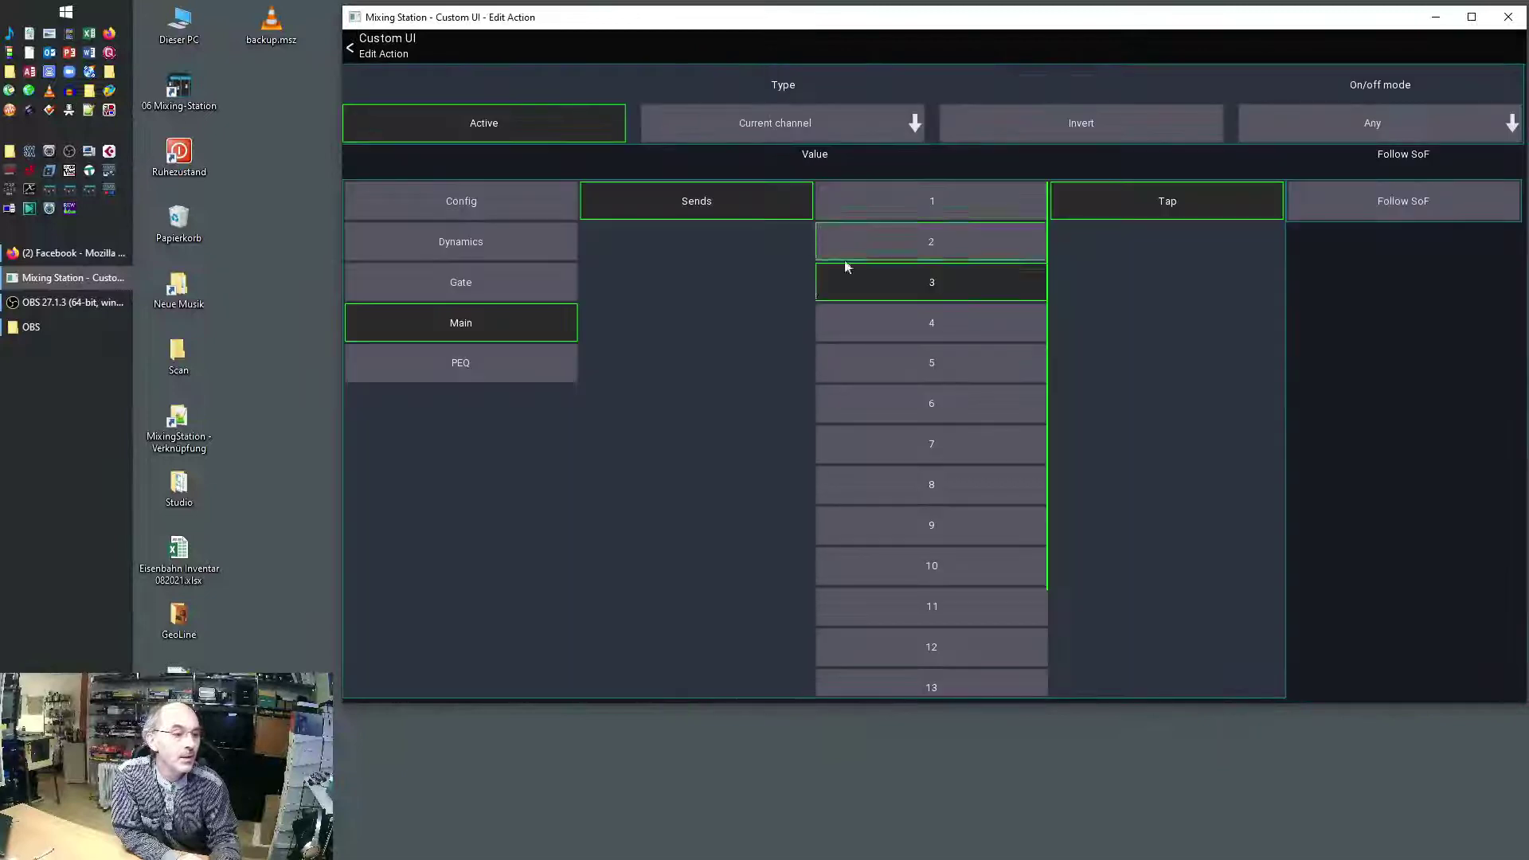
click(892, 363)
click(366, 44)
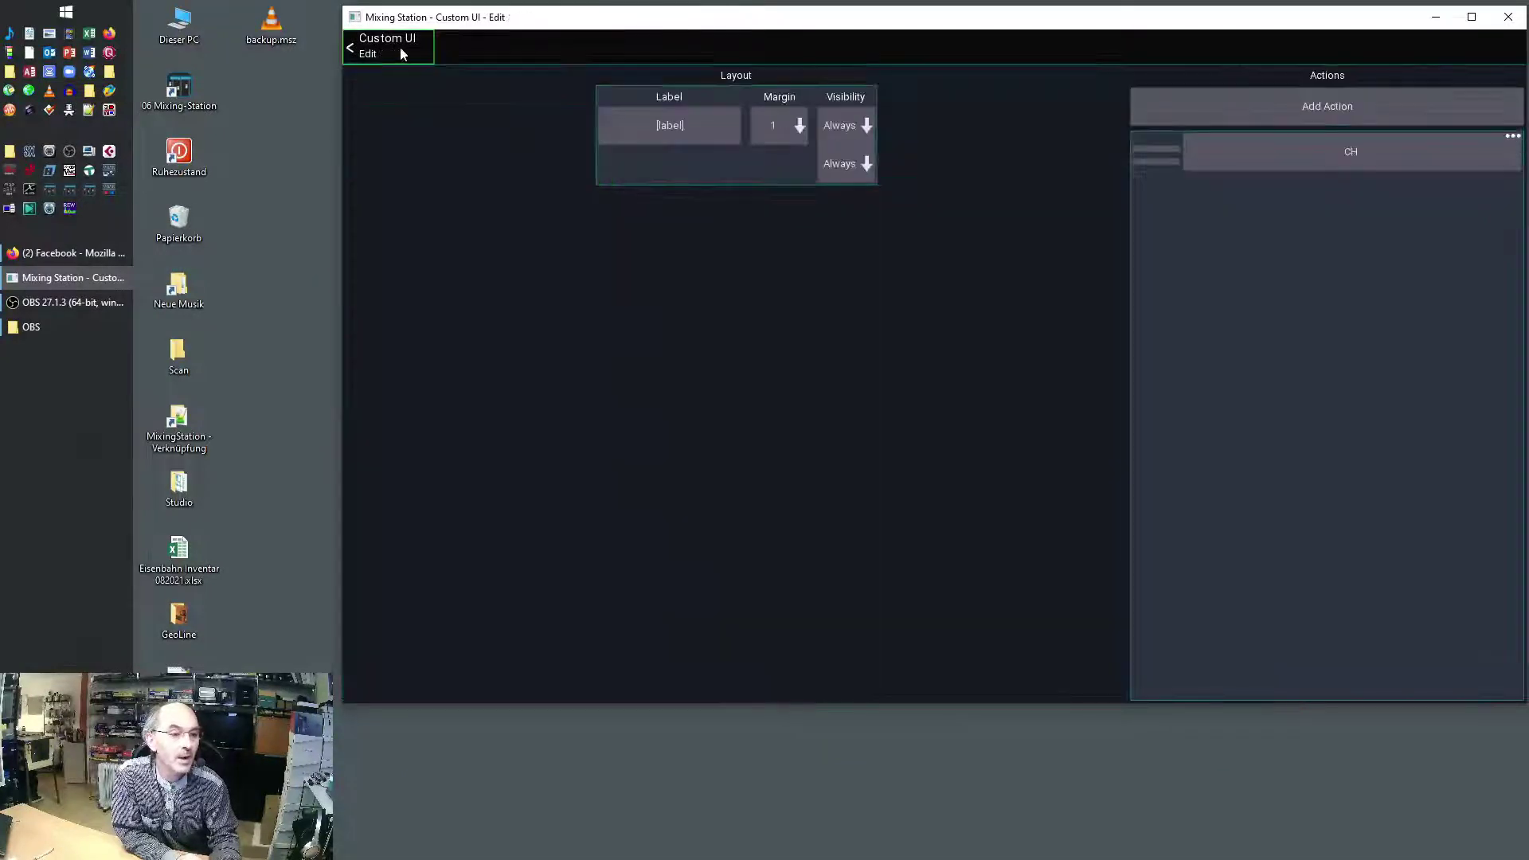
click(366, 44)
Step: Clone the bus 5 item and point the copy's tap action at bus 7
click(1194, 264)
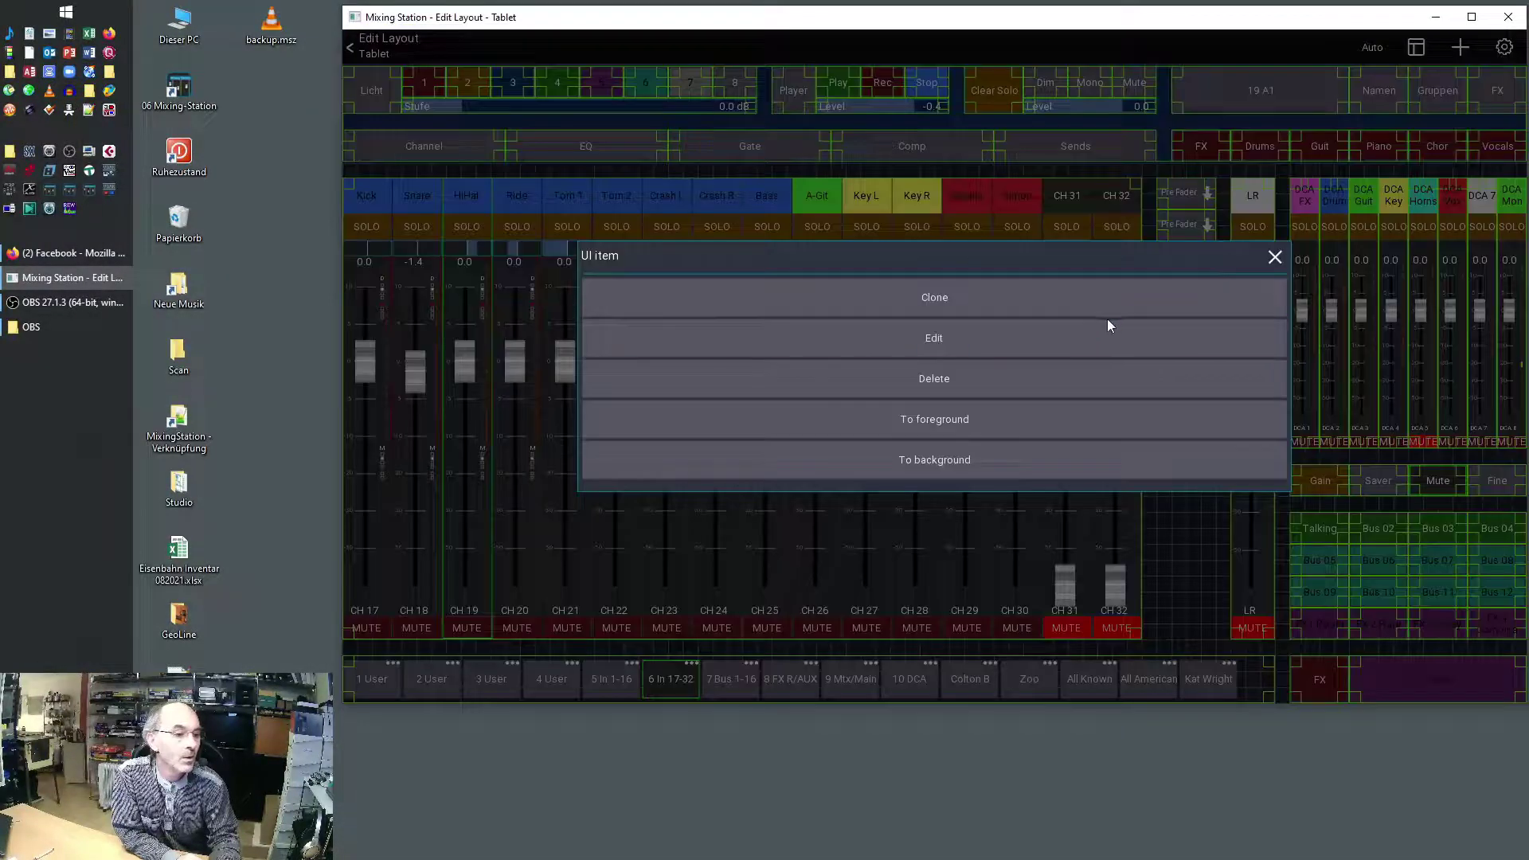
key(Escape)
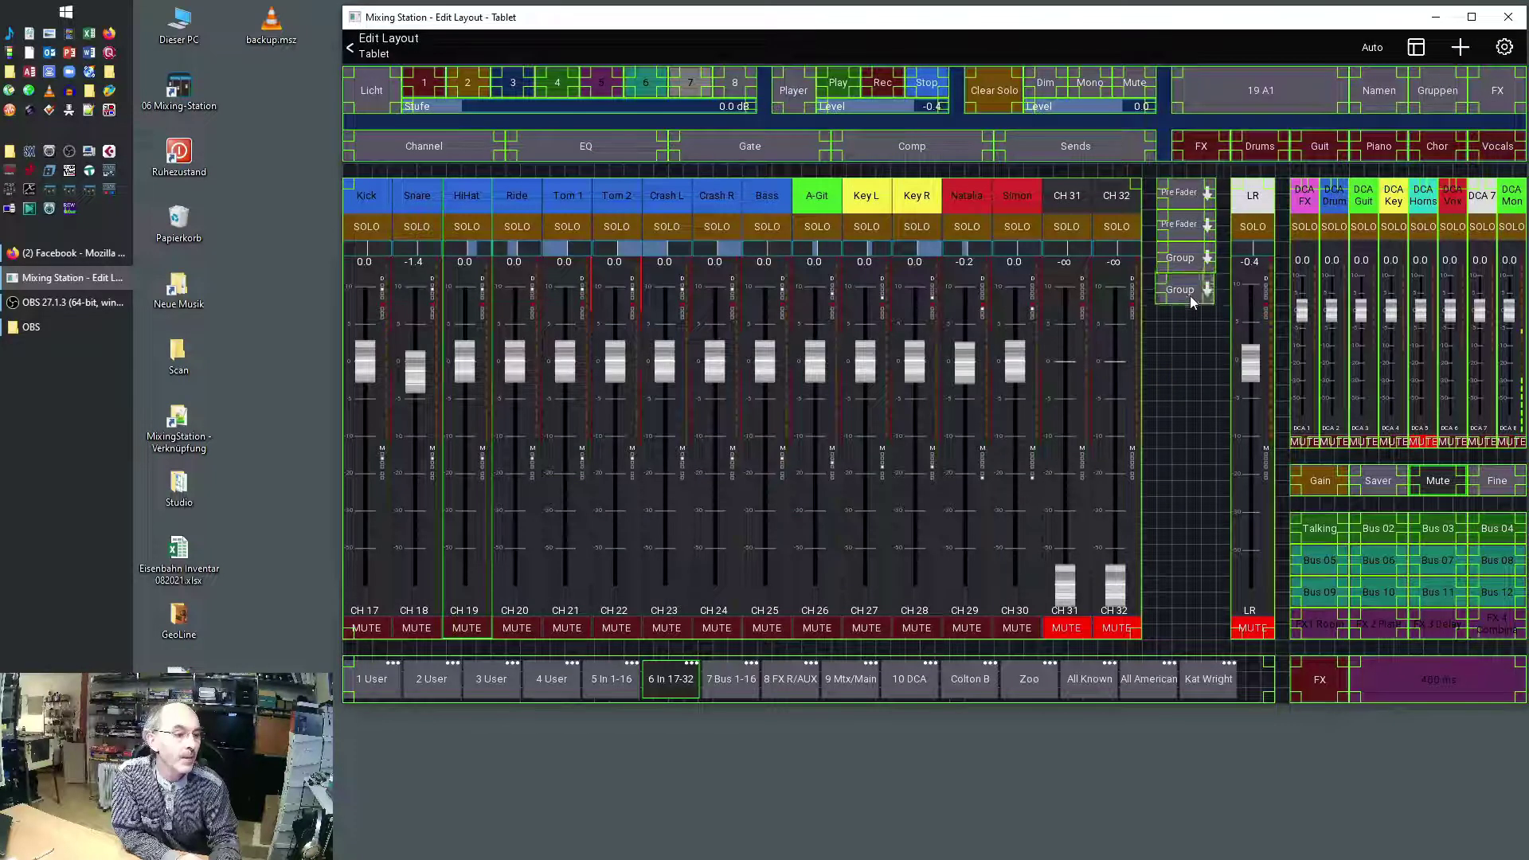
click(1194, 270)
click(1030, 348)
click(1226, 156)
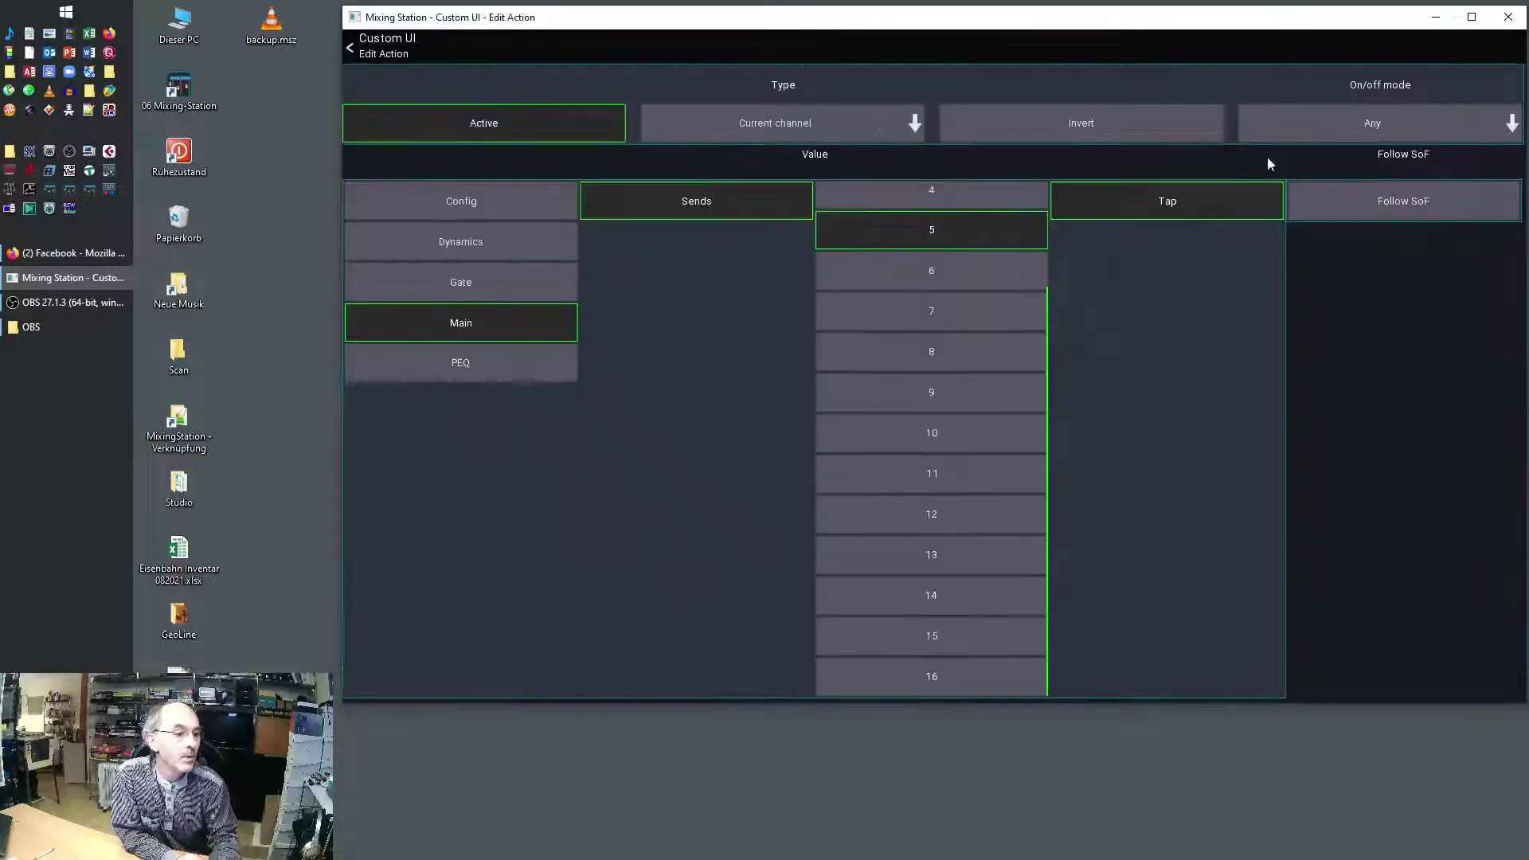
click(926, 315)
click(351, 45)
click(390, 45)
Step: Clone the lower Group tap button and point the copy's action at bus 9
click(1187, 297)
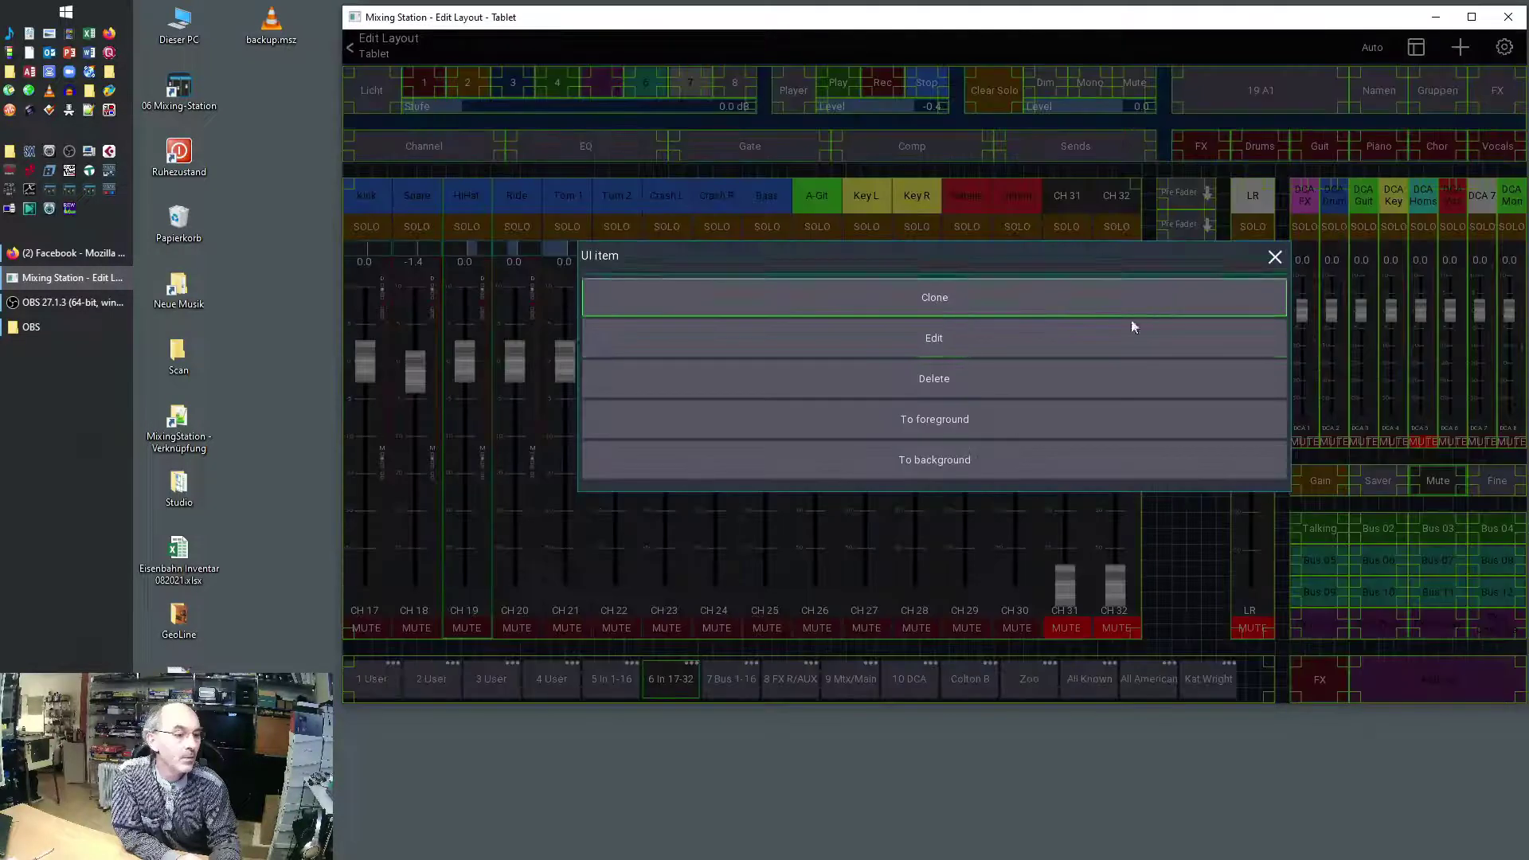
click(1030, 309)
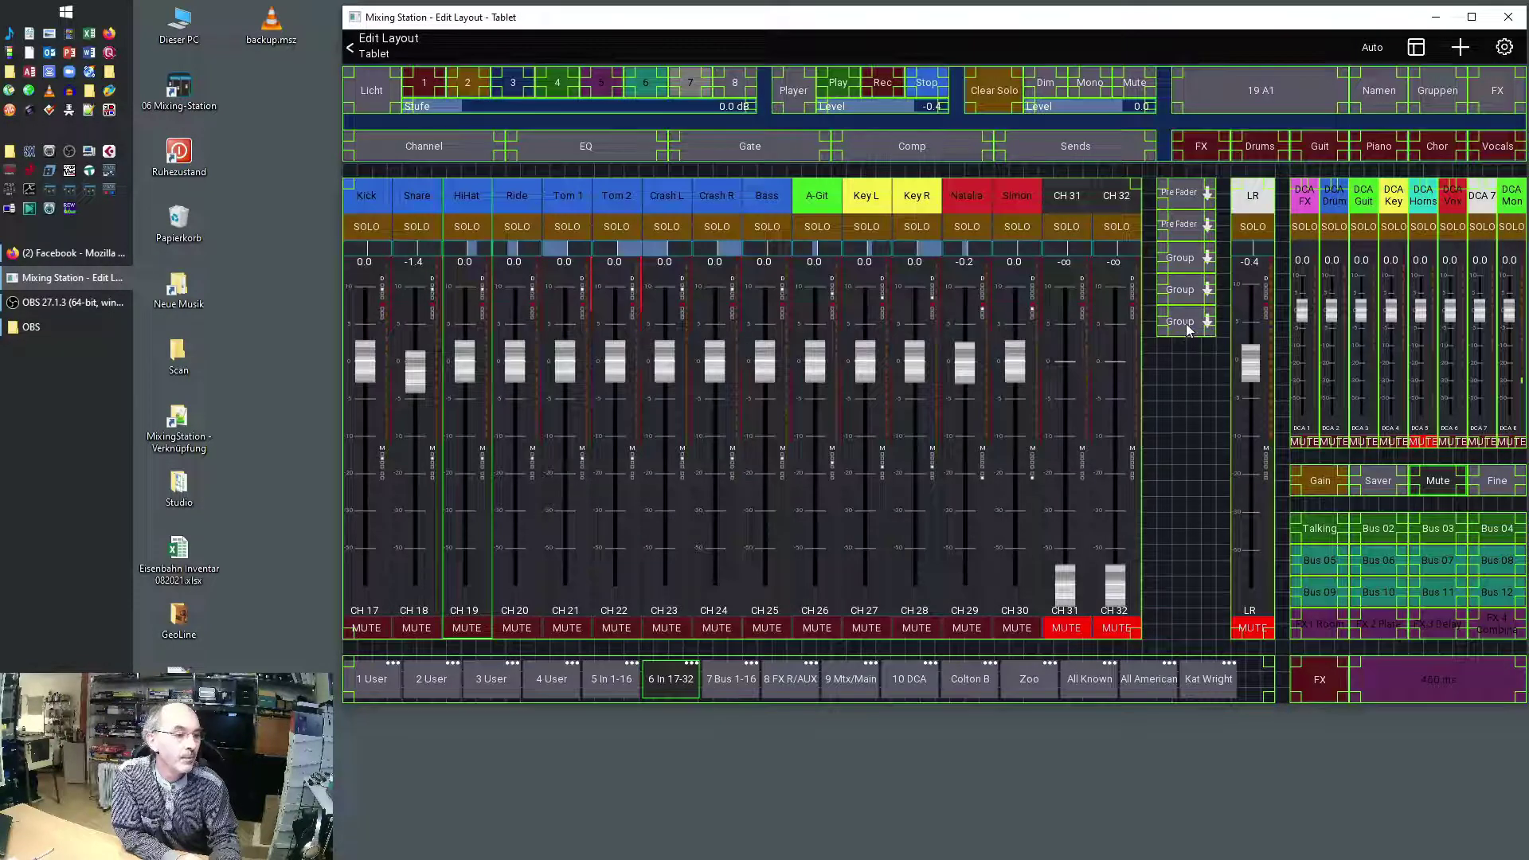
click(1183, 310)
click(1039, 331)
click(1318, 152)
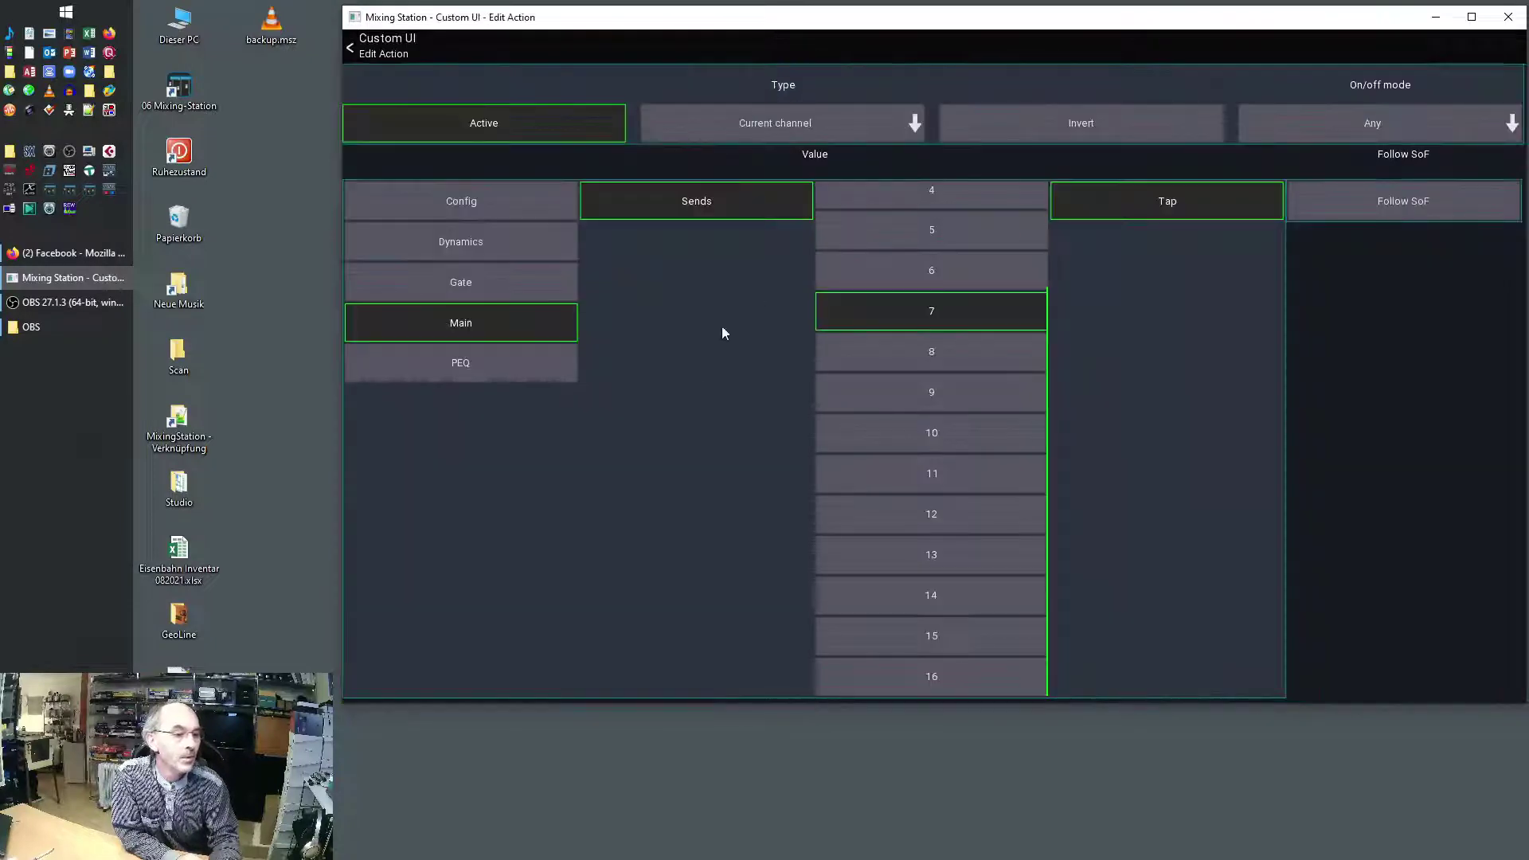
click(876, 390)
click(393, 51)
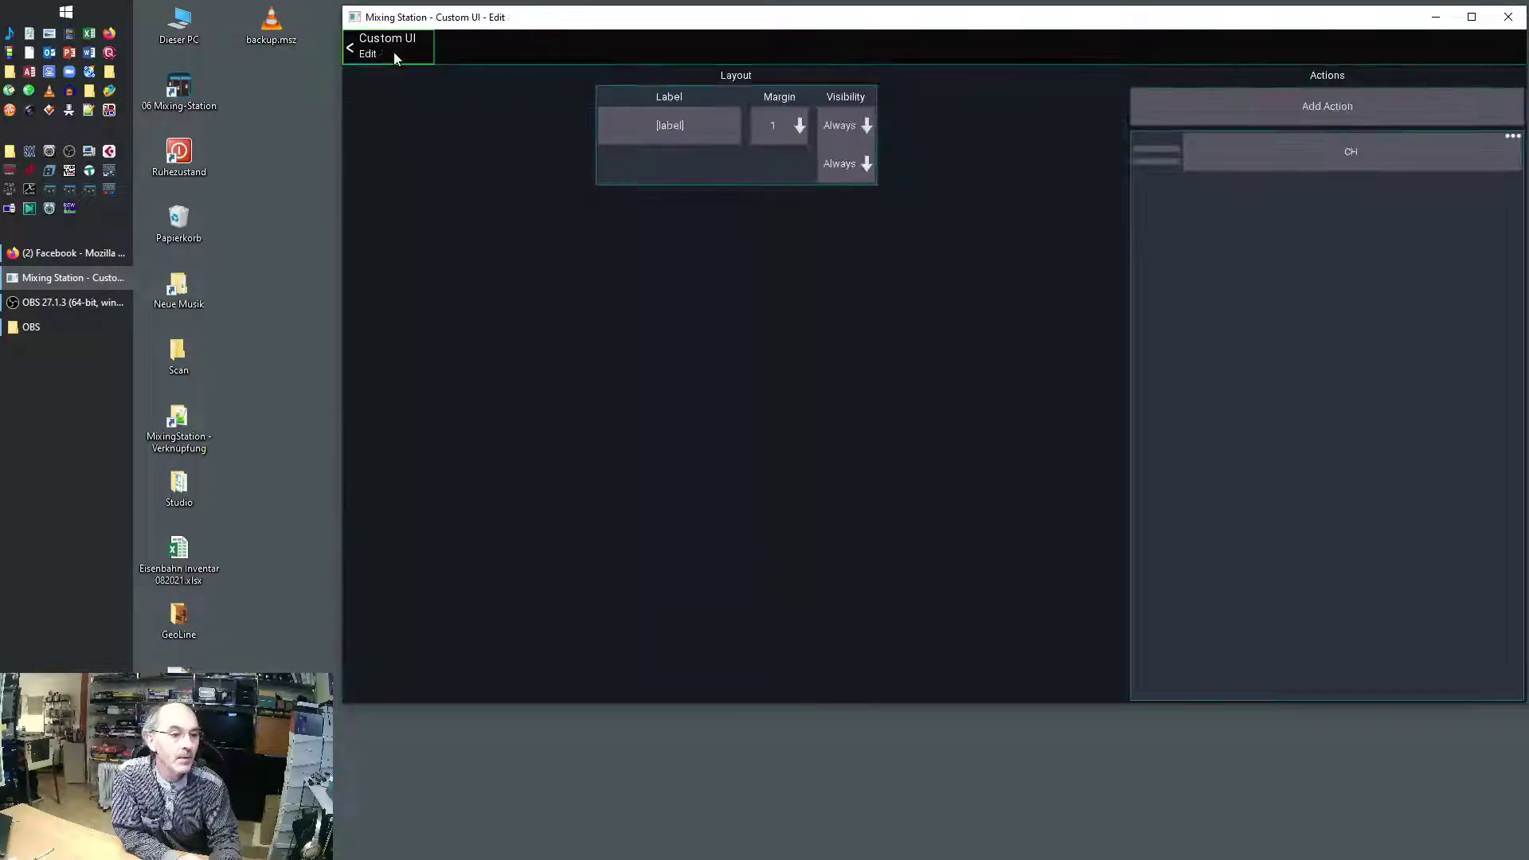
click(394, 51)
Step: Clone the Post Fader button and point the copy's tap action at bus 11
click(1181, 335)
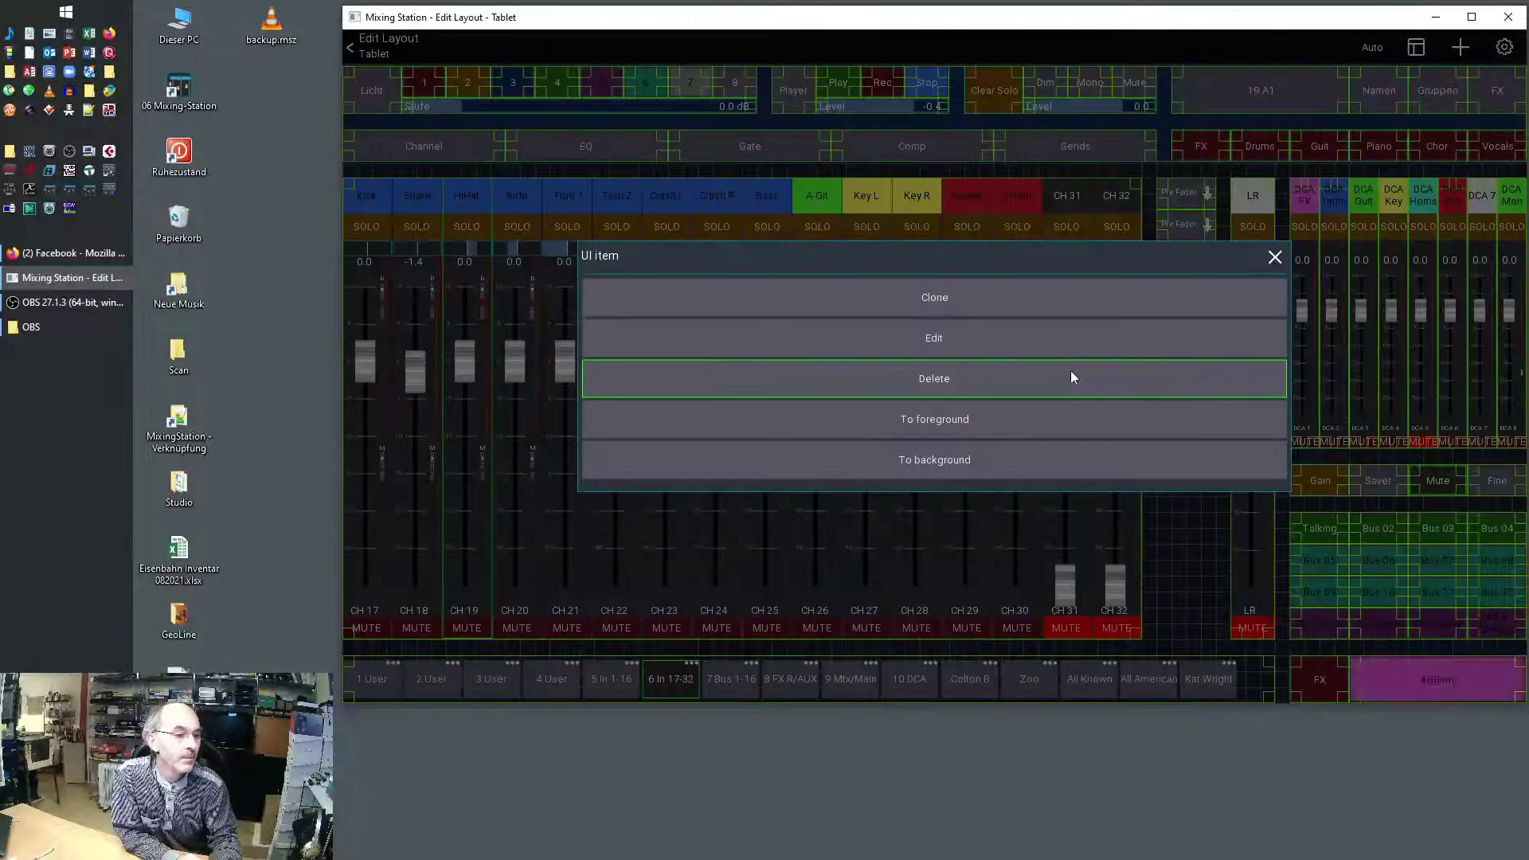
click(1059, 315)
click(1177, 325)
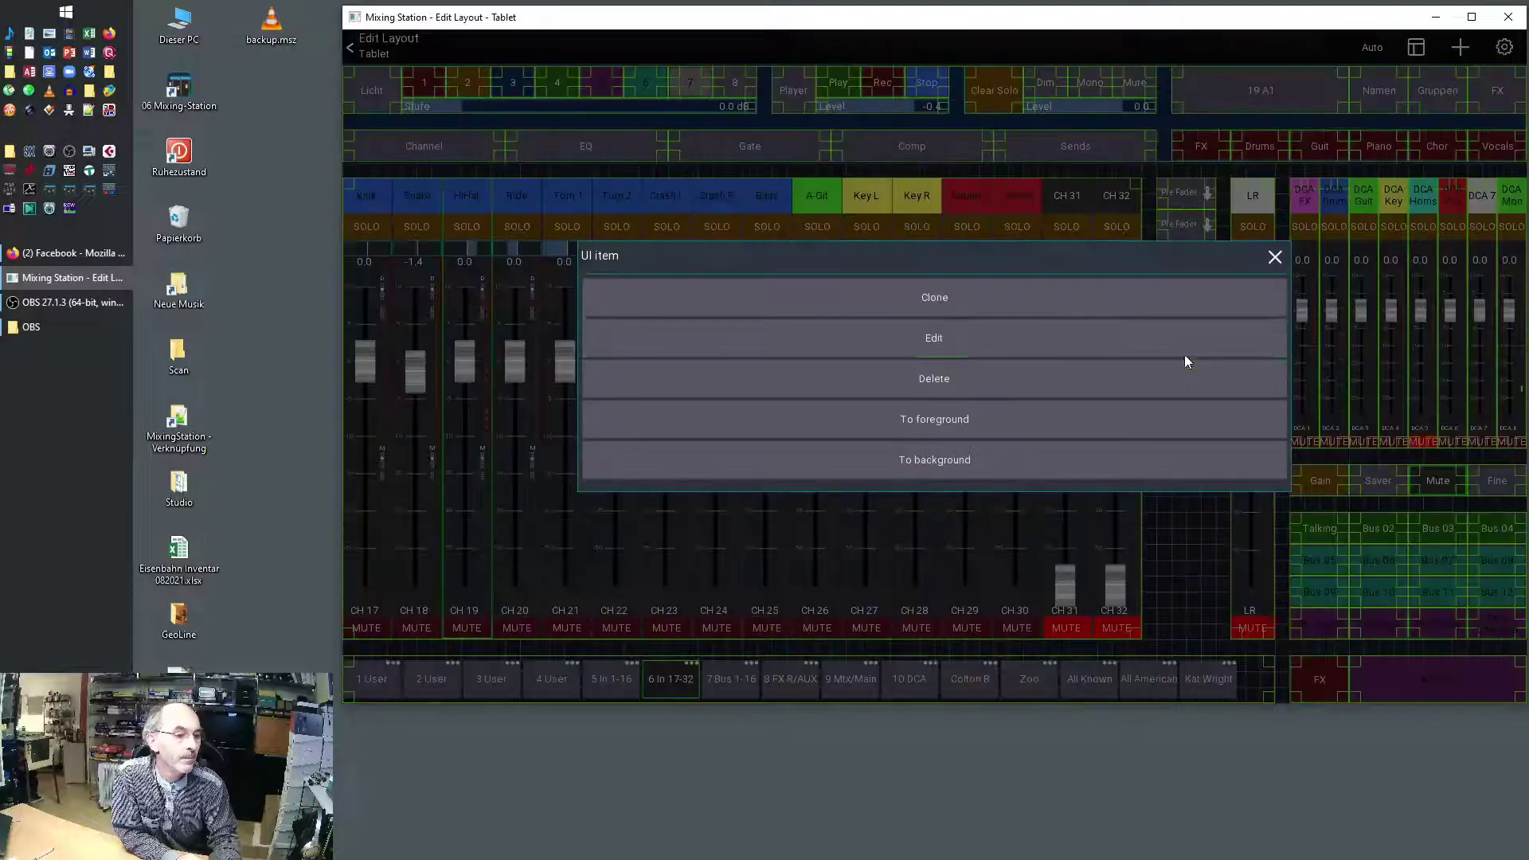
click(975, 328)
click(1316, 155)
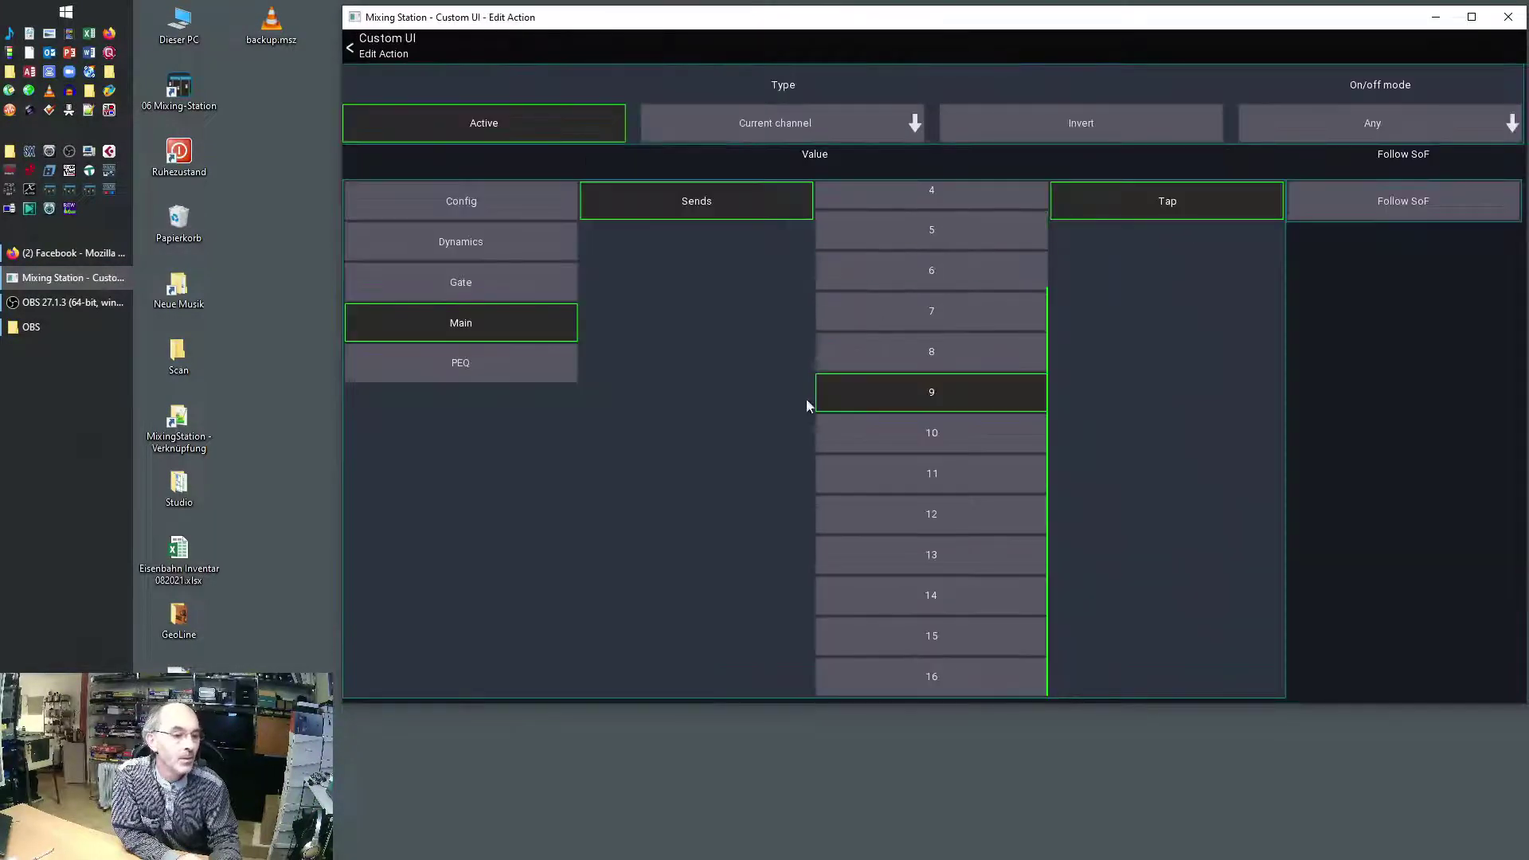
click(914, 465)
click(360, 48)
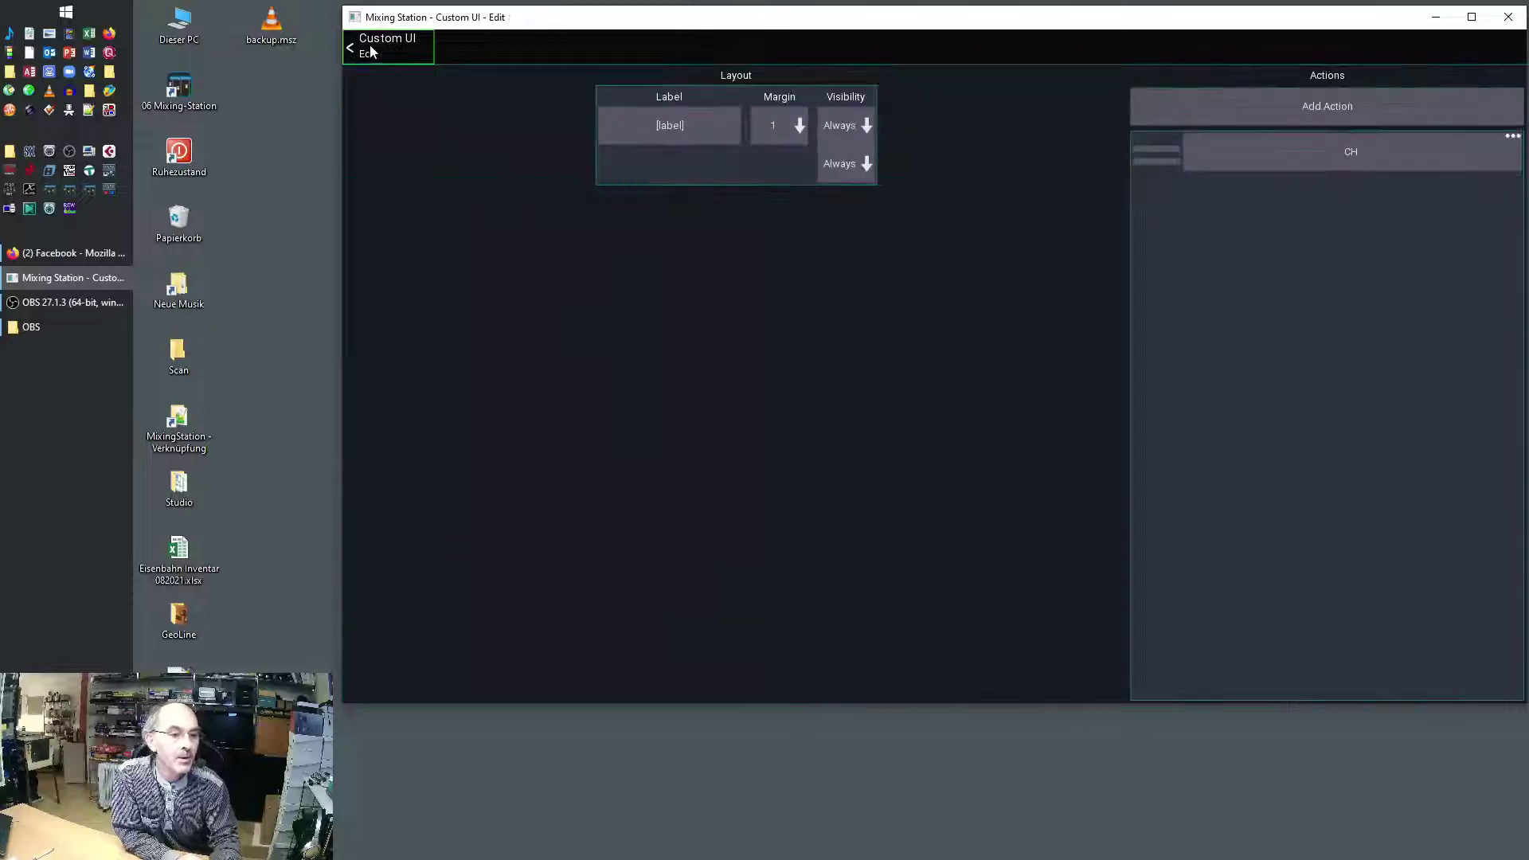
click(360, 48)
Step: Clone the lower Post Fader button and point the copy's tap action at bus 13
click(1180, 357)
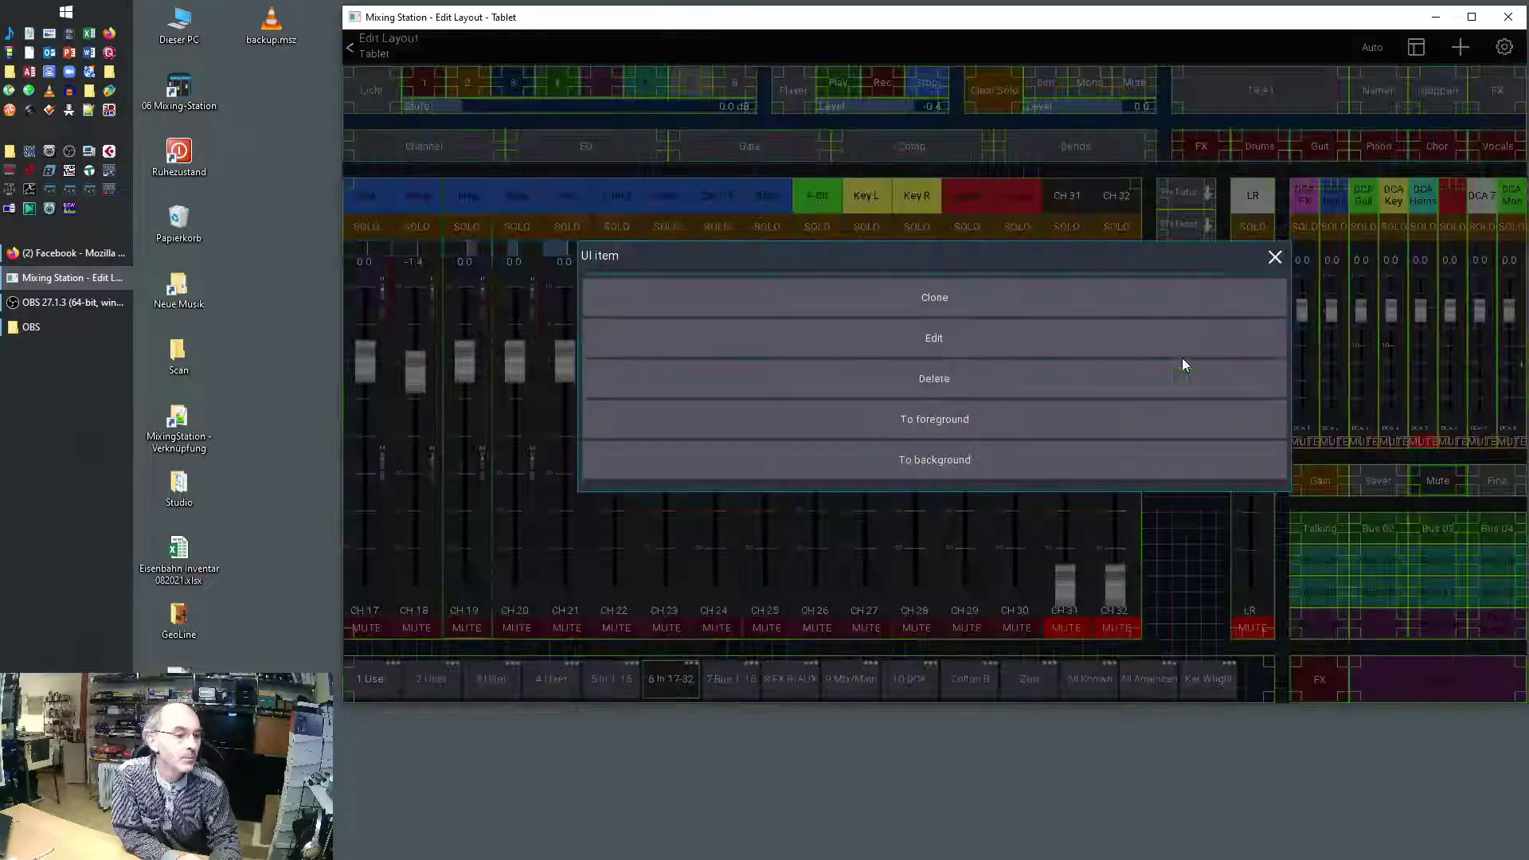
click(1003, 306)
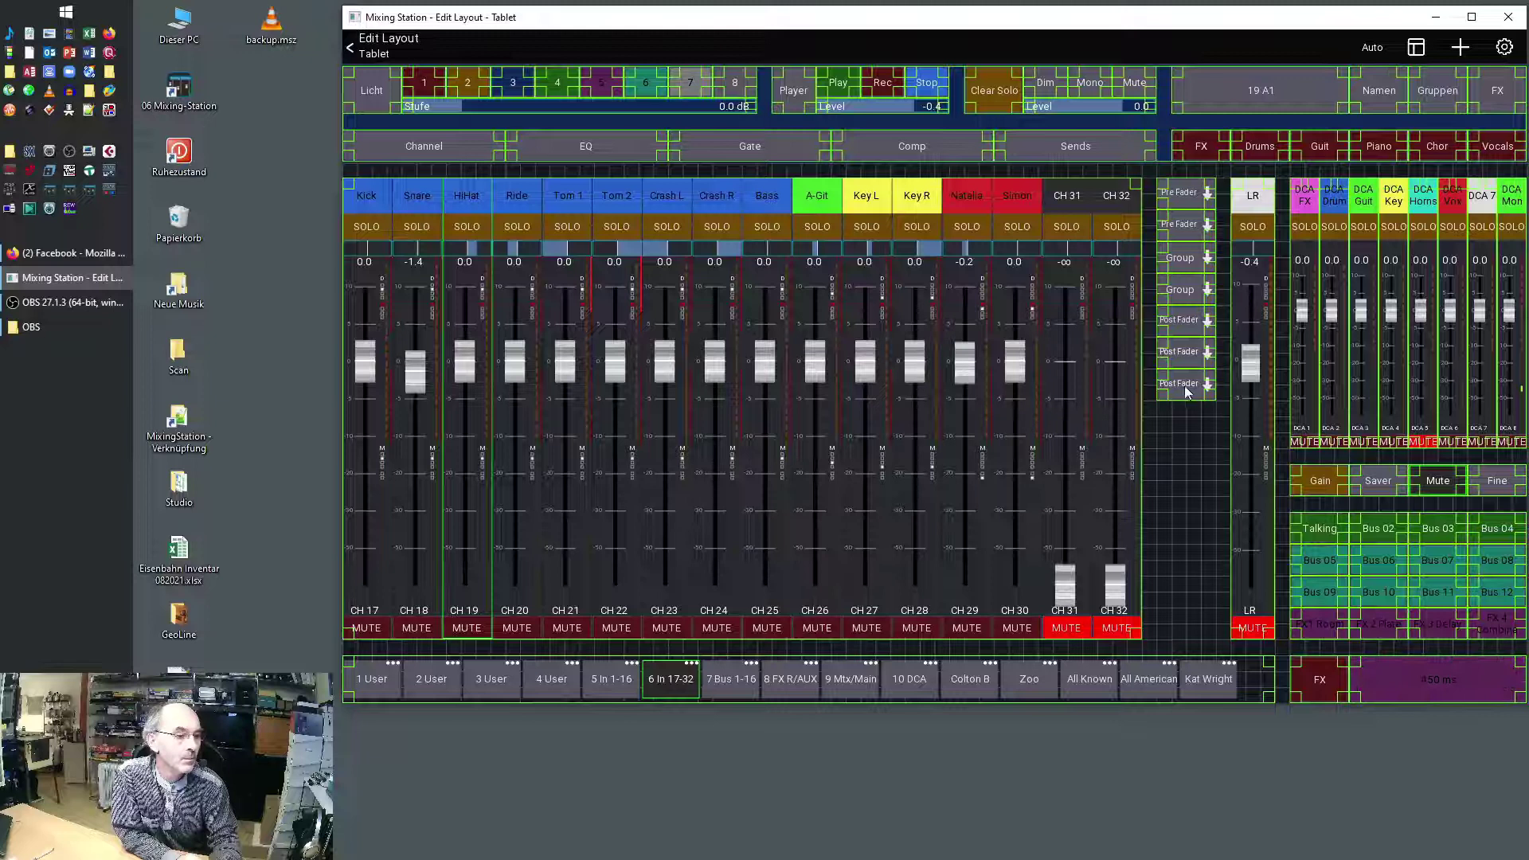
click(1188, 334)
click(1035, 351)
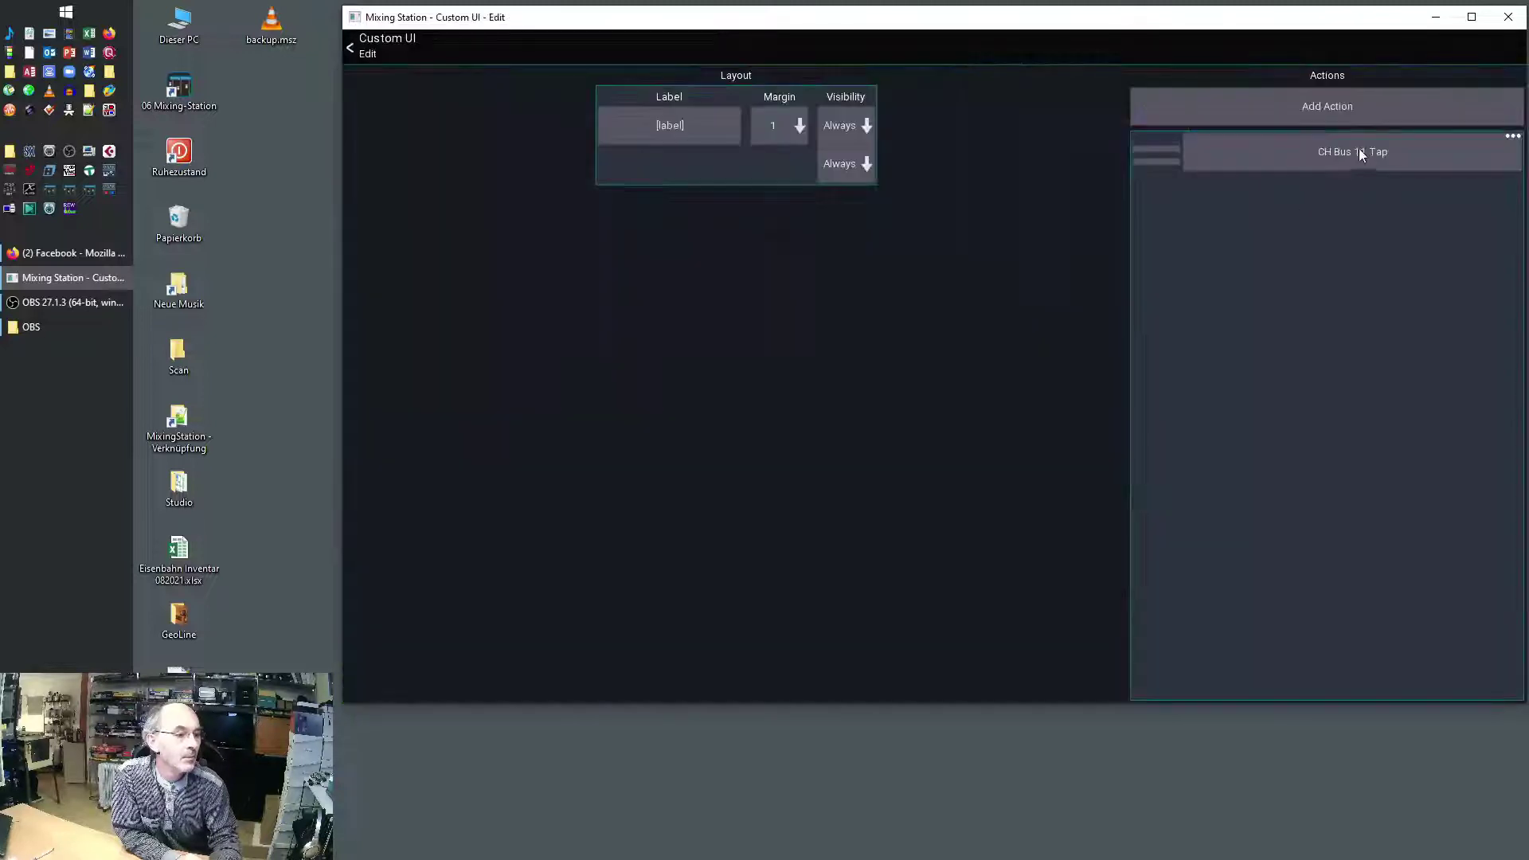
click(1354, 151)
click(907, 552)
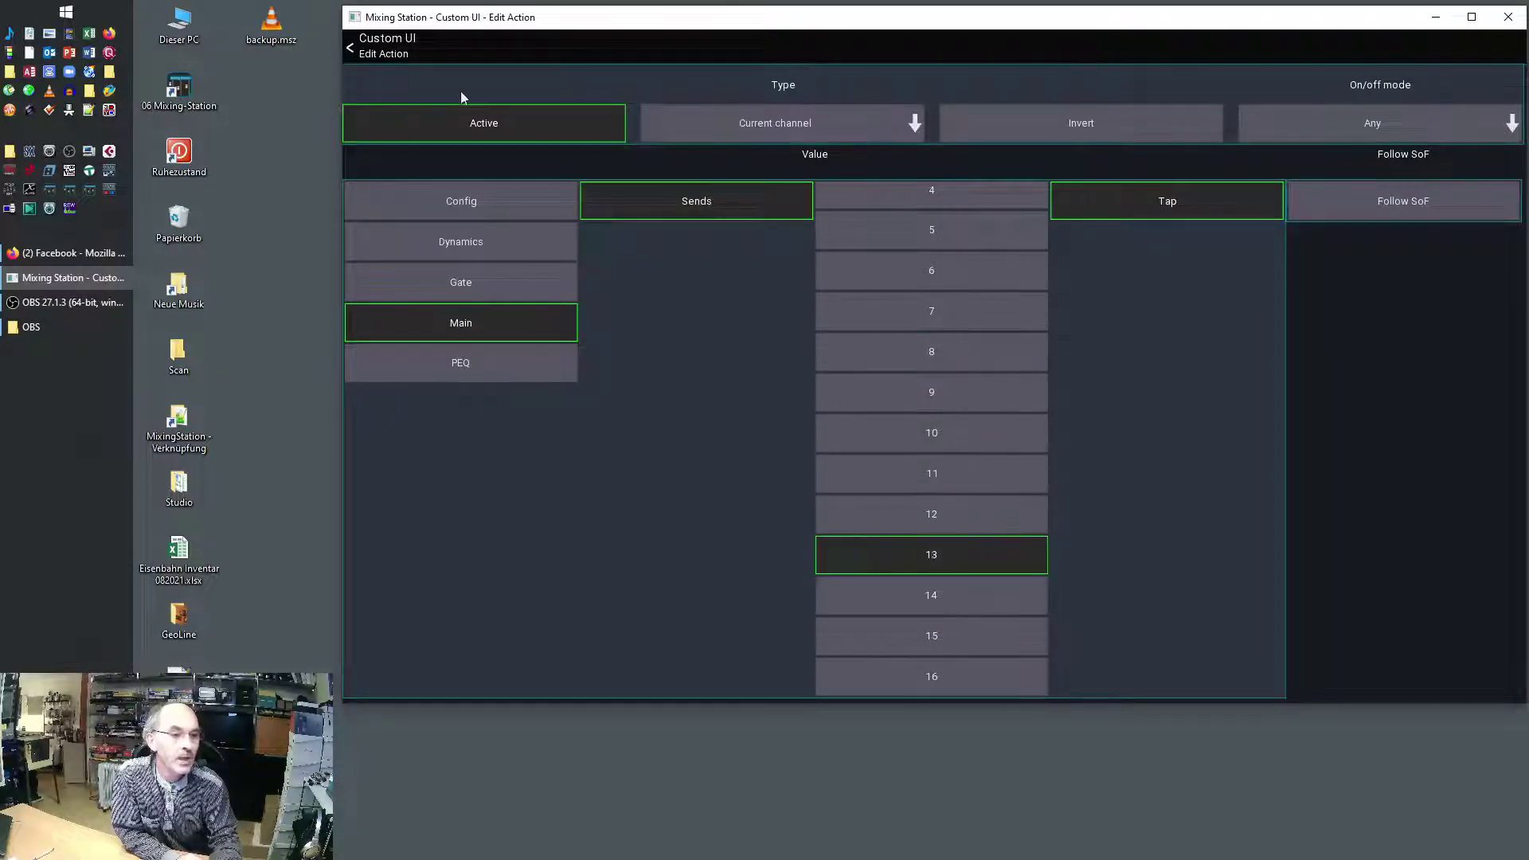
click(366, 47)
click(385, 51)
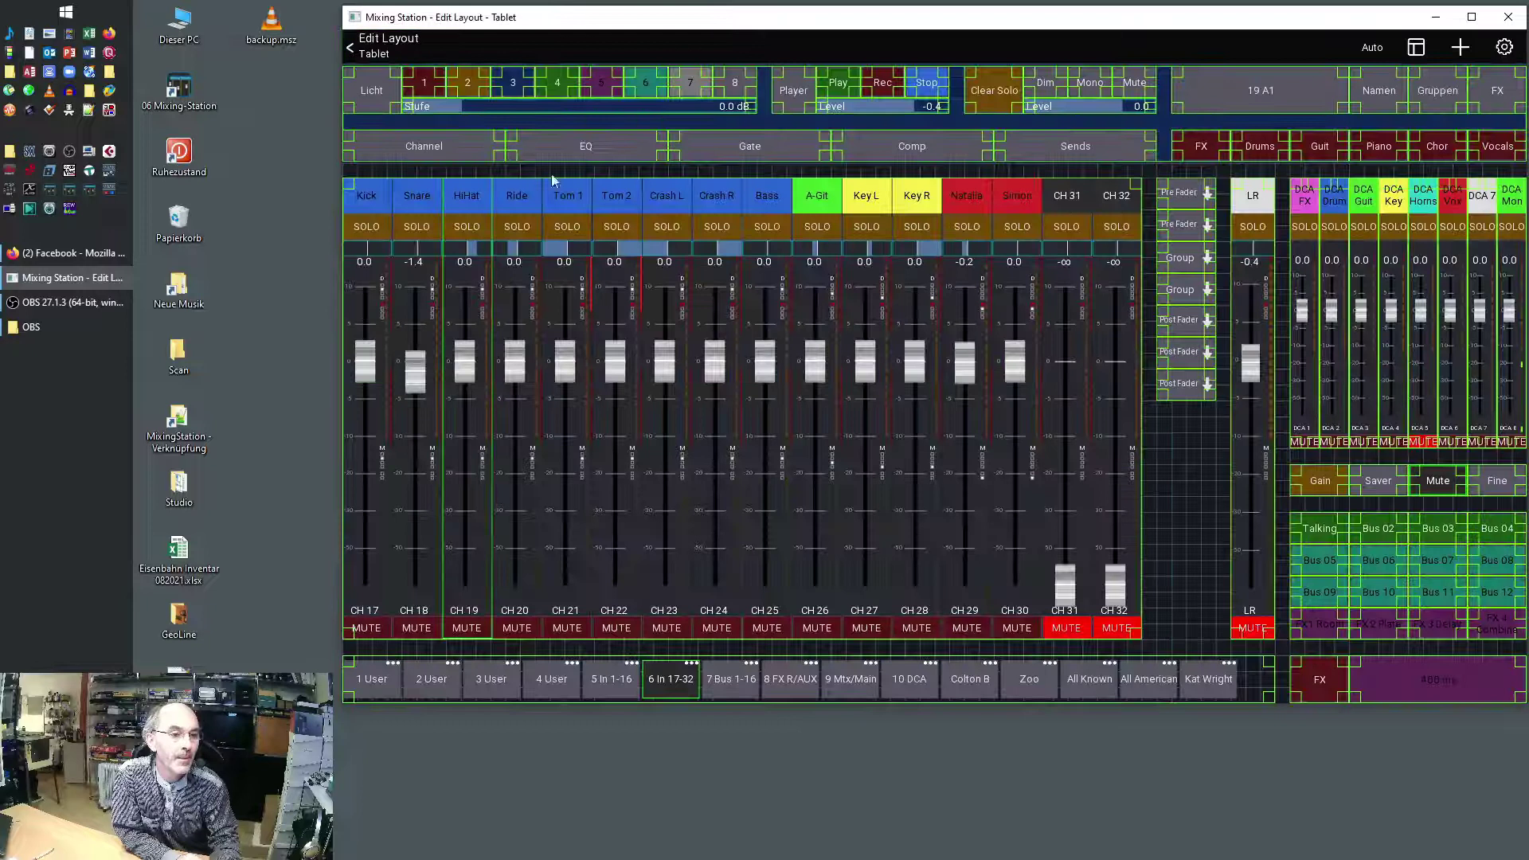
Step: Add a final copy pointing at bus 15 and attach it to the bottom of the column
click(1186, 386)
click(1001, 302)
drag(1185, 385, 1186, 433)
click(1187, 430)
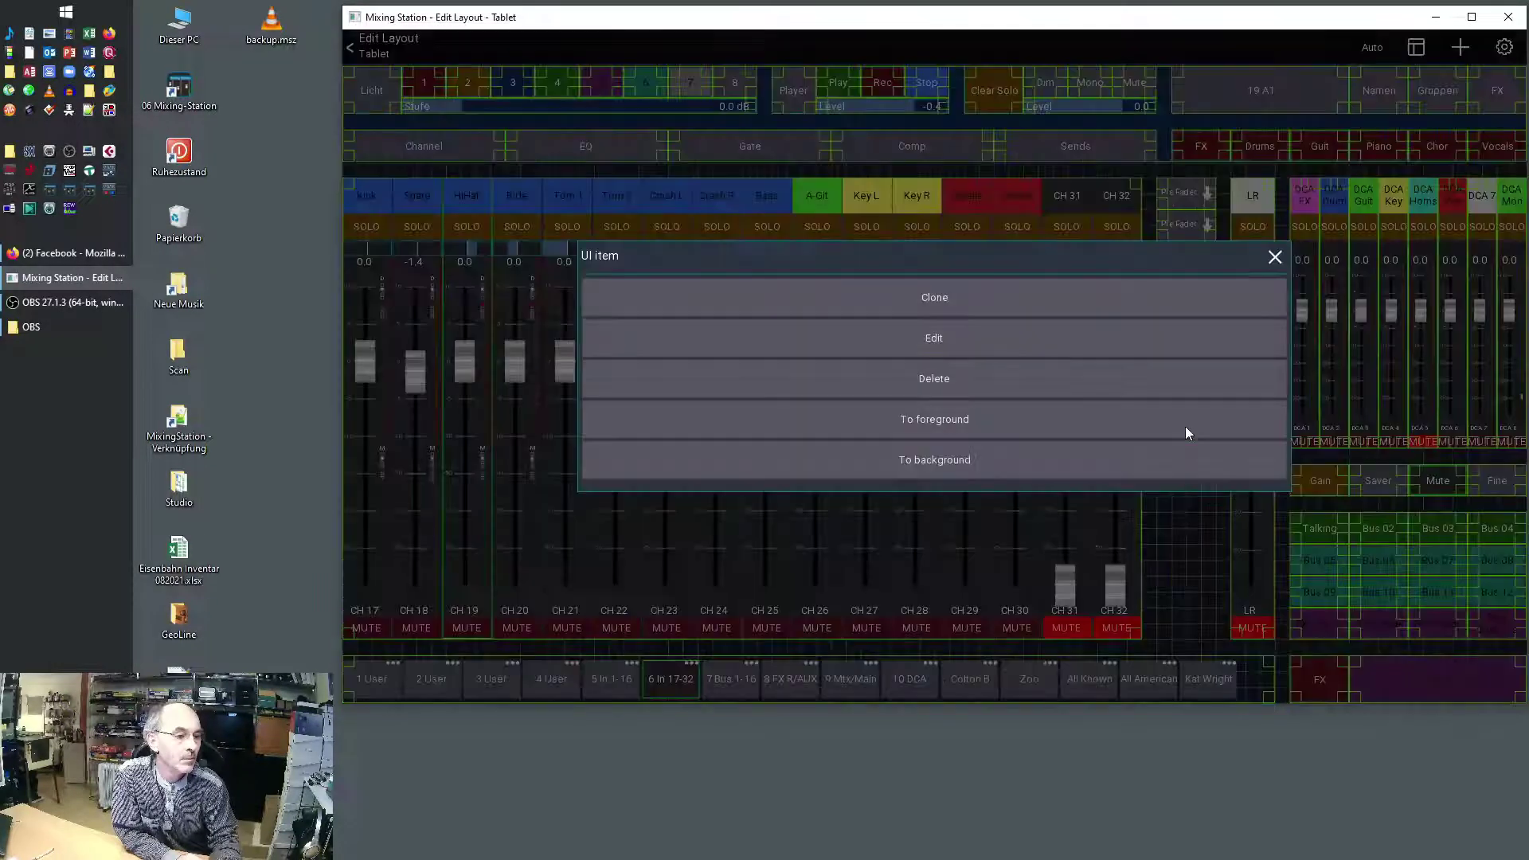
click(987, 344)
click(1247, 159)
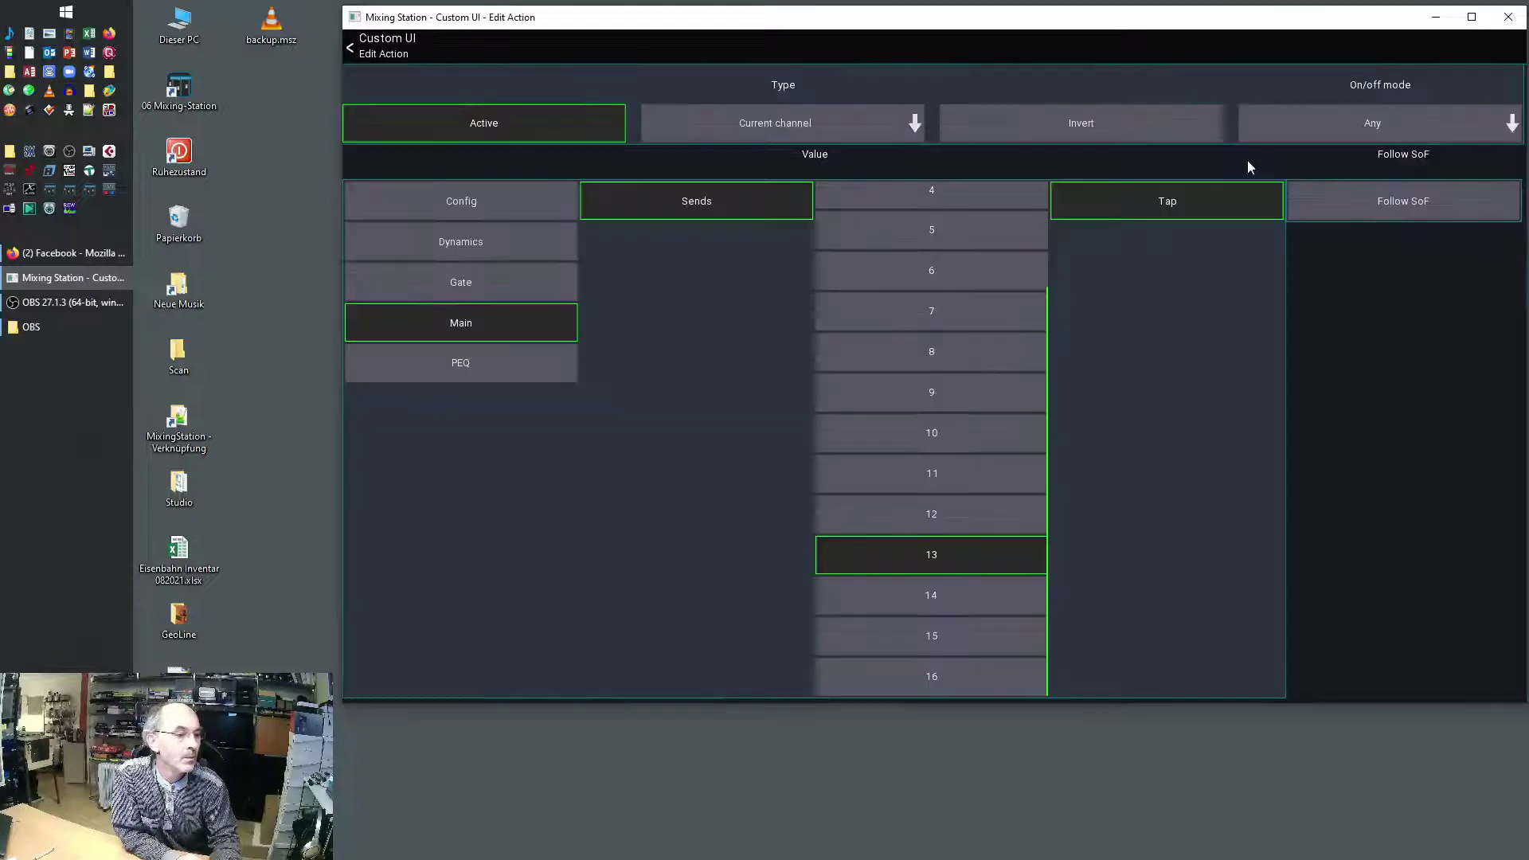
click(906, 637)
click(374, 48)
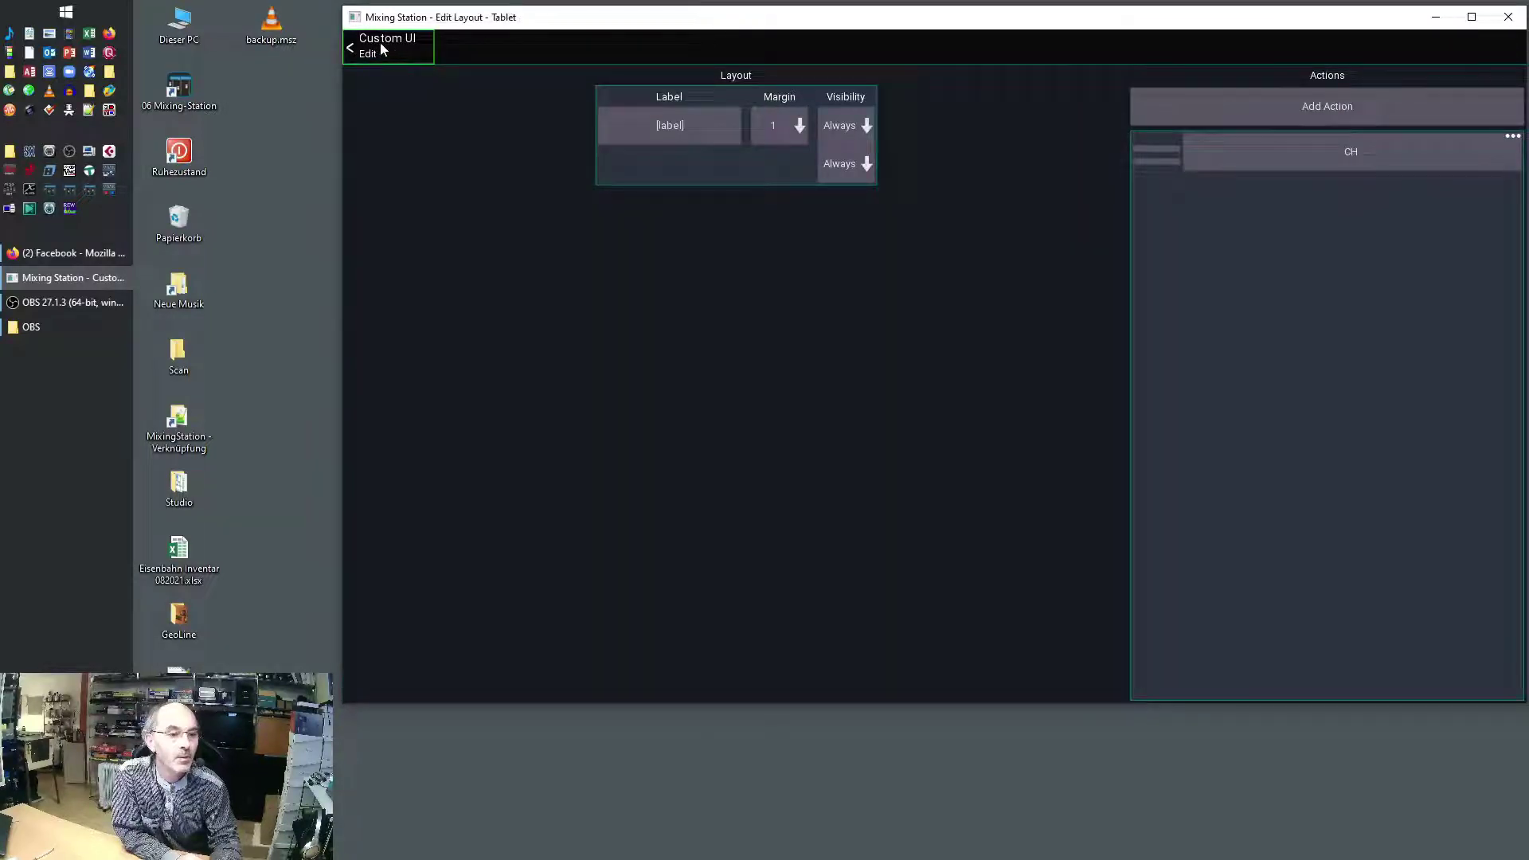
click(390, 51)
drag(1179, 436, 1179, 419)
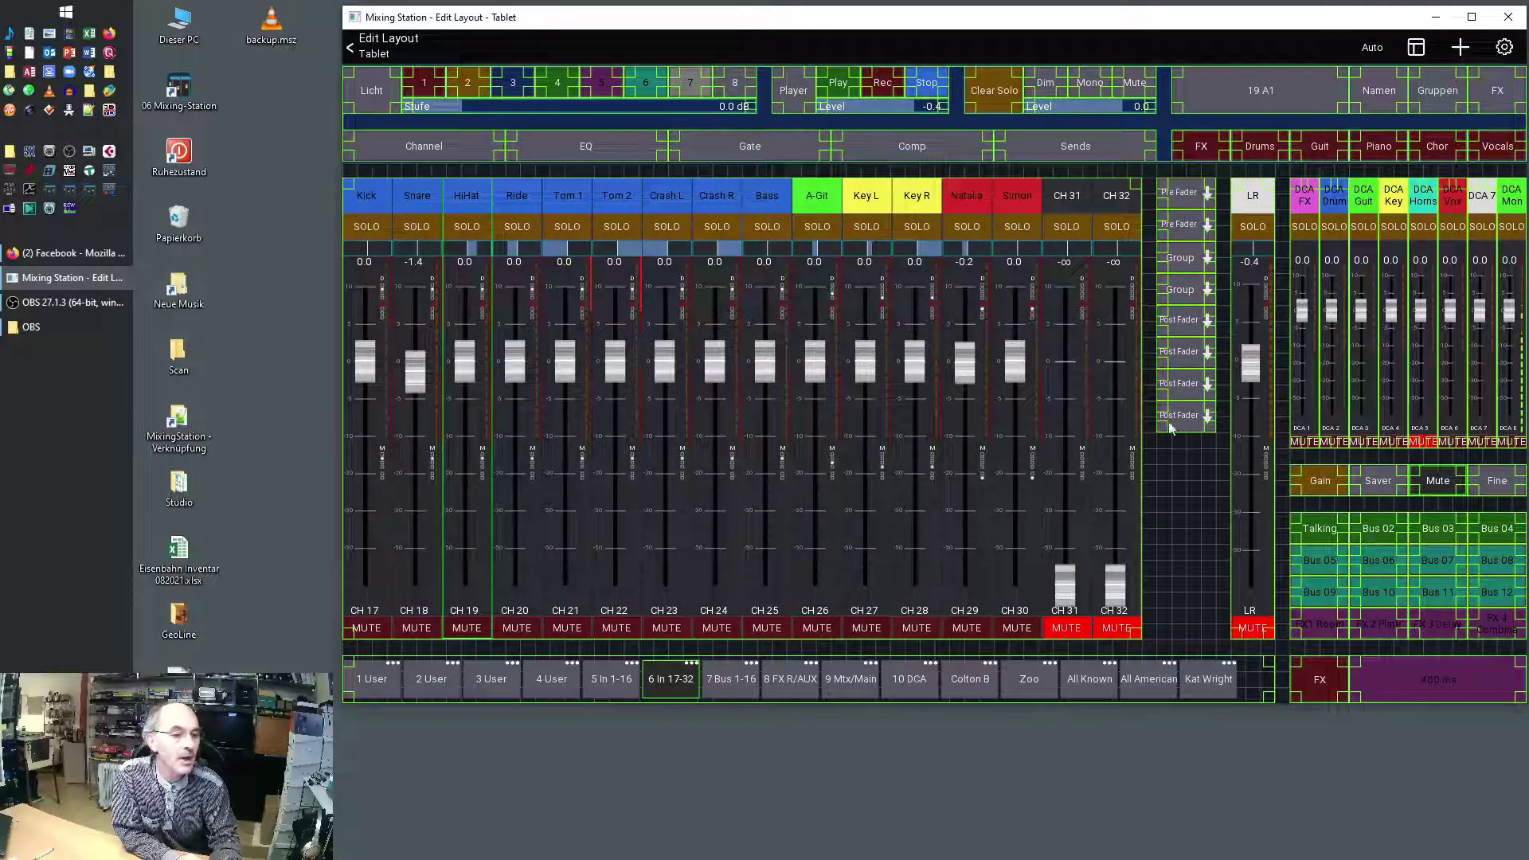
Step: Return to the mixer view and select channels from Kick to Tom 1, ending on Snare
click(351, 47)
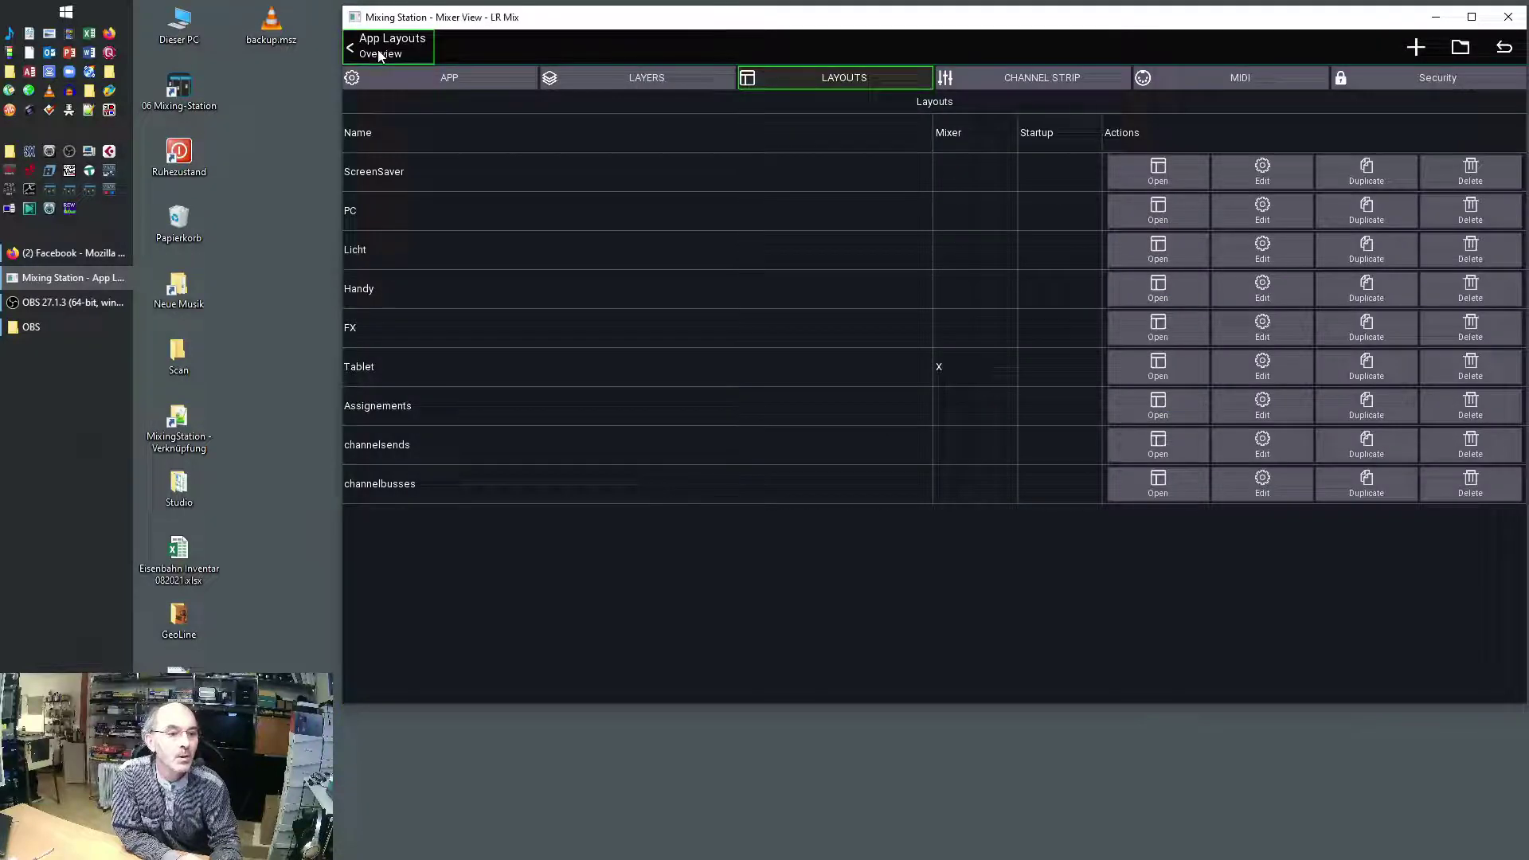
click(350, 47)
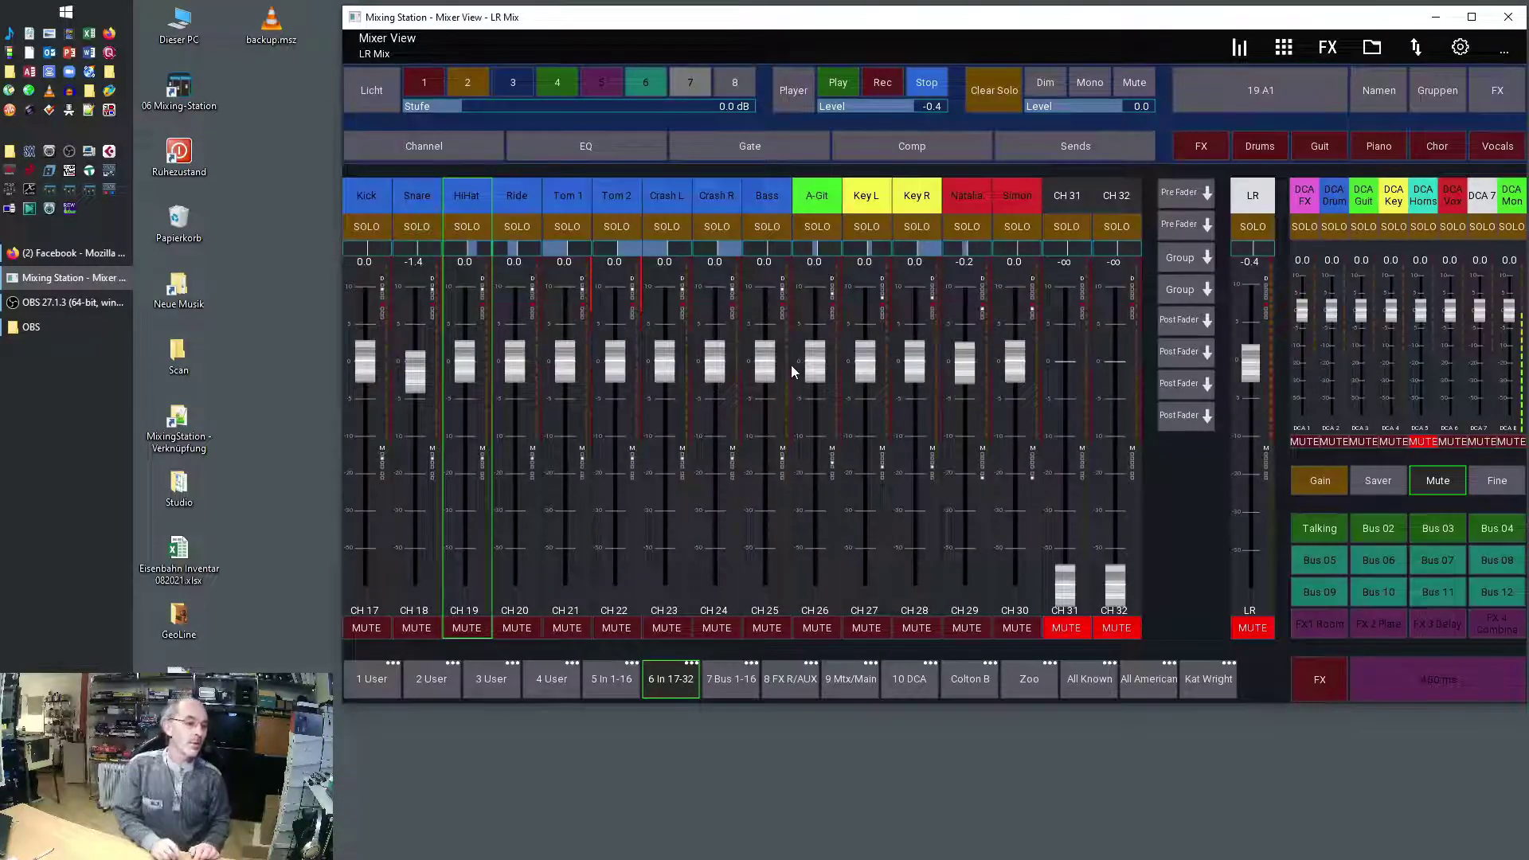
click(418, 208)
click(370, 196)
click(420, 199)
click(467, 198)
click(516, 203)
click(570, 203)
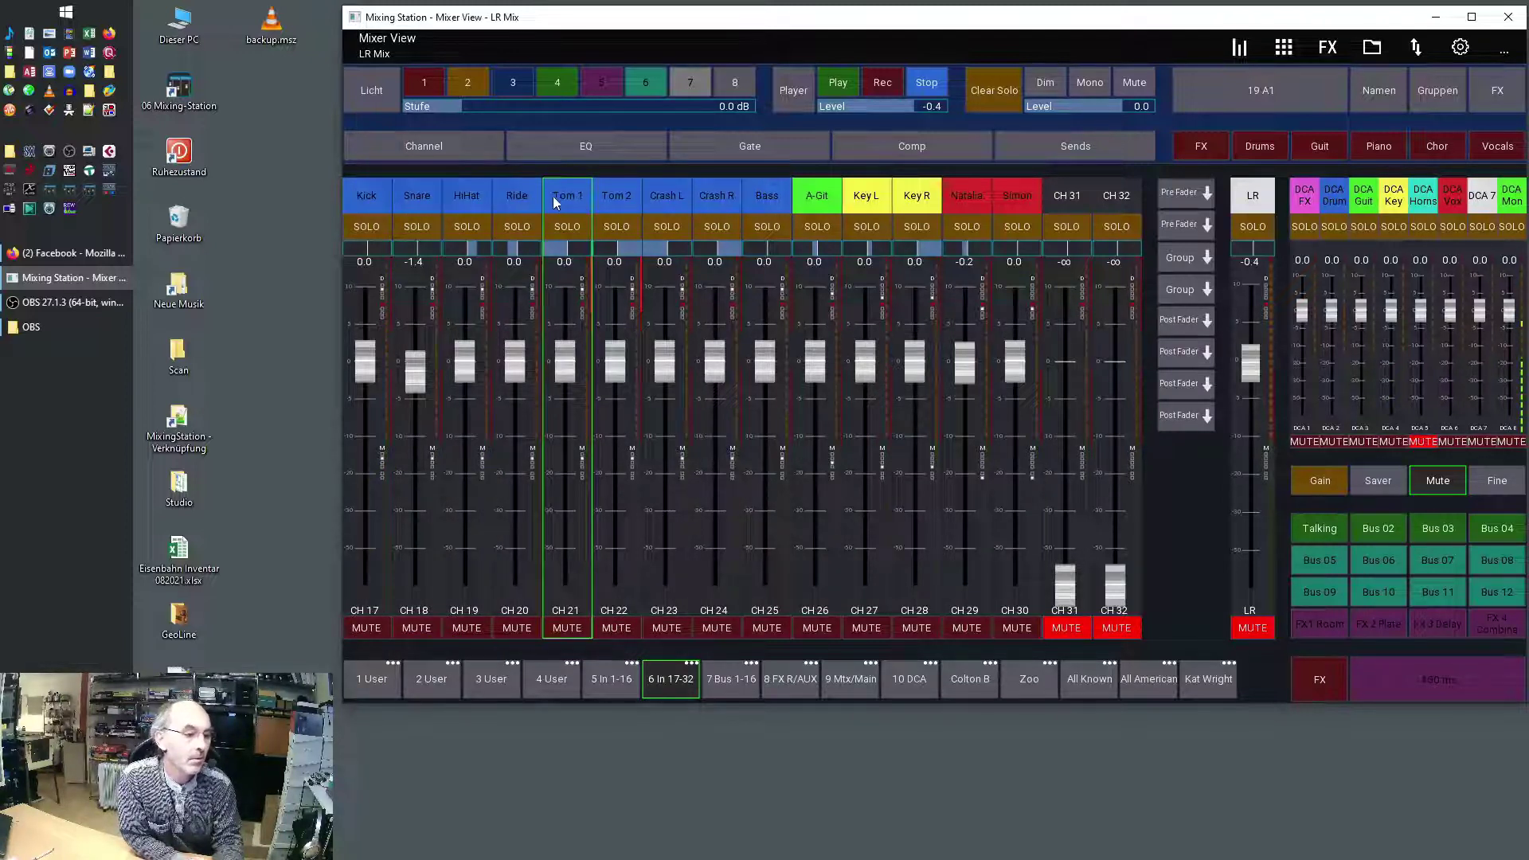
click(509, 199)
click(462, 197)
click(427, 201)
Step: Switch Snare's second bus send tap to Post Fader from the tap column
click(1175, 199)
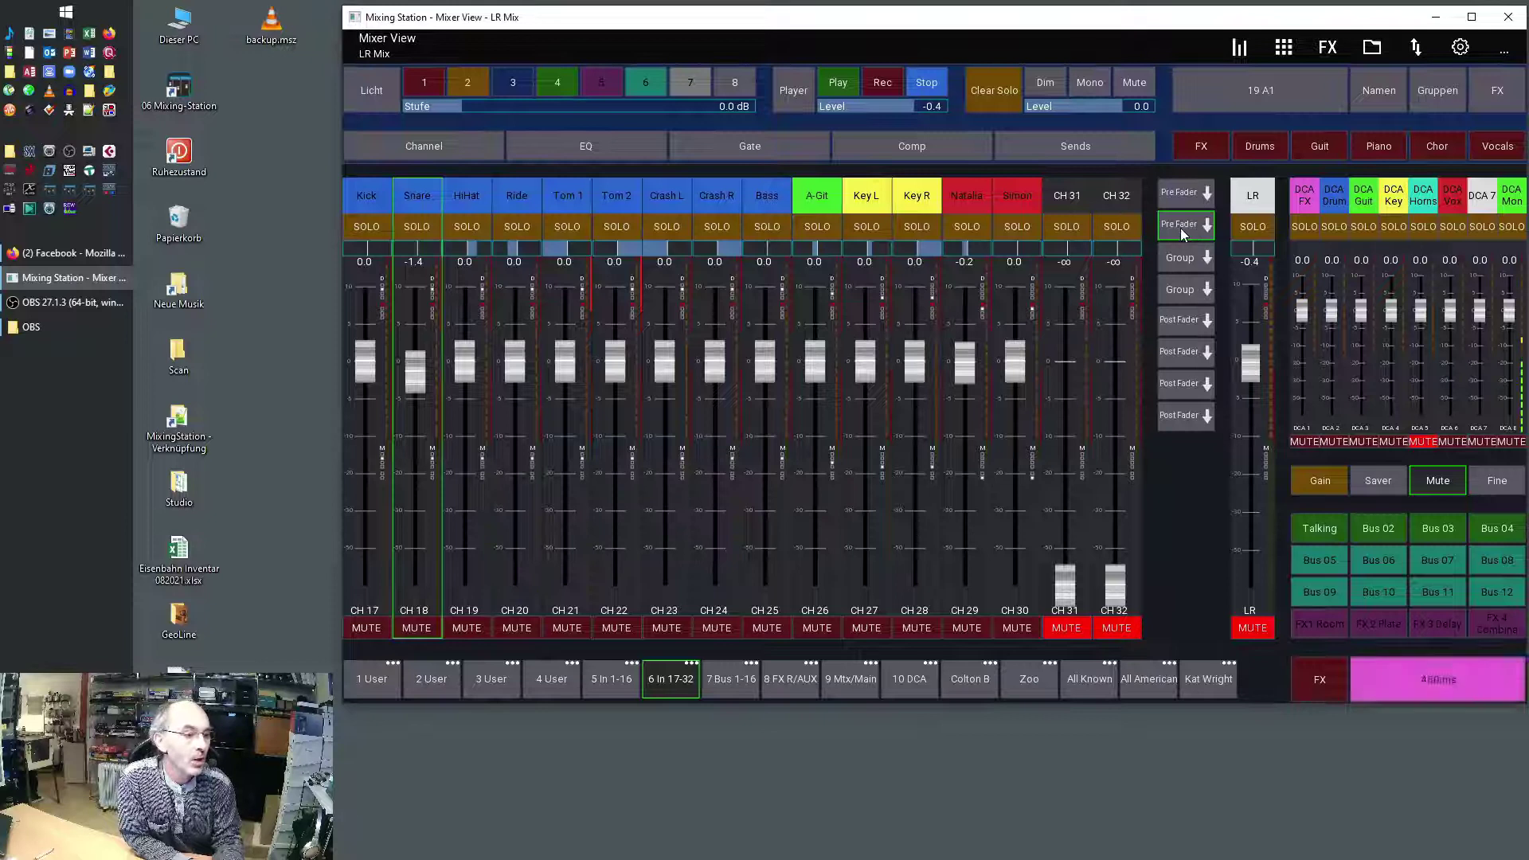
click(1180, 228)
click(942, 444)
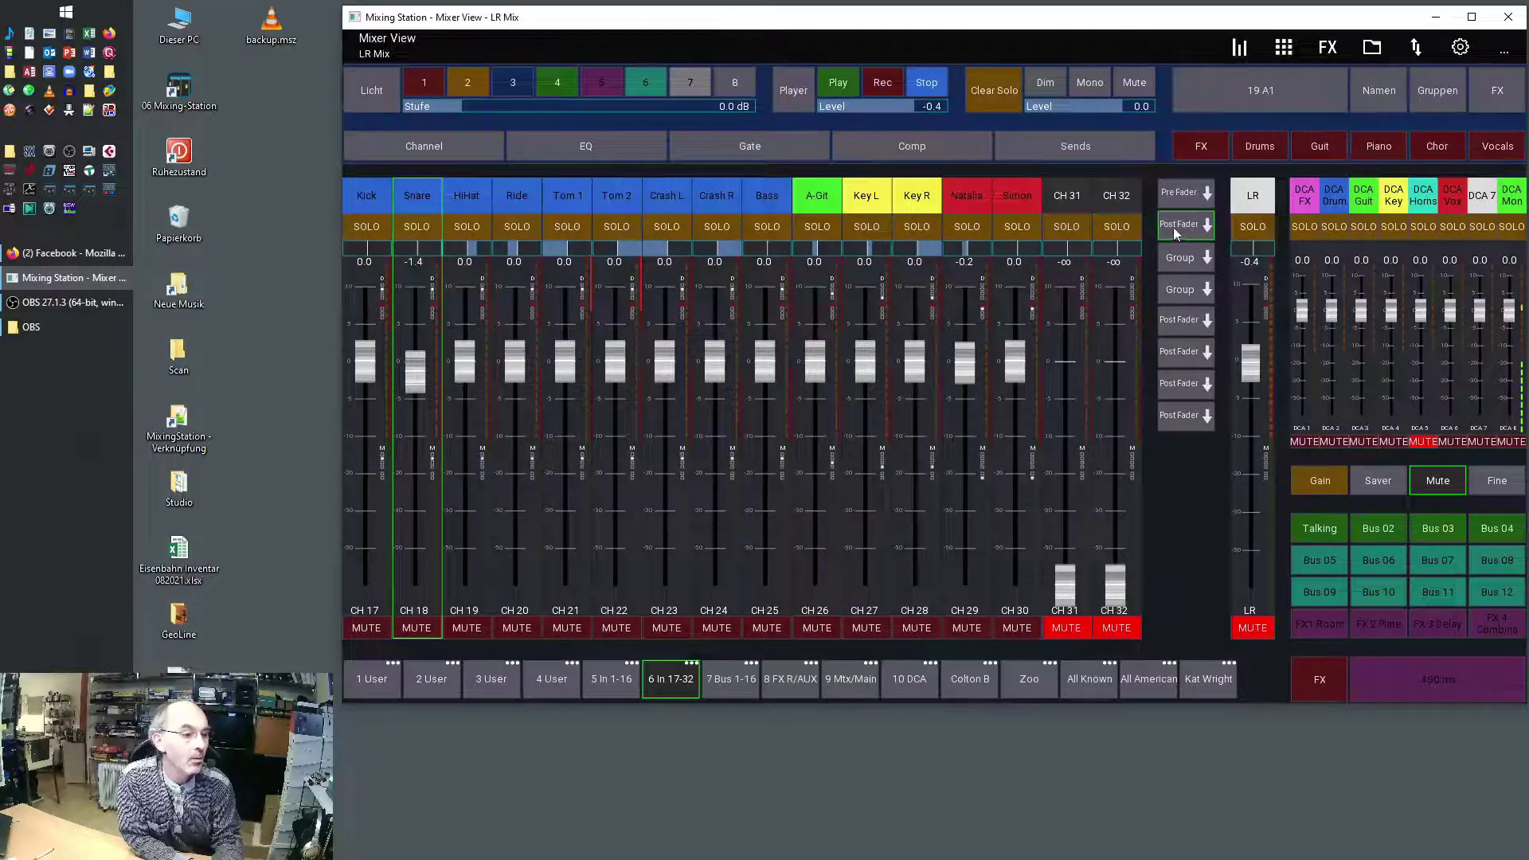
Step: Compare against HiHat, then set Snare's second bus send back to Pre Fader
click(470, 198)
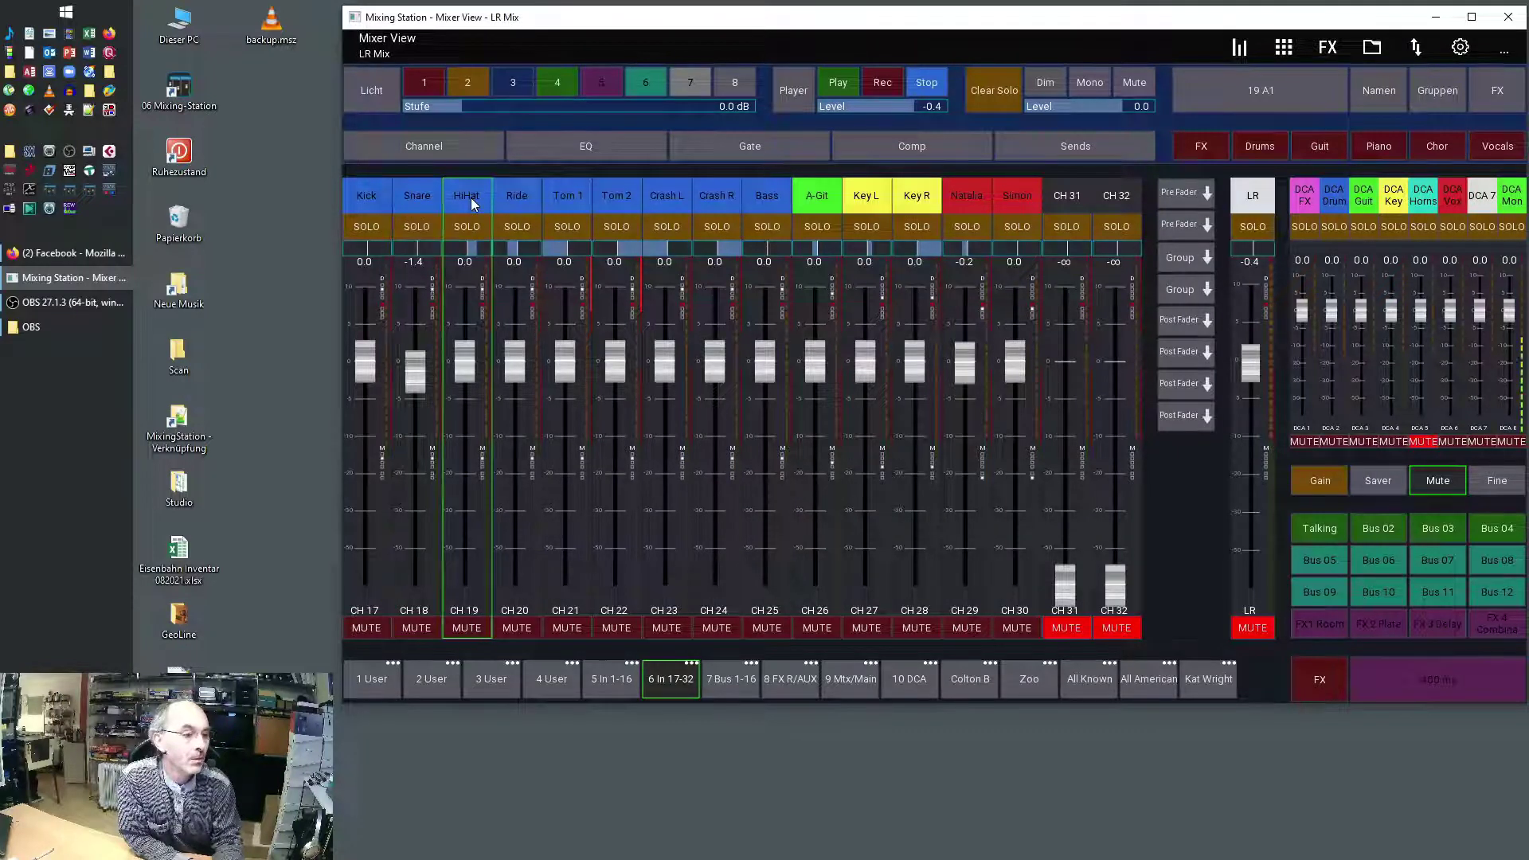
click(423, 199)
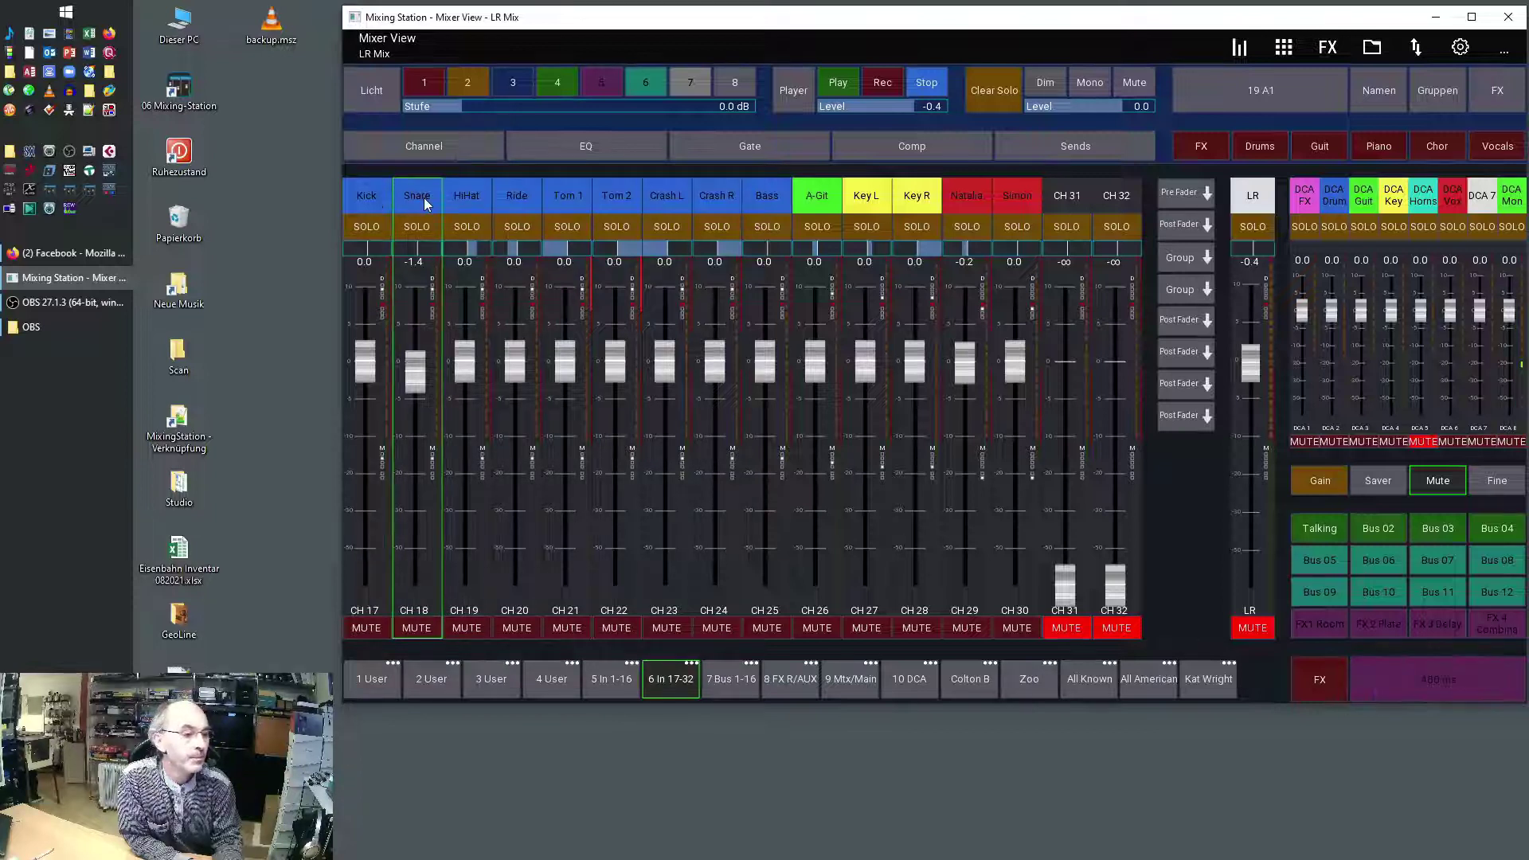
click(1180, 224)
click(938, 408)
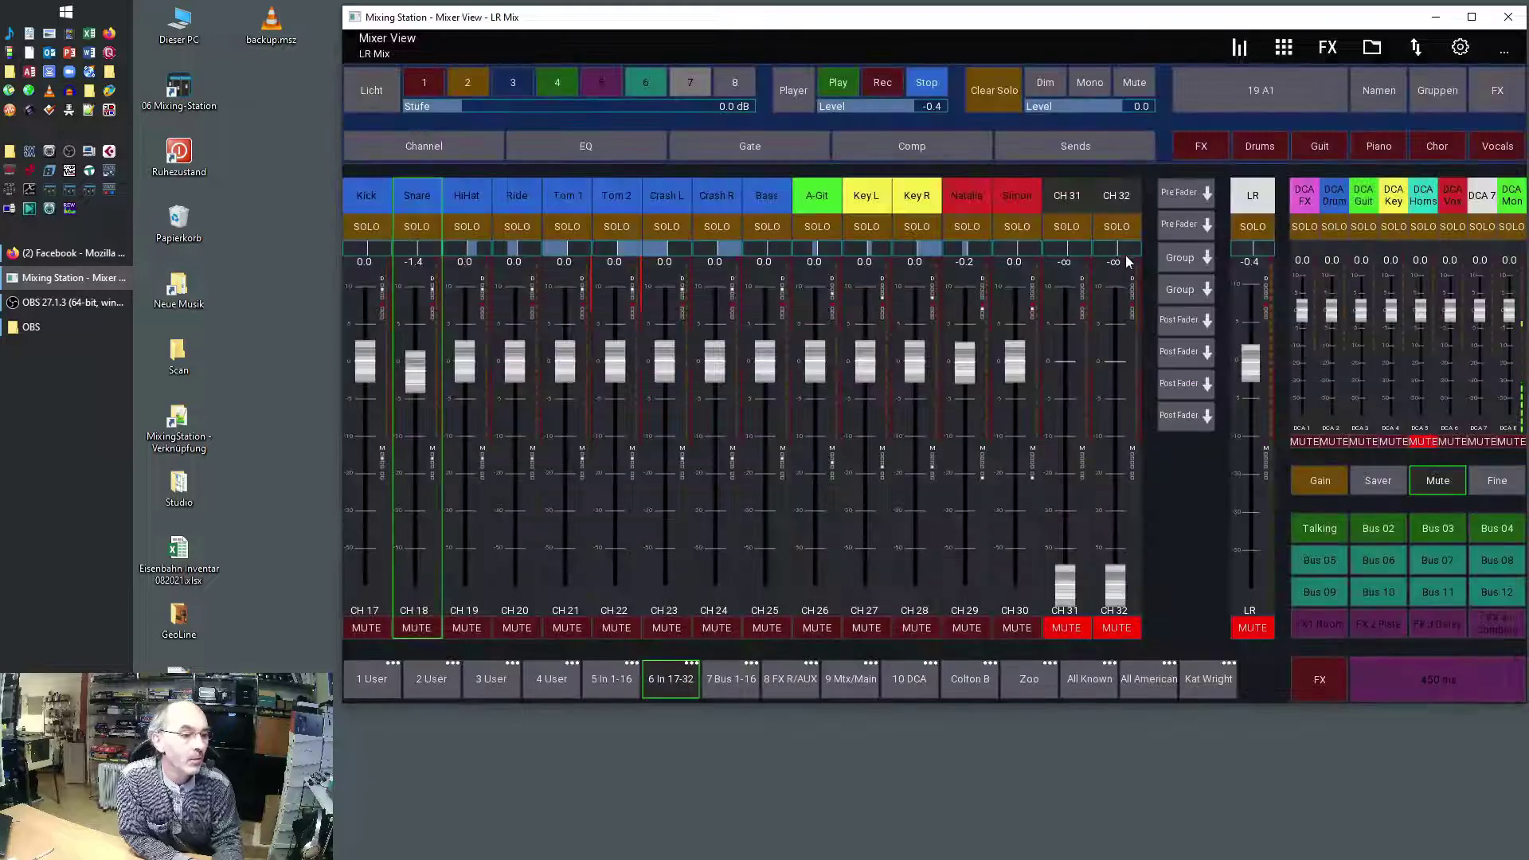
click(479, 204)
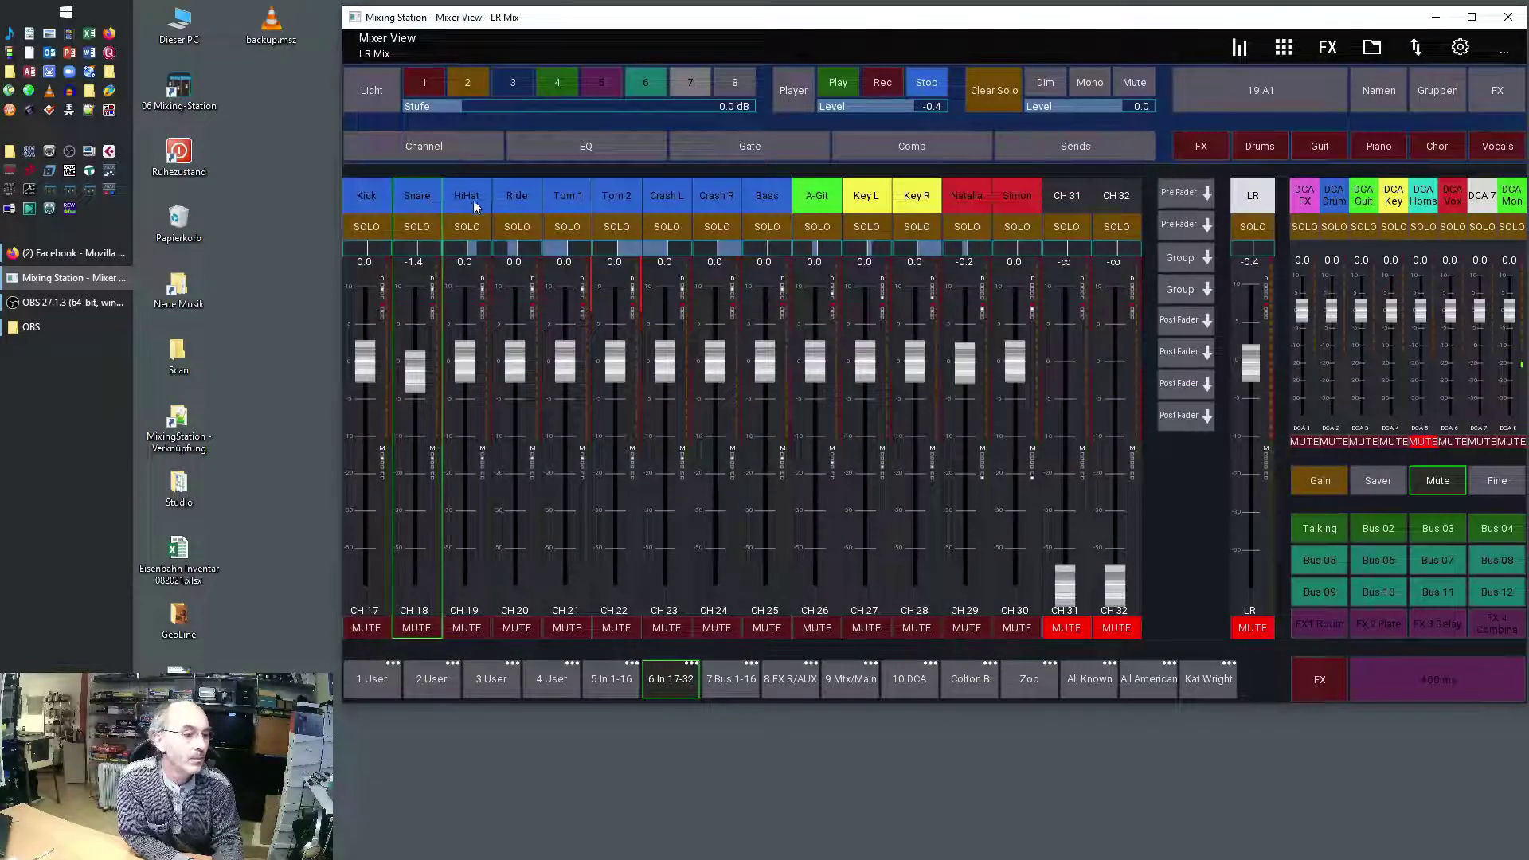